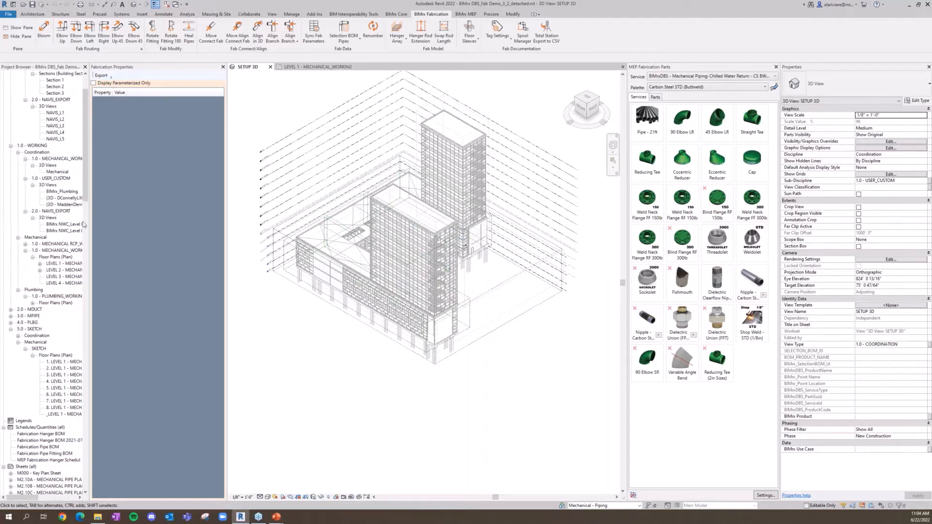
Copy the Tower A and Tower B scope boxes from the linked model BIMrx_ARCH_Demo_R22 into the current model with Scopebox Manager.
left_click(222, 67)
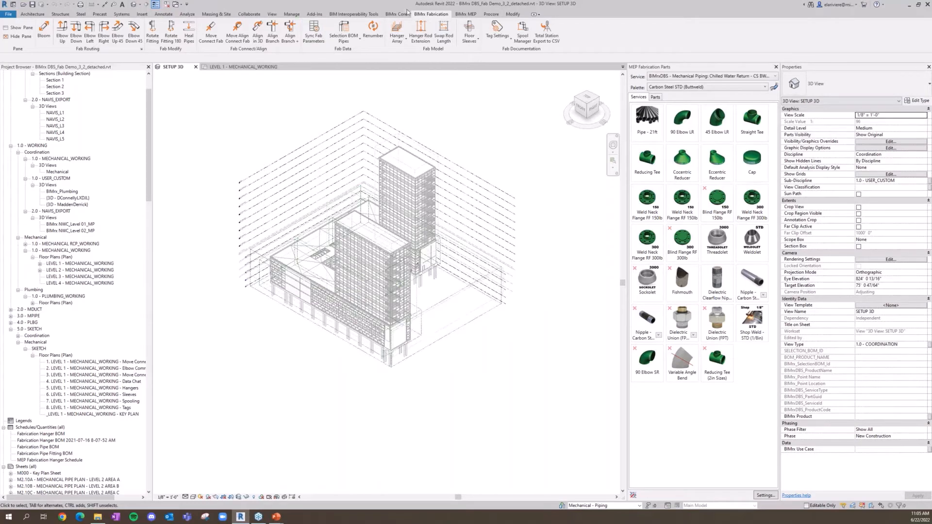
left_click(396, 14)
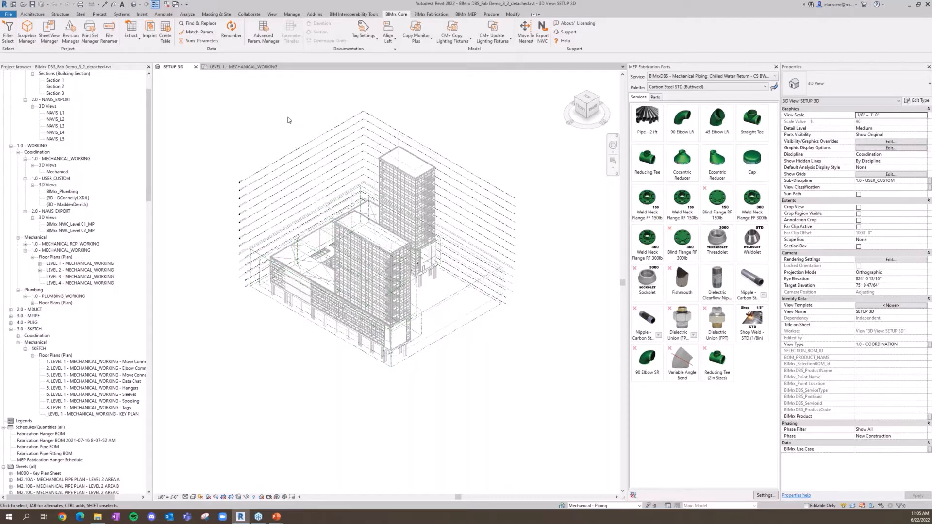
left_click(28, 32)
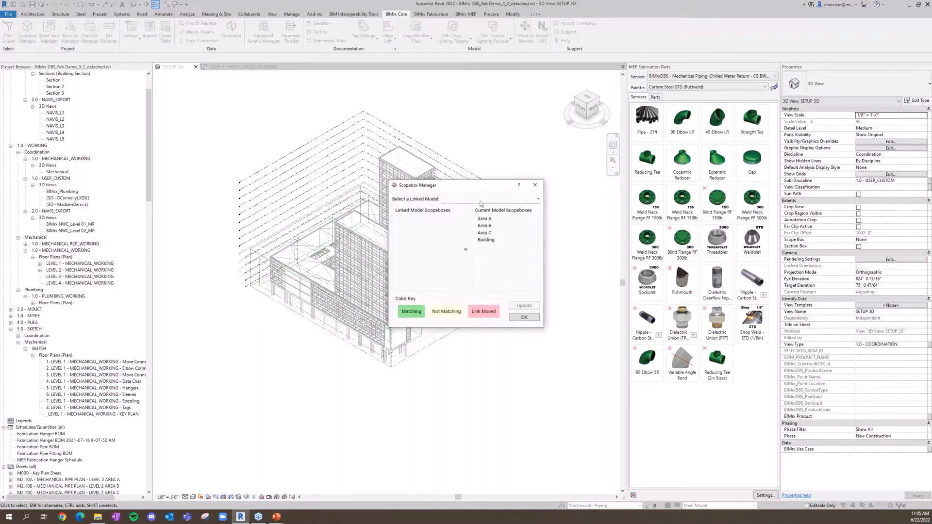
left_click(480, 200)
left_click(480, 211)
left_click(413, 226)
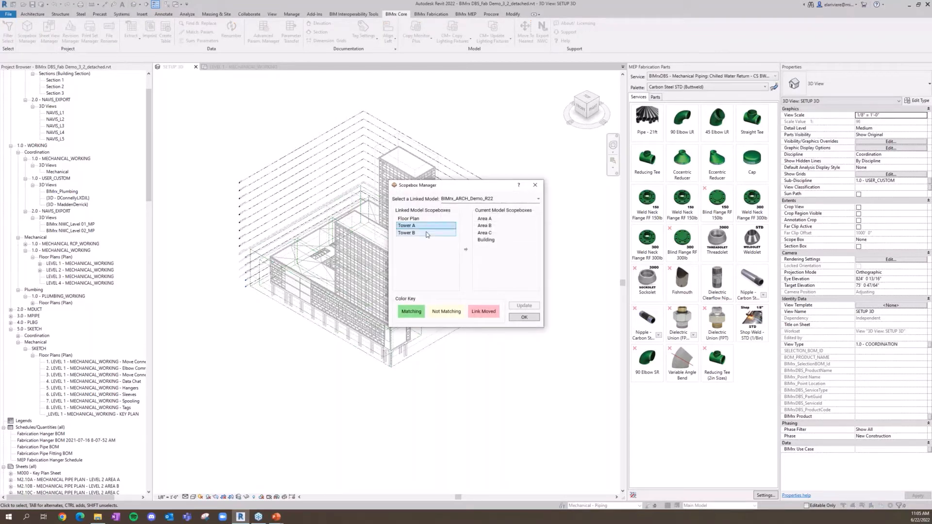
left_click(413, 233, "ctrl")
left_click(465, 249)
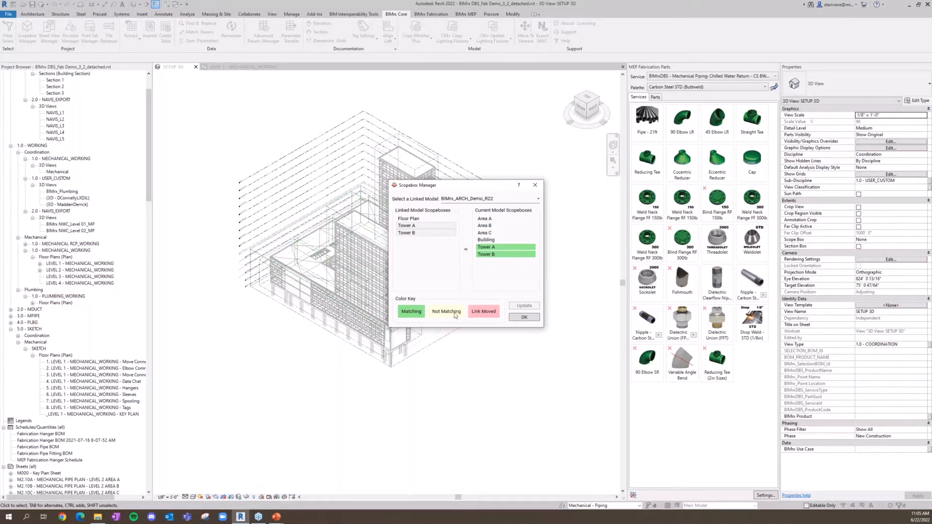
left_click(534, 317)
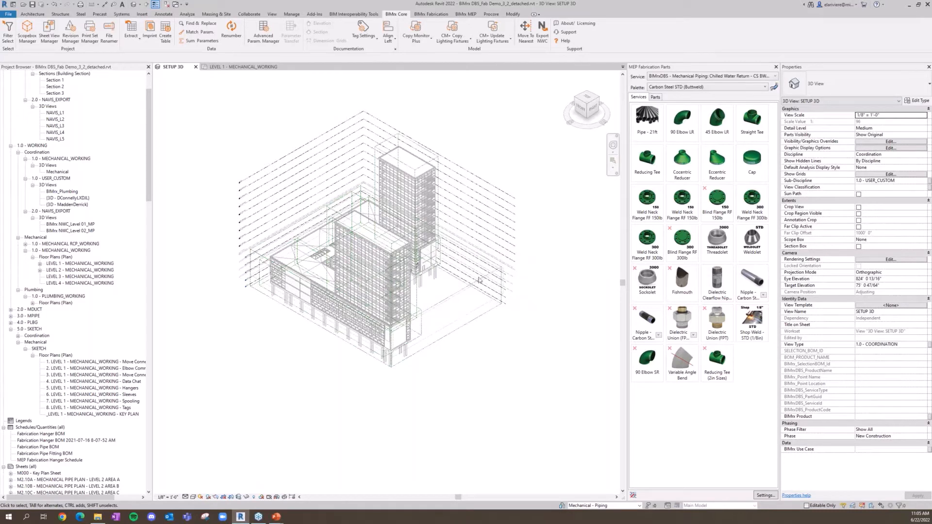
middle_click_drag(570, 284, 545, 137, "shift")
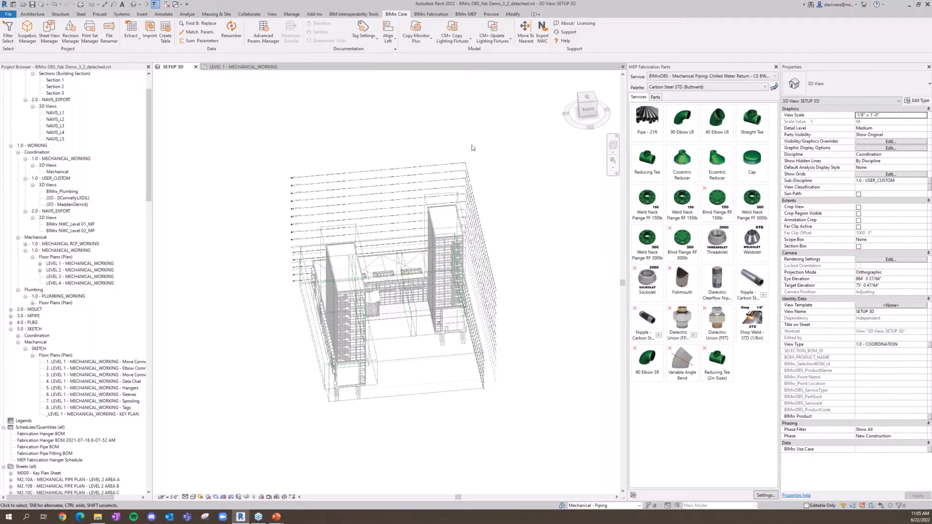
Create Mechanical plan views for levels 05 - Fifth Floor through 12 - Twelfth Floor with Sheet View Manager, using New Construction and no scope box.
left_click(50, 39)
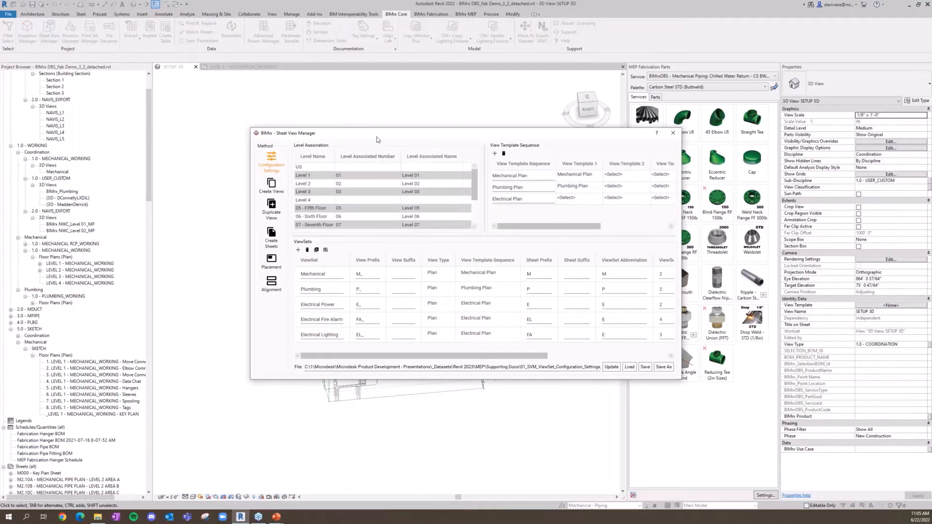
left_click_drag(378, 140, 310, 92)
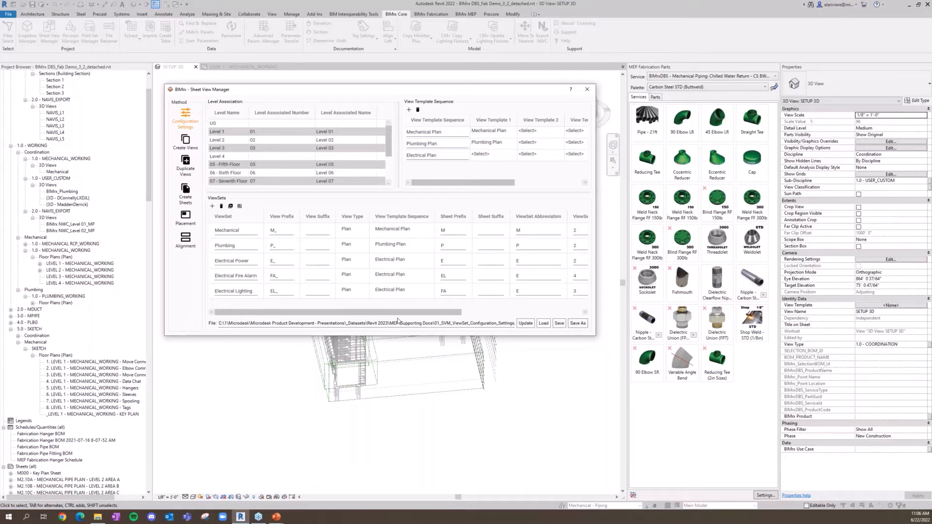
left_click(191, 145)
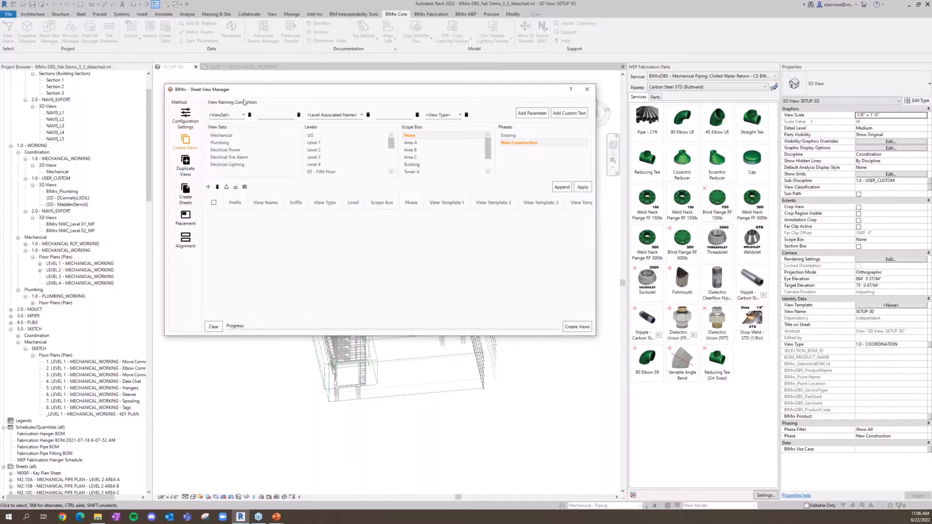
left_click(228, 136)
scroll(326, 156, "down", 2)
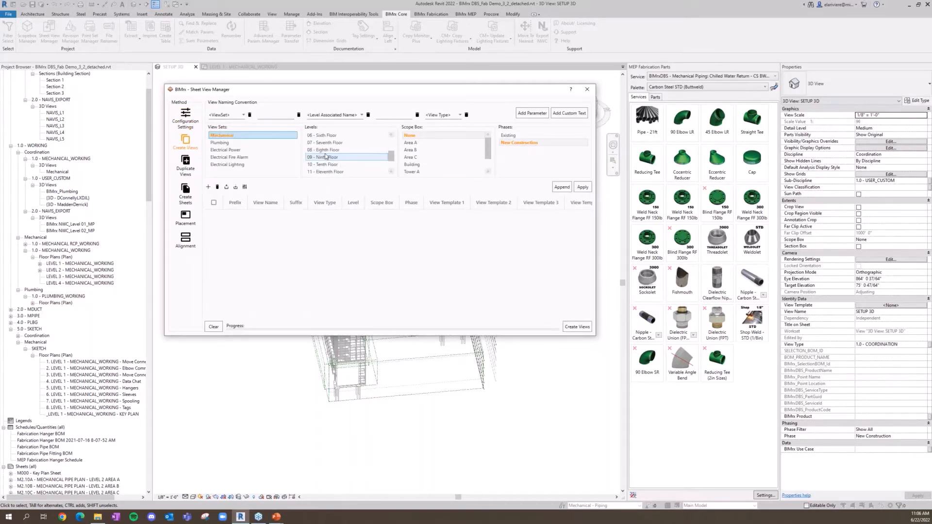
left_click(325, 156)
scroll(325, 156, "down", 1)
left_click(328, 158, "shift")
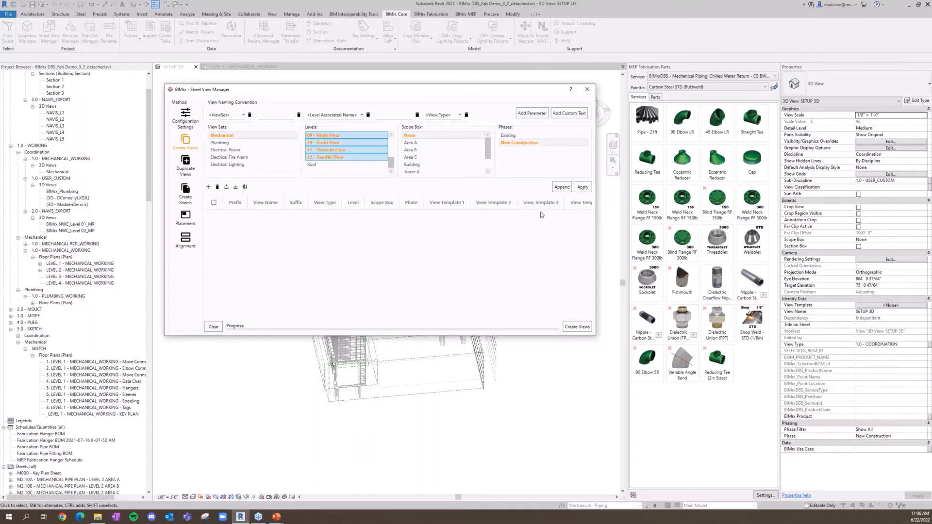
left_click(582, 188)
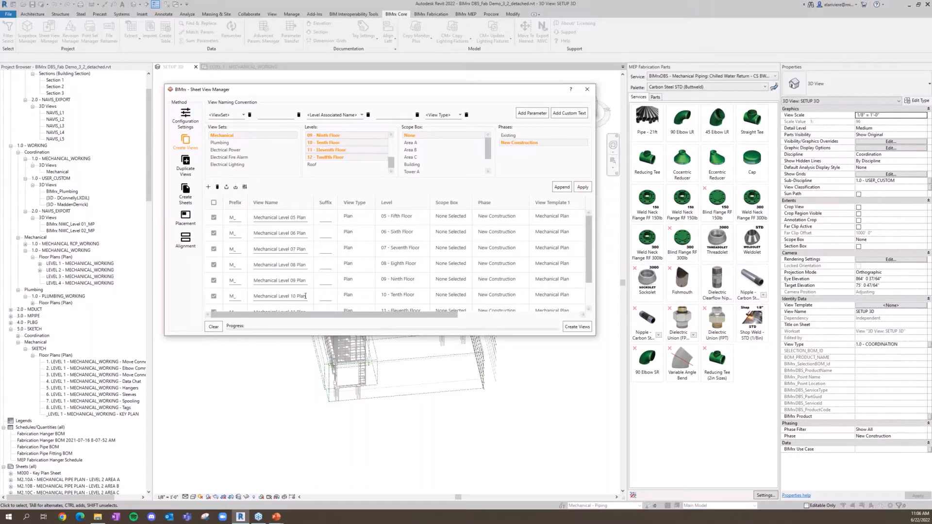
left_click_drag(340, 315, 320, 320)
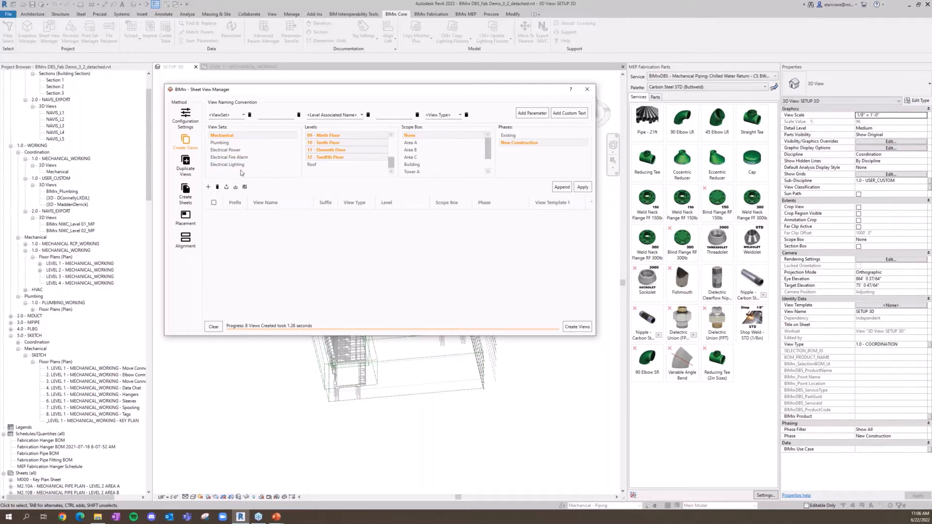
List duplicates of the M_Mechanical Level 05 Plan floor plan for the Tower A and Tower B scope boxes.
left_click(196, 166)
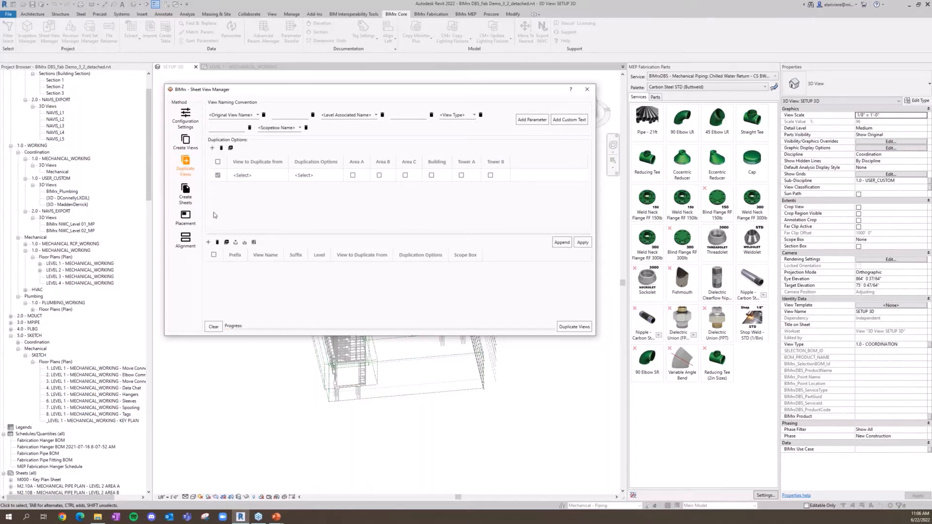
left_click(272, 177)
scroll(293, 219, "down", 10)
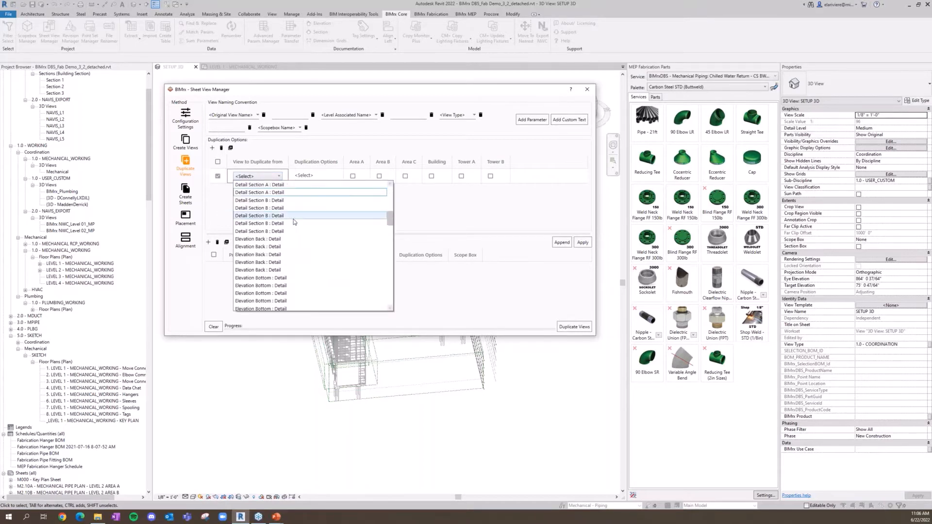
scroll(293, 222, "down", 8)
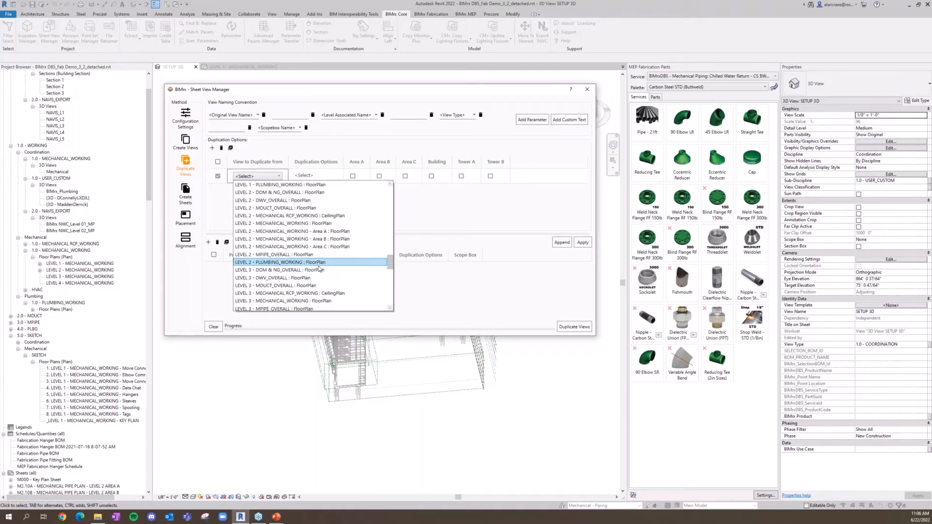
scroll(319, 268, "down", 6)
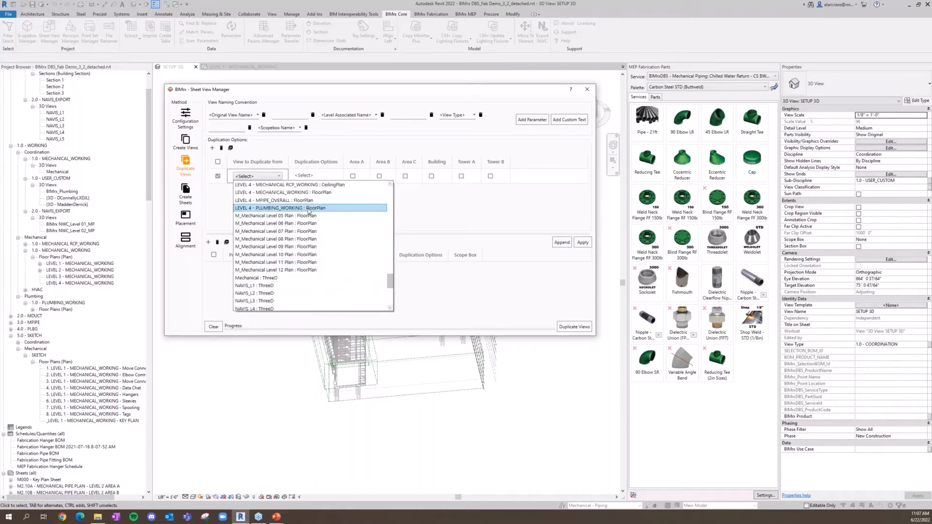
left_click(308, 217)
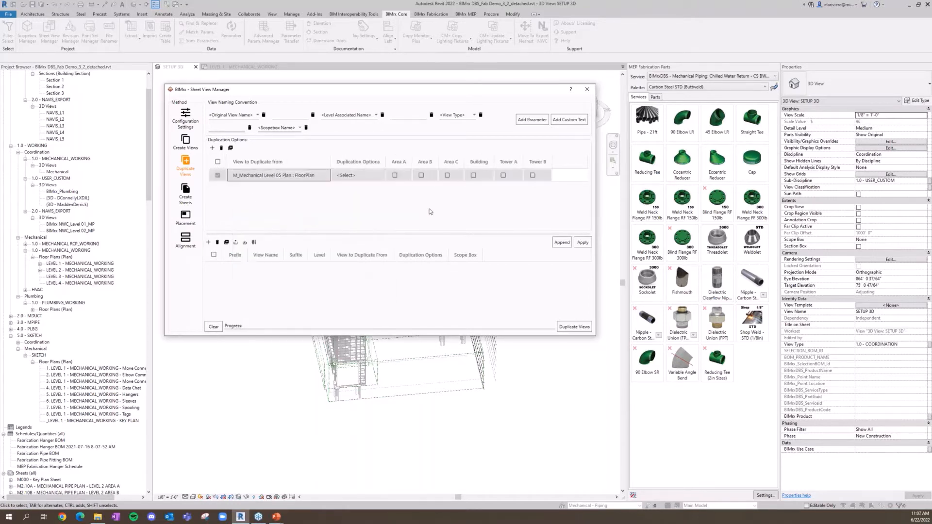
left_click(506, 176)
left_click(507, 178)
left_click(533, 176)
left_click(533, 175)
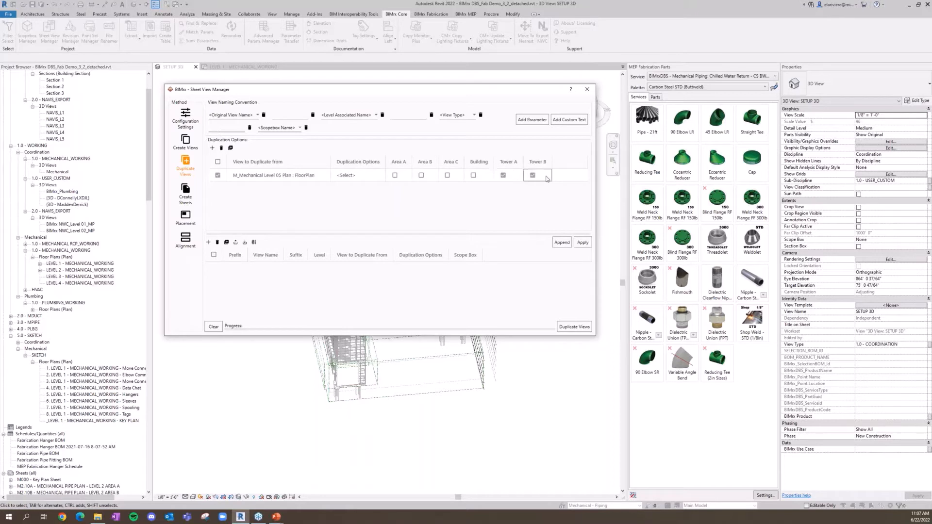
left_click(583, 242)
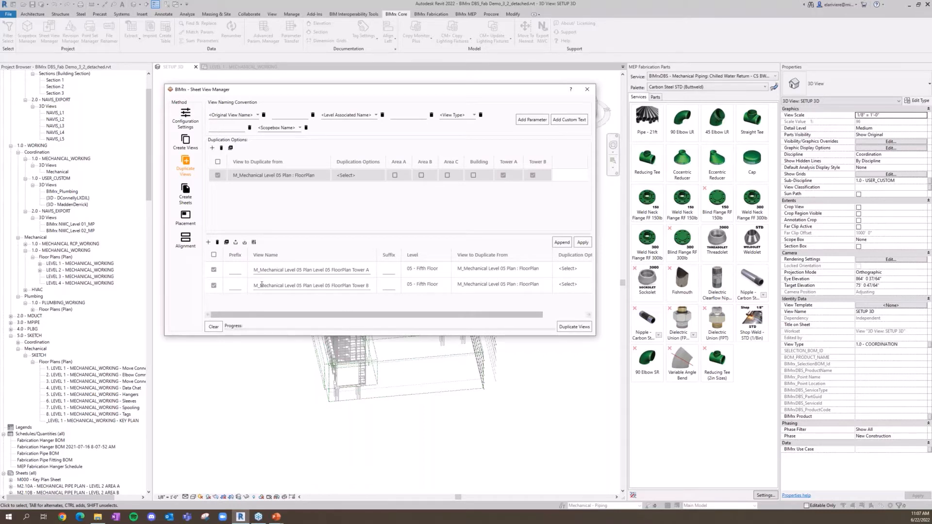
Load the 02_Duplicate Views Excel file from the Supporting Docs folder and duplicate the listed mechanical views for both towers.
left_click(244, 242)
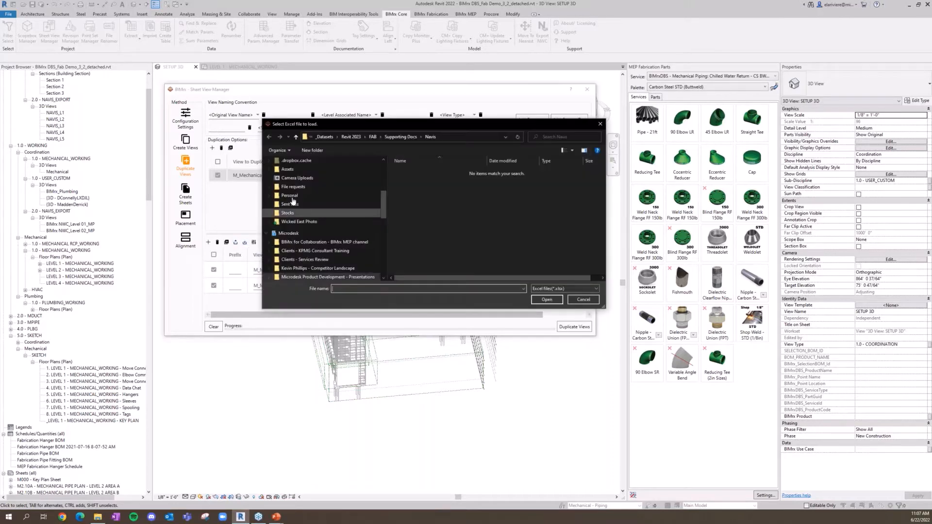
left_click(387, 138)
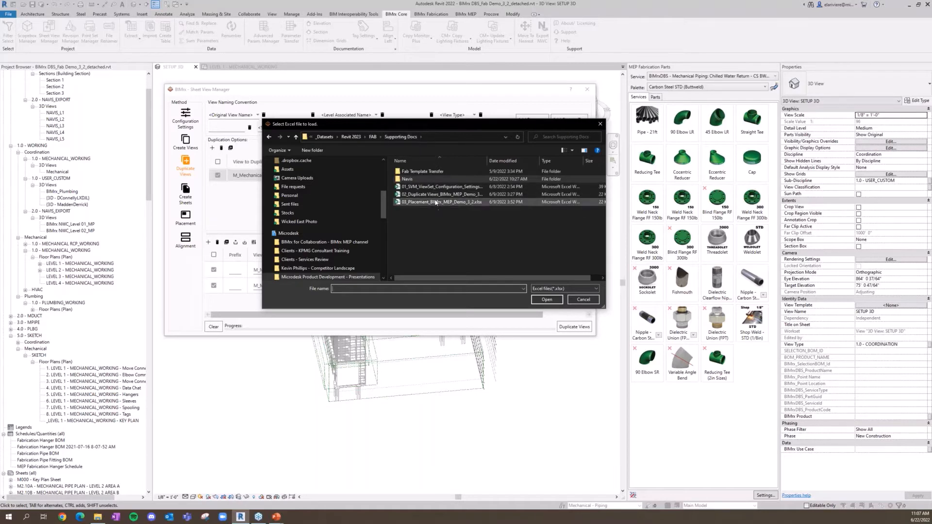
left_click(433, 195)
left_click(549, 300)
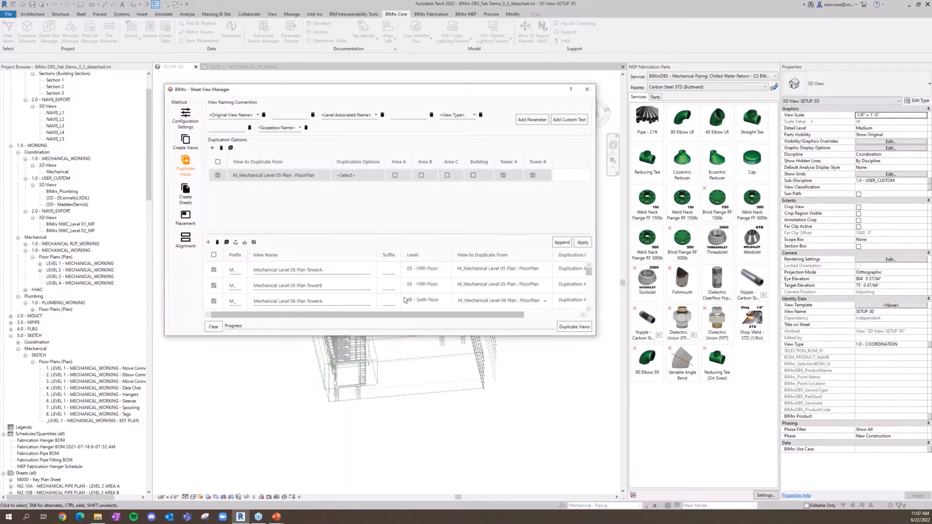
scroll(361, 286, "down", 5)
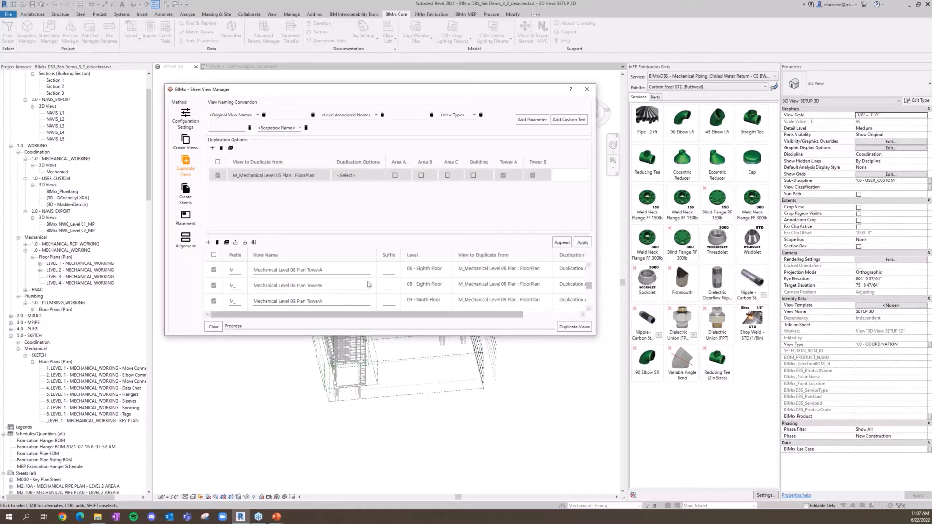
left_click(571, 327)
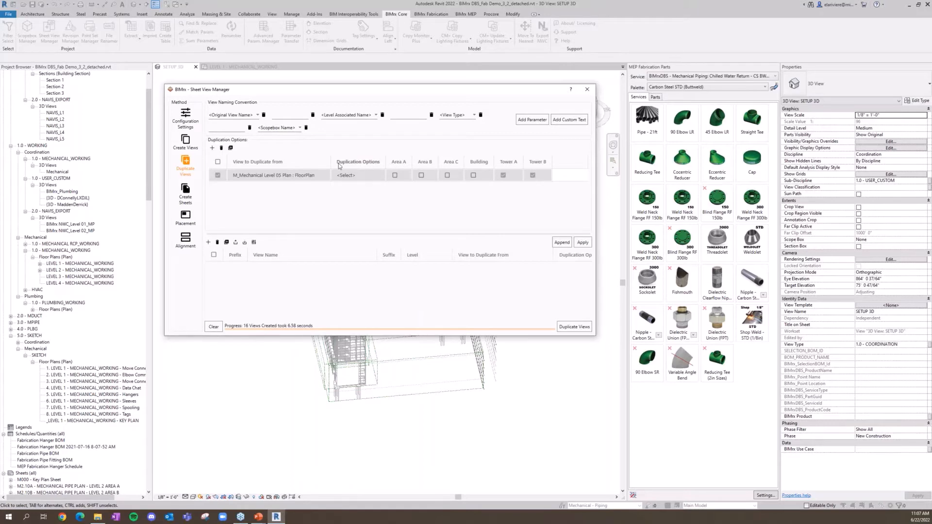
Create Mechanical sheets for the Fifth through Twelfth Floor levels, keeping the E1 30 x 42 Horizontal titleblock.
left_click(187, 197)
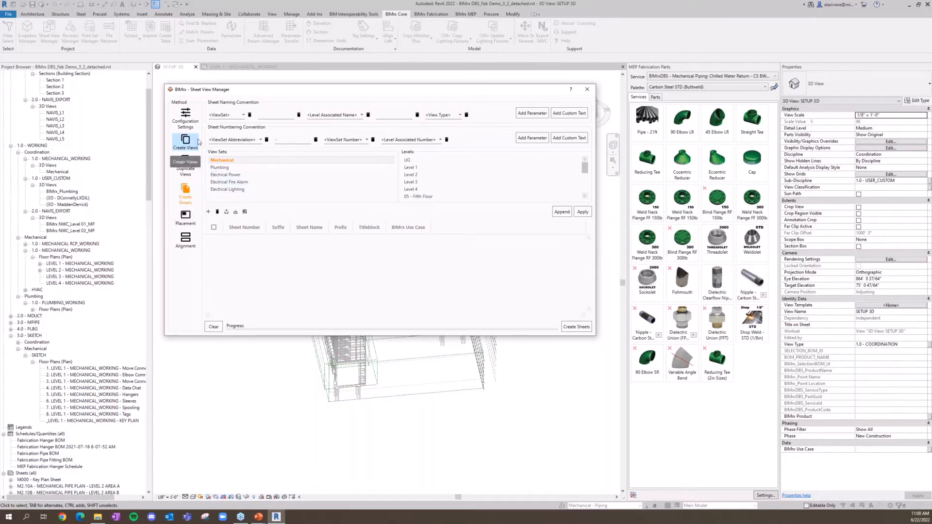
scroll(435, 184, "down", 2)
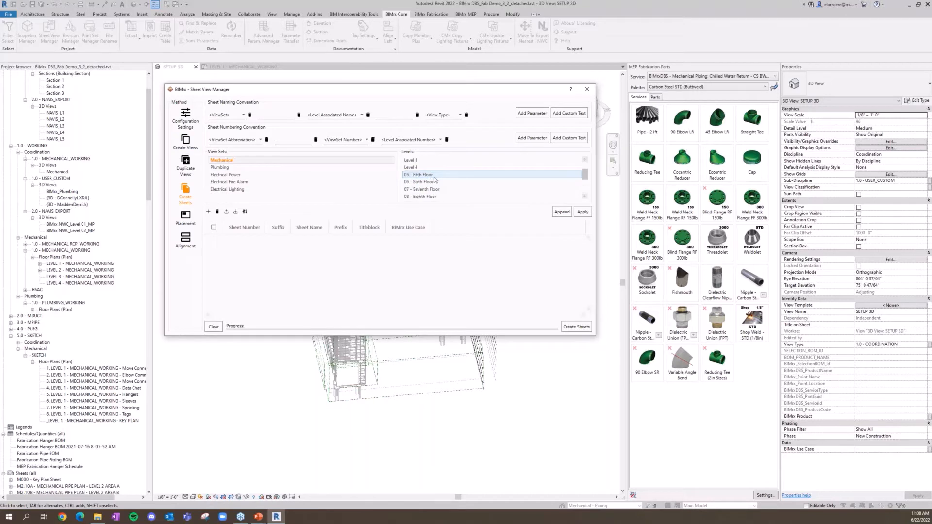
scroll(461, 183, "down", 3)
left_click_drag(462, 184, 398, 160)
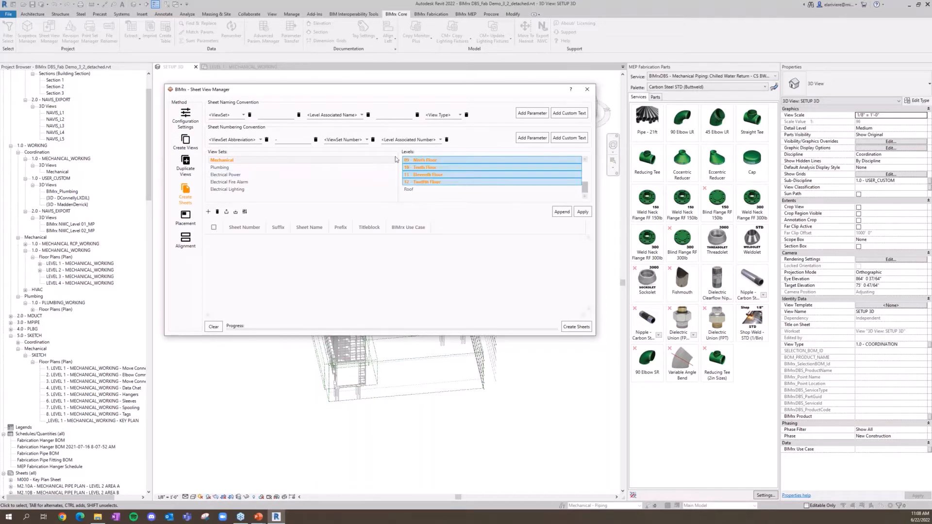
left_click(583, 212)
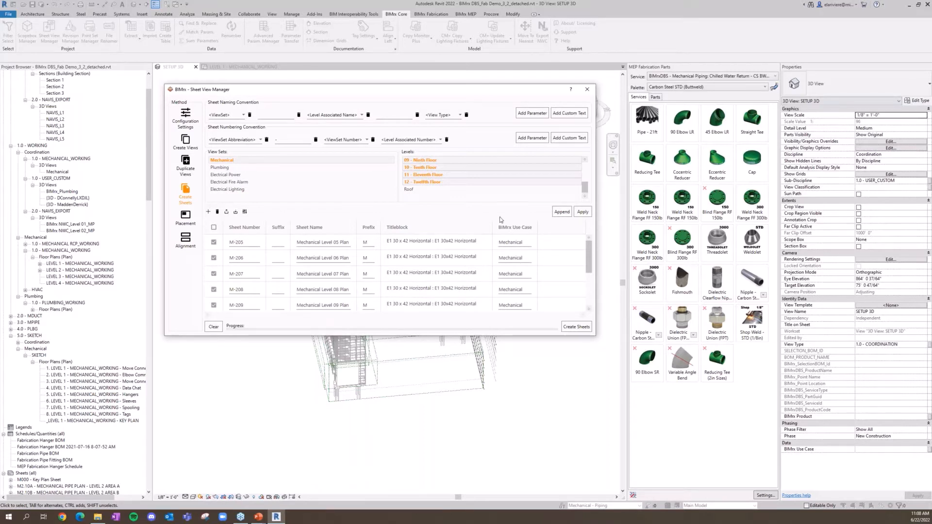
left_click(483, 243)
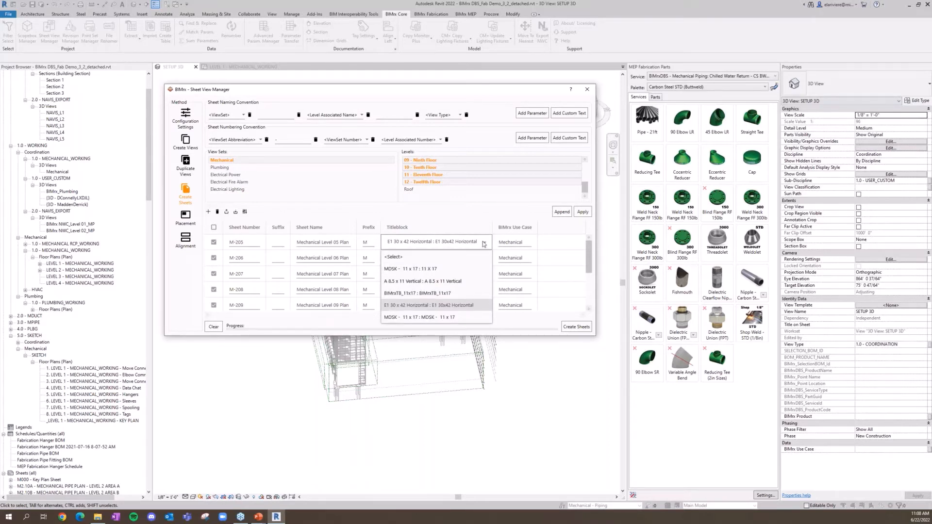
left_click(481, 211)
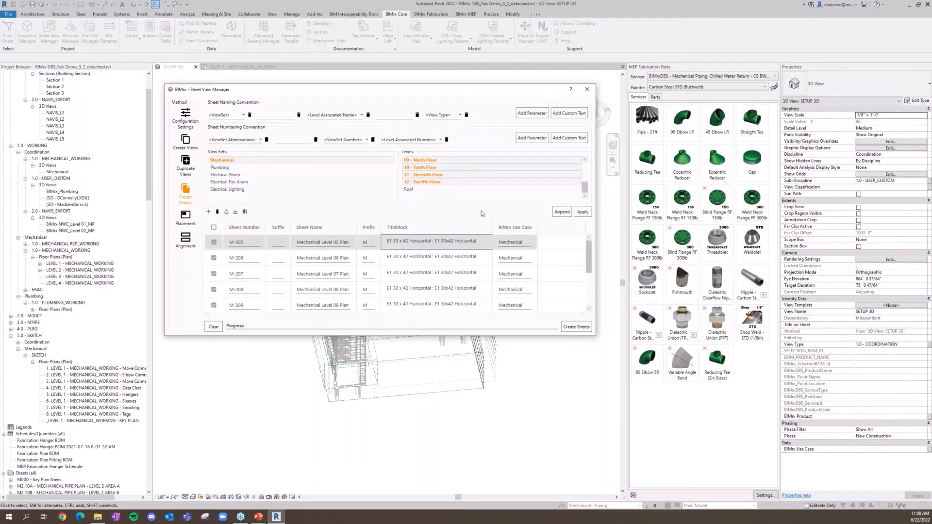
left_click(580, 328)
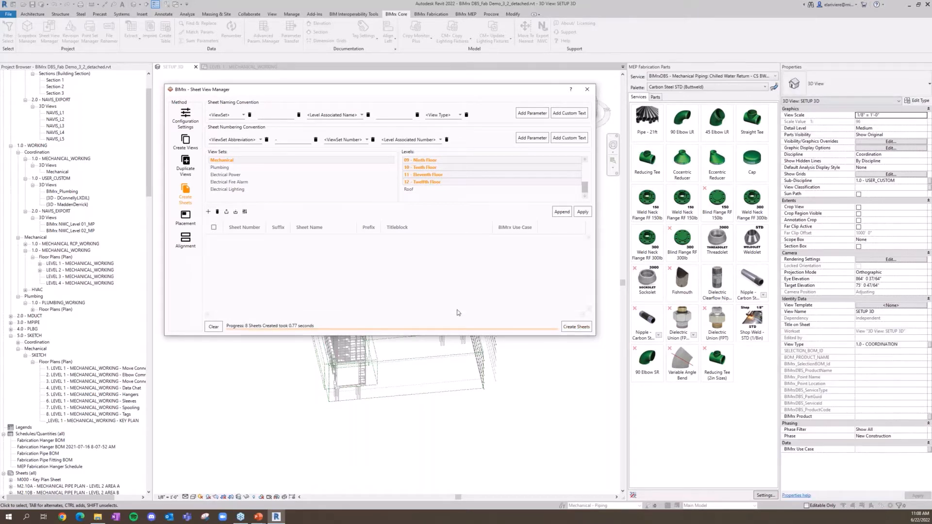
Load the Placement Excel file from the Supporting Docs folder and place the listed tower views on sheets M-205 to M-212.
left_click(184, 224)
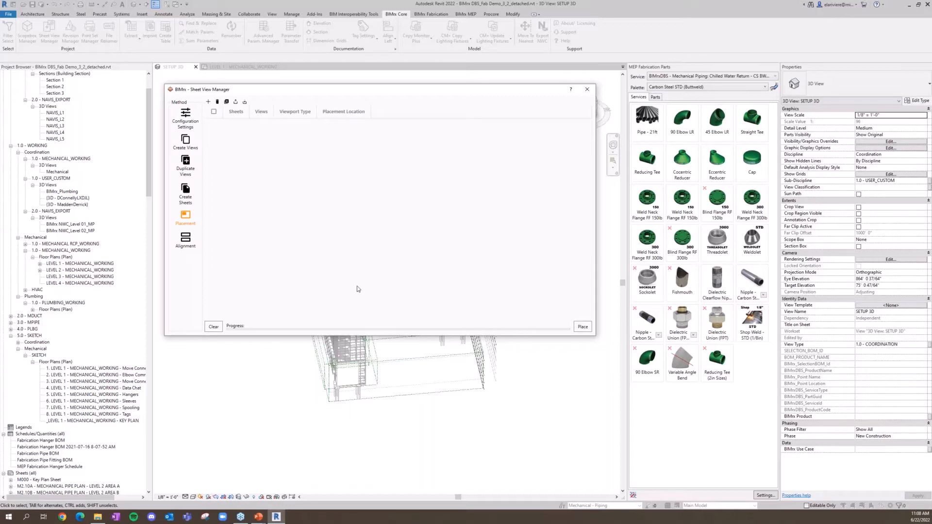
left_click(244, 102)
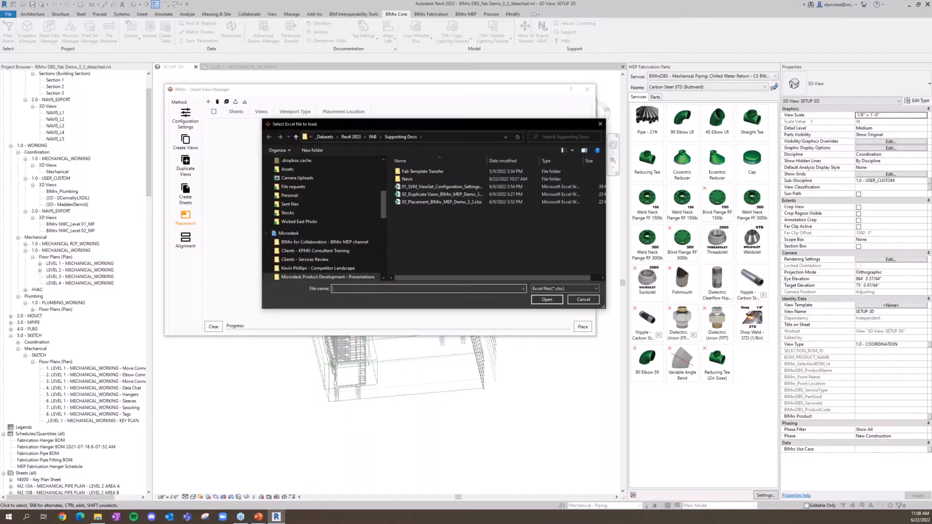
left_click(444, 202)
left_click(547, 299)
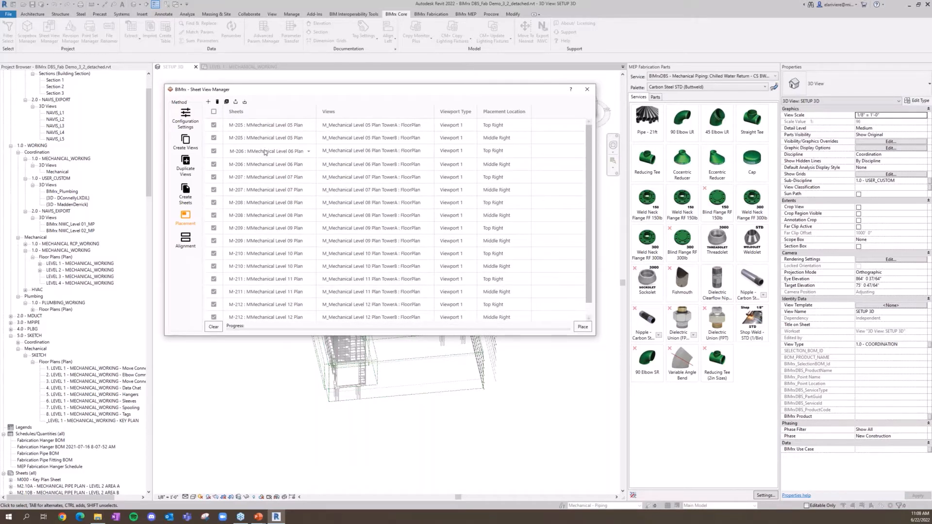
scroll(275, 153, "down", 1)
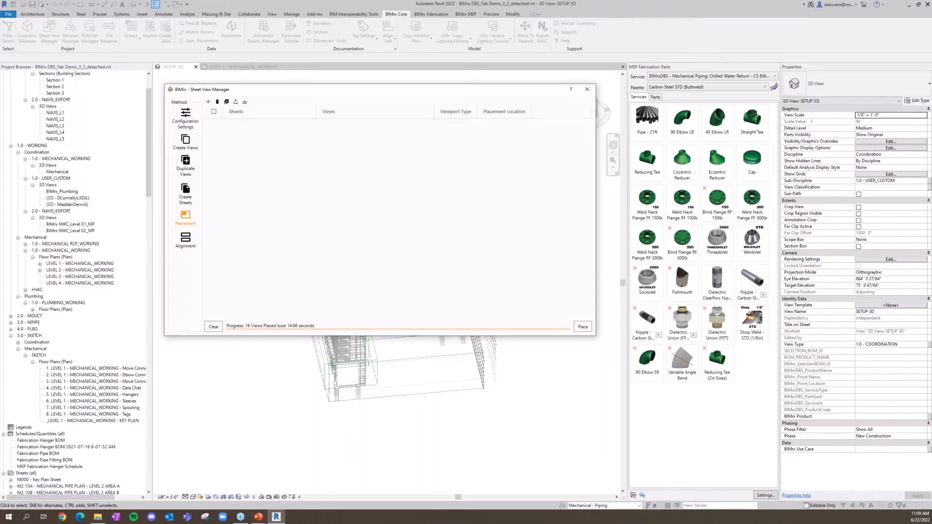
left_click(587, 89)
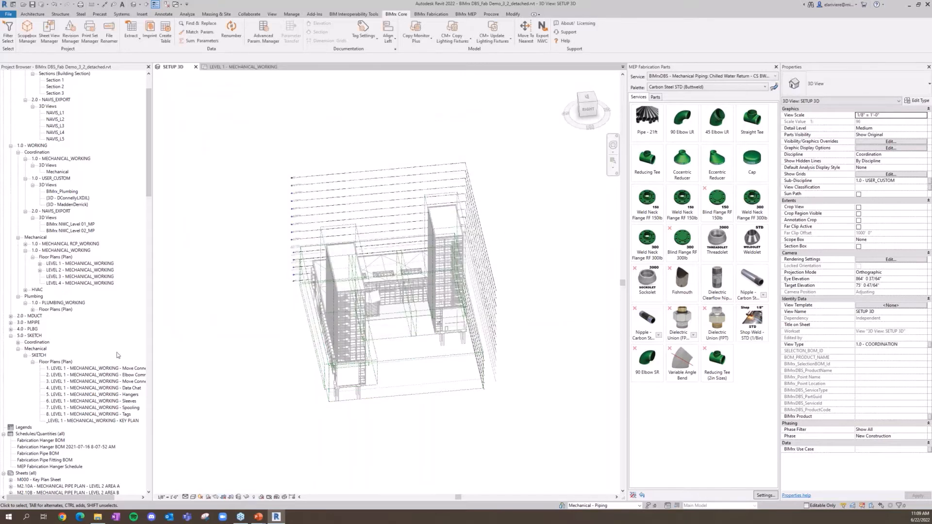
Open sheet M-209 to check its placed tower plans, and close both that sheet and the SETUP 3D view.
scroll(79, 378, "down", 9)
left_click(66, 362)
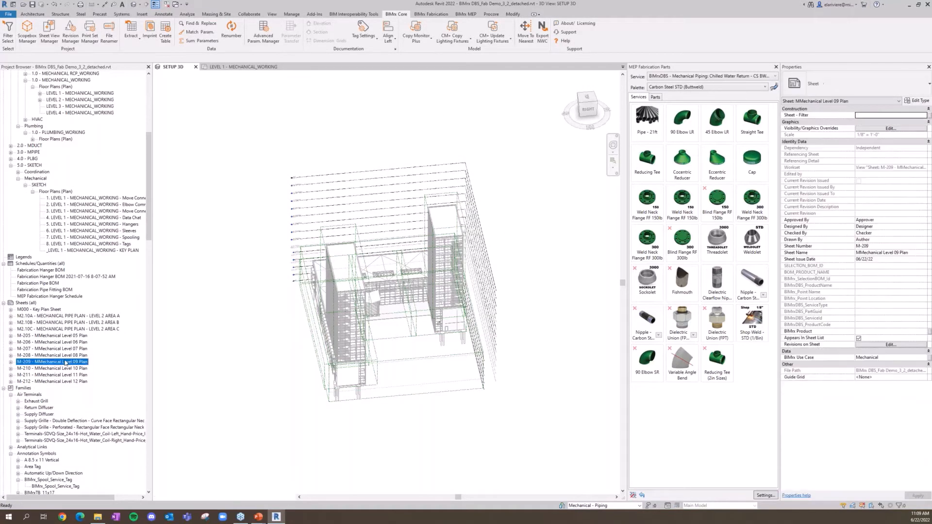
double_click(66, 363)
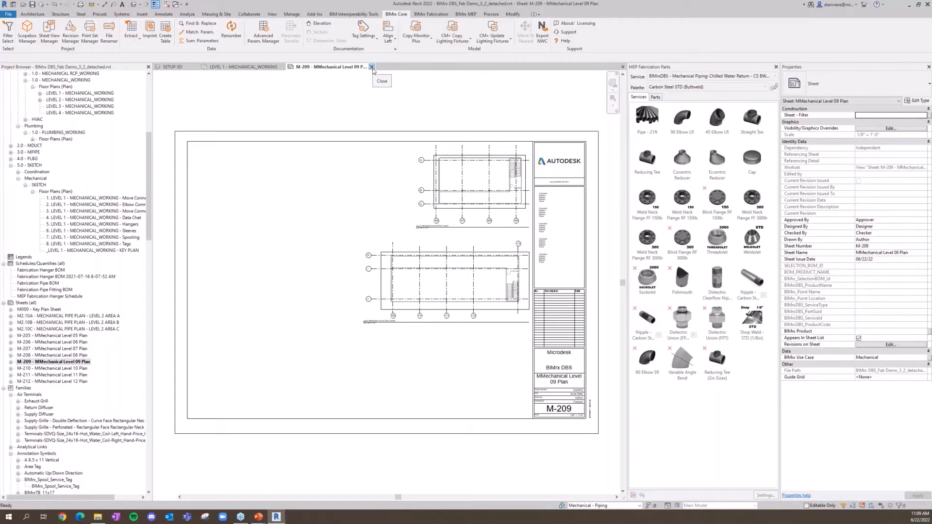
left_click(371, 67)
left_click(195, 66)
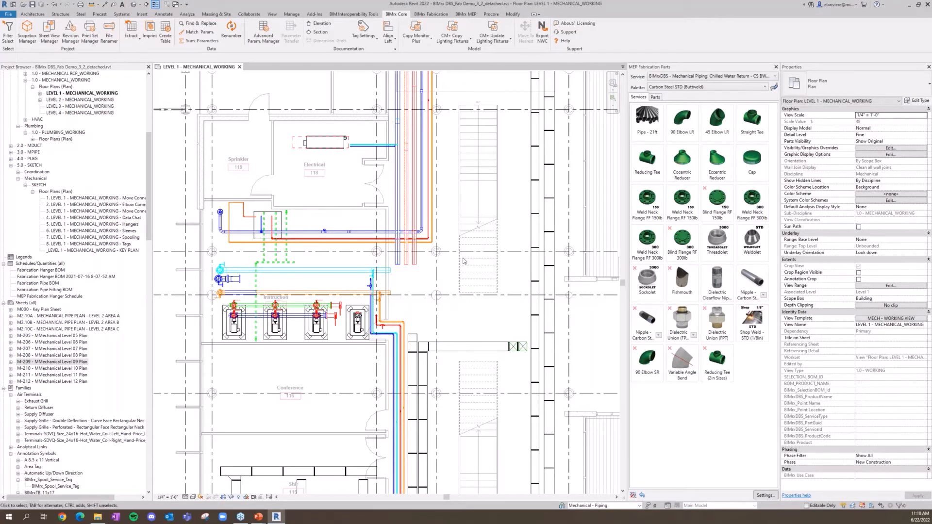
Show the pump area of the LEVEL 1 - MECHANICAL_WORKING plan in a section-boxed 3D view and tile both views side by side.
scroll(90, 158, "up", 9)
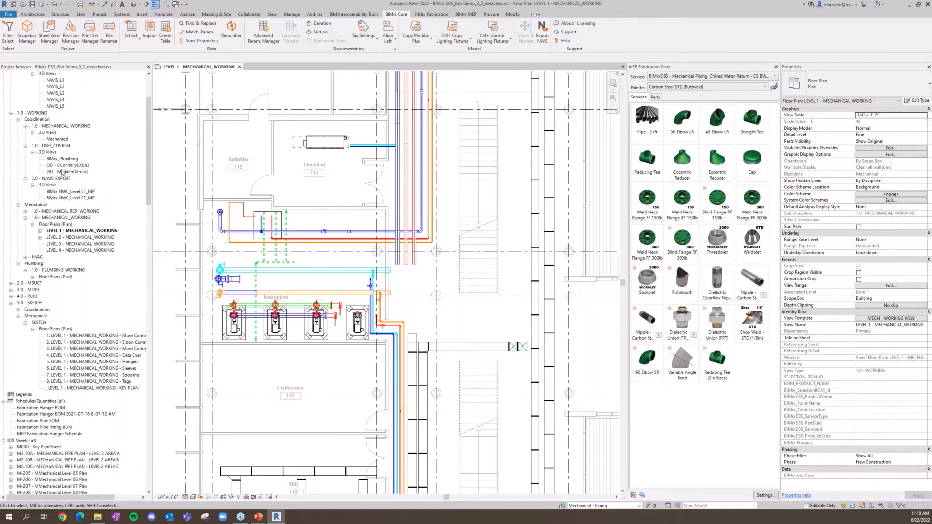
scroll(361, 187, "down", 3)
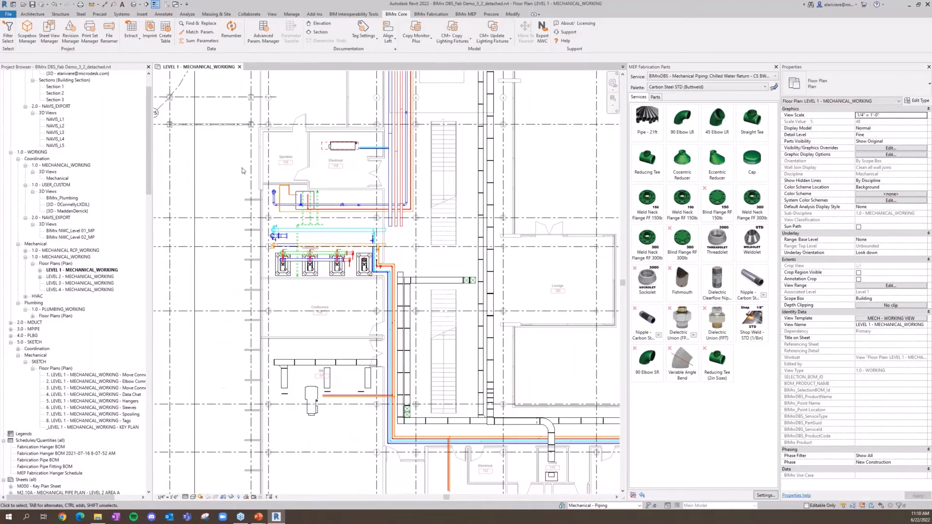
left_click_drag(242, 168, 455, 290)
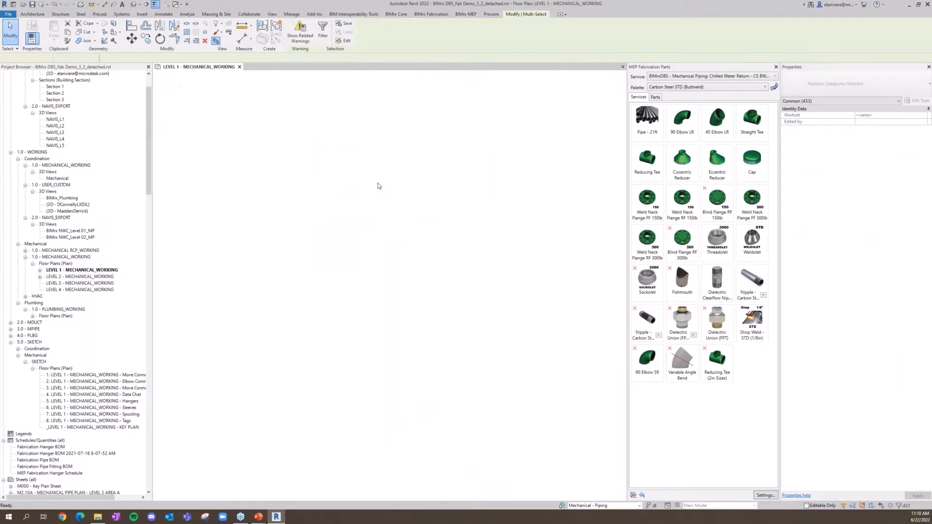
left_click(480, 212)
key("w")
key("t")
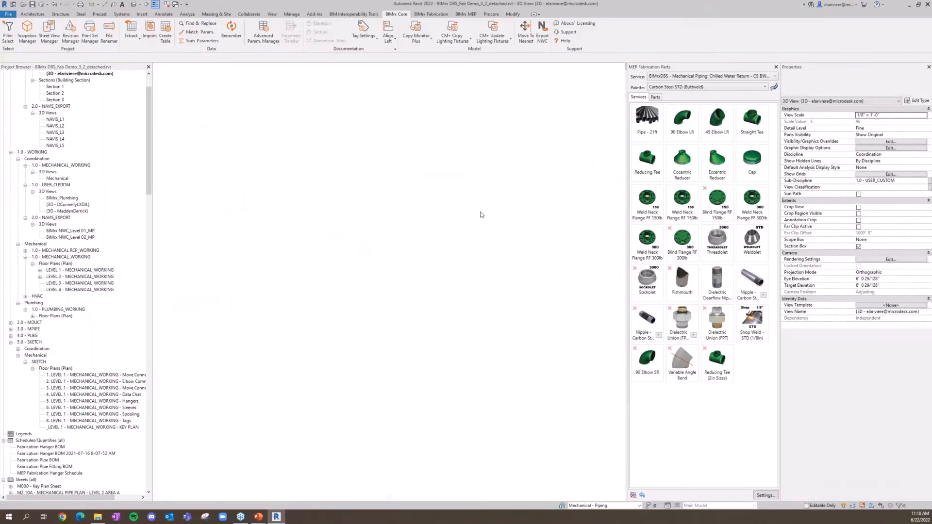
scroll(335, 287, "down", 3)
middle_click_drag(340, 307, 362, 335)
left_click(578, 309)
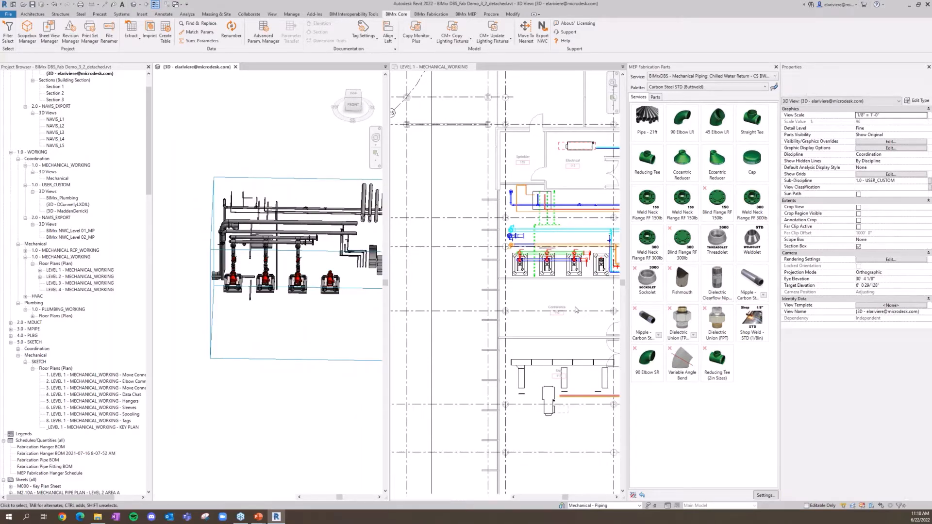
scroll(543, 304, "down", 3)
middle_click_drag(514, 298, 500, 307)
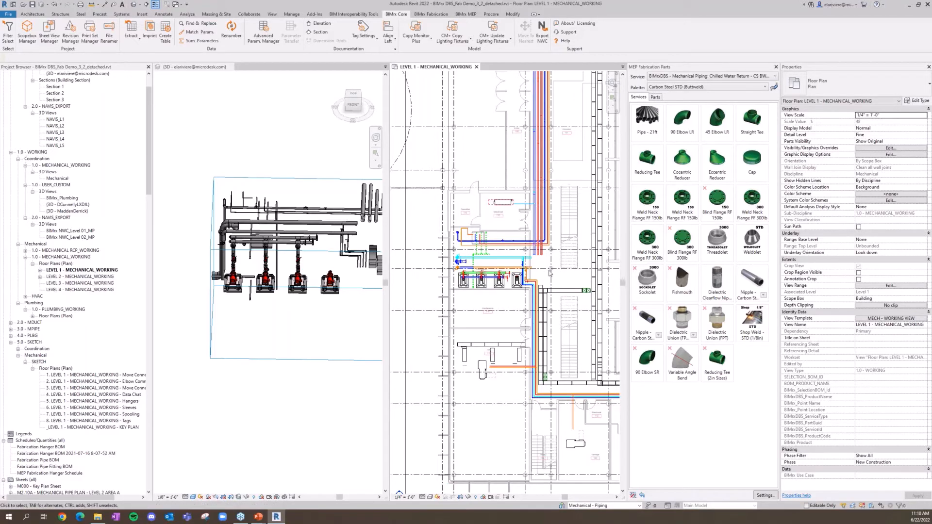
Examine the pump header piping in the 3D view for open pipe ends and loose fittings.
middle_click_drag(340, 344, 295, 313)
scroll(294, 291, "up", 3)
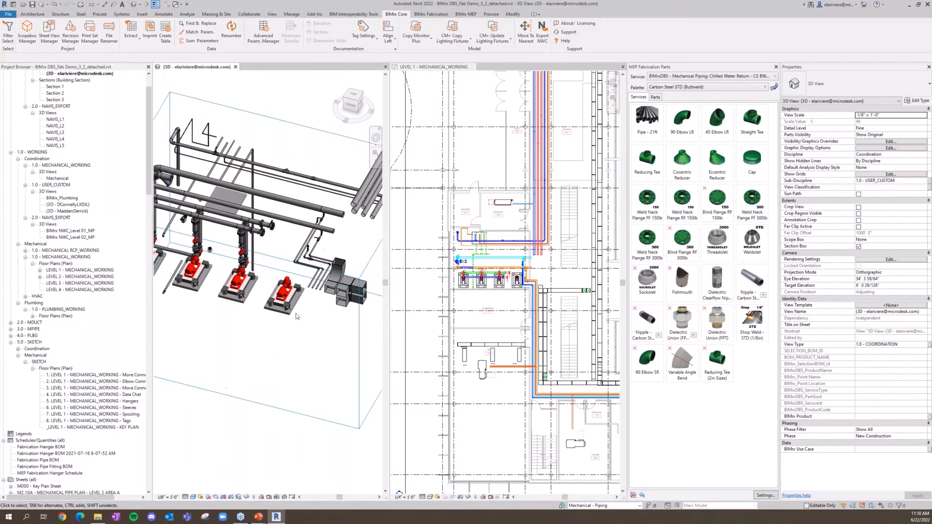
left_click(431, 14)
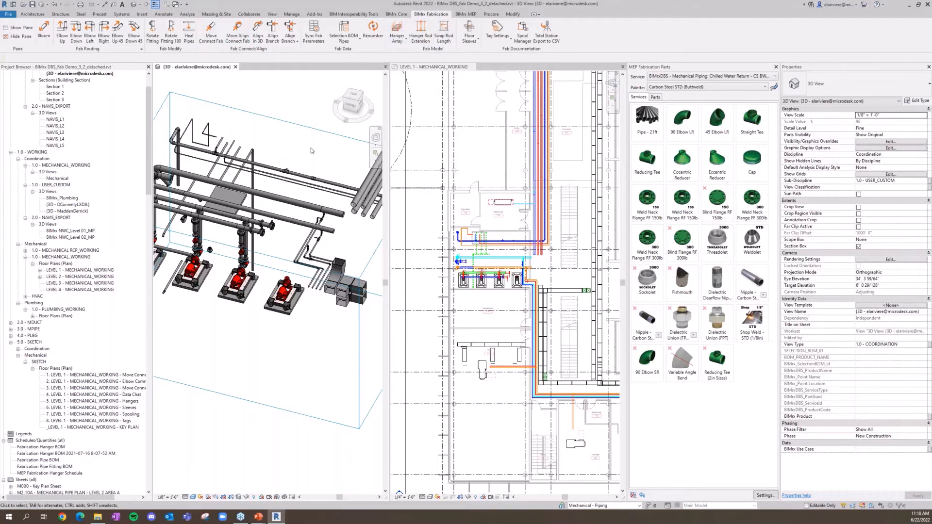
middle_click_drag(312, 150, 309, 177, "shift")
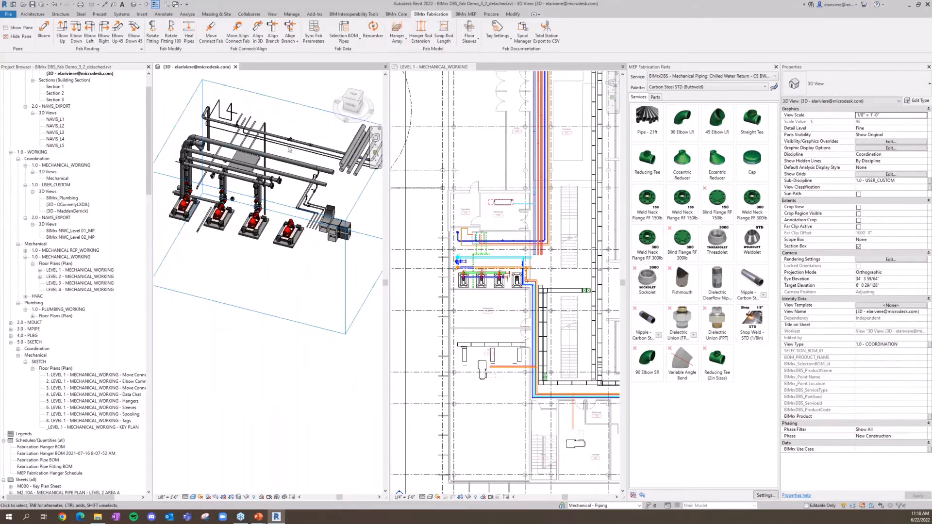
middle_click_drag(270, 198, 280, 218, "shift")
scroll(177, 169, "up", 4)
scroll(283, 203, "up", 3)
middle_click_drag(279, 218, 228, 177, "shift")
scroll(267, 203, "down", 2)
scroll(209, 163, "down", 5)
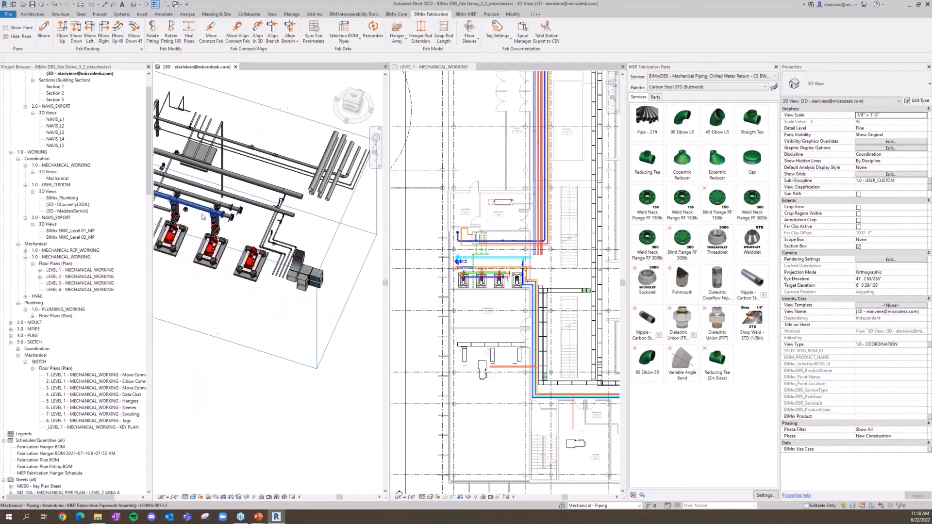
middle_click_drag(294, 231, 311, 249)
scroll(253, 226, "up", 5)
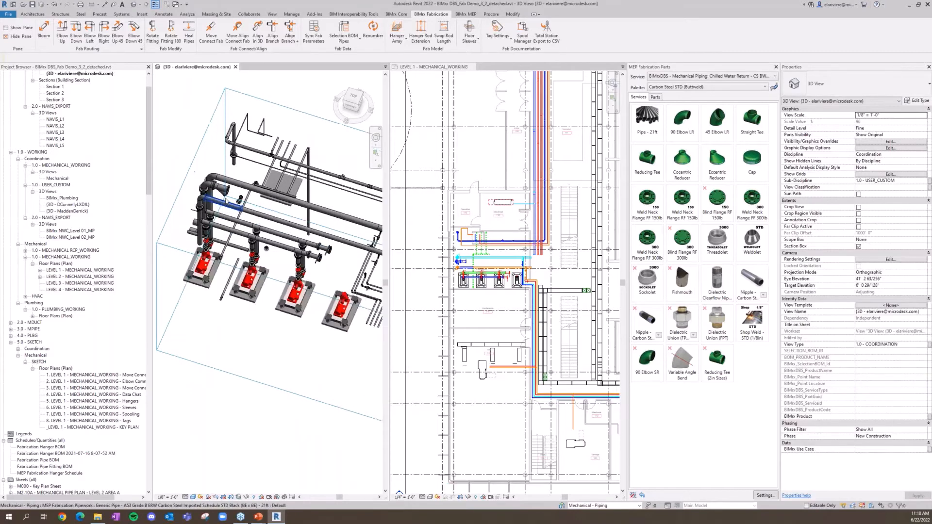
left_click(230, 186)
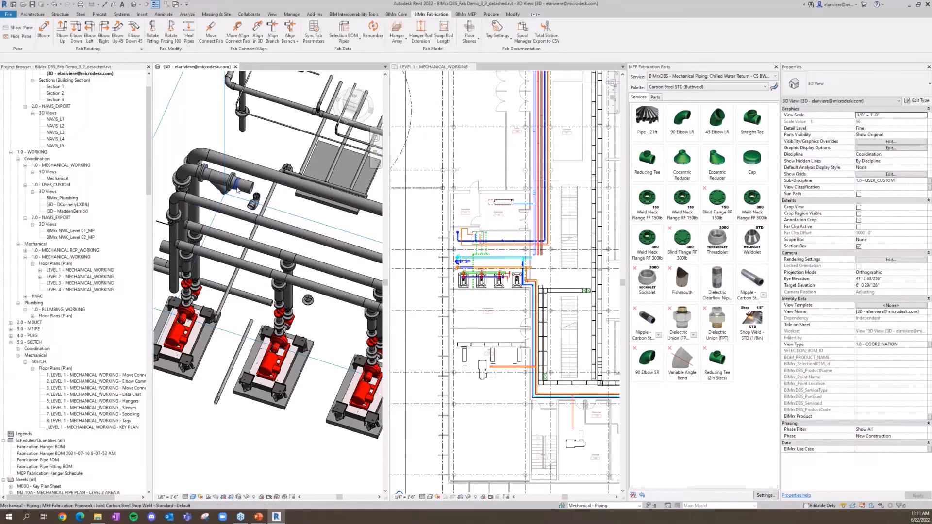
scroll(233, 194, "up", 4)
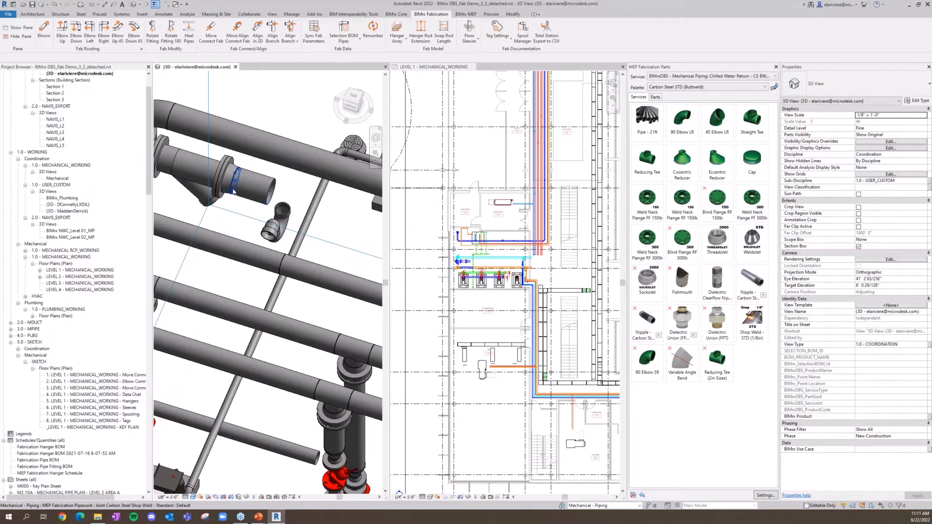
scroll(224, 189, "up", 3)
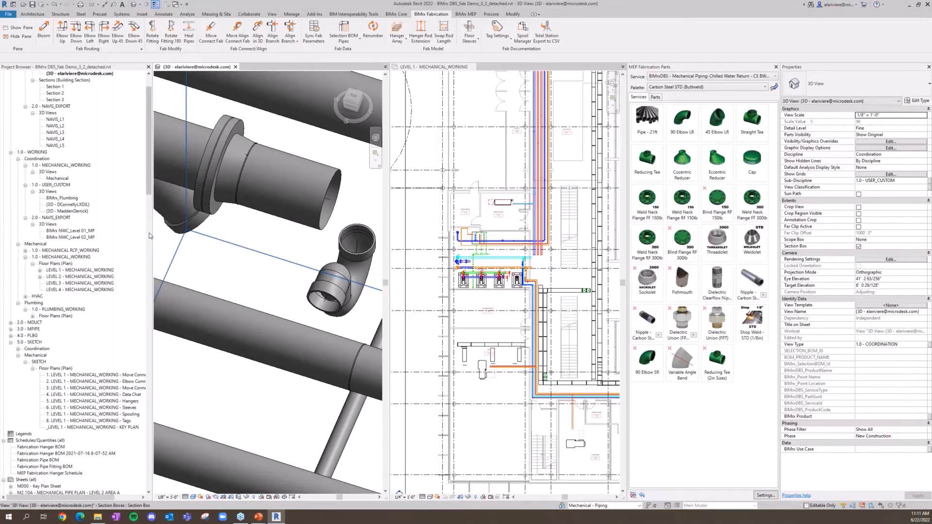
scroll(255, 171, "down", 5)
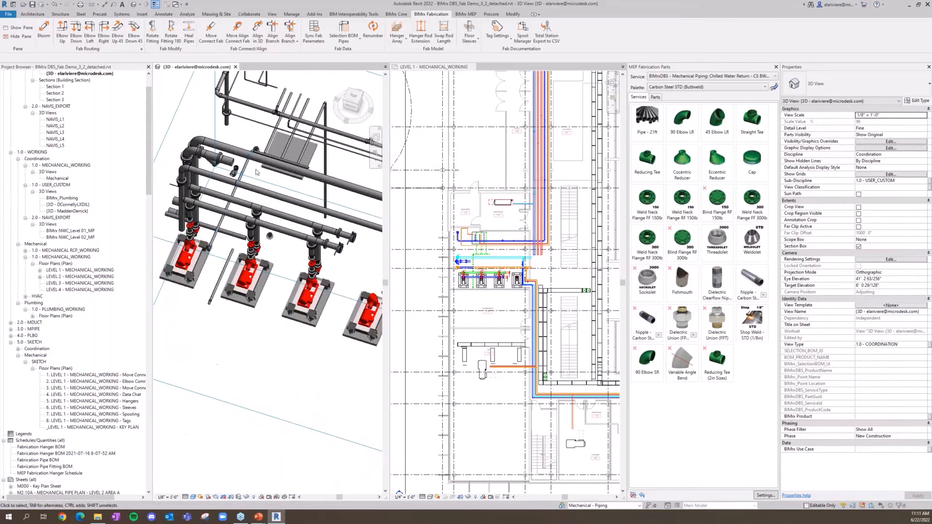
Bloom pipe stubs from the open ends of the two valves on the pump headers.
scroll(256, 172, "up", 5)
key("b")
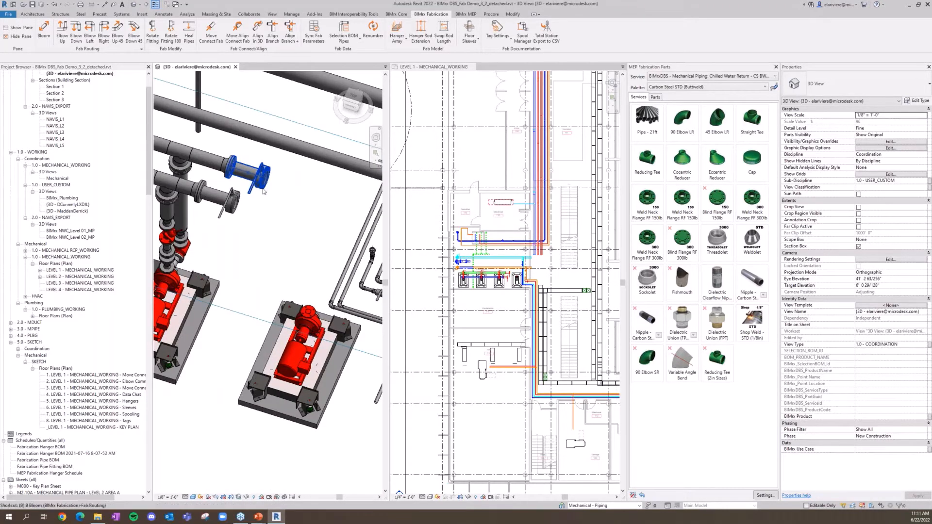
left_click(263, 191)
key("b")
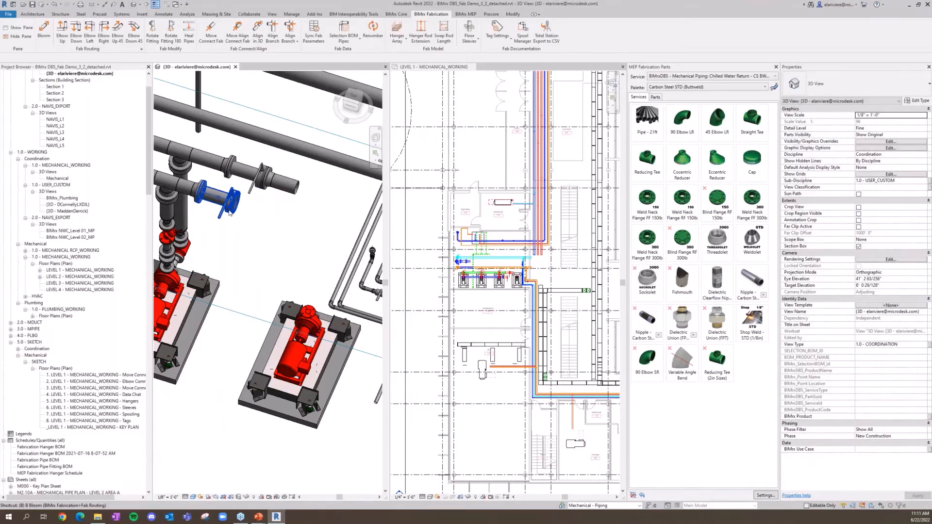
left_click(230, 214)
scroll(227, 235, "down", 2)
middle_click_drag(226, 238, 227, 236)
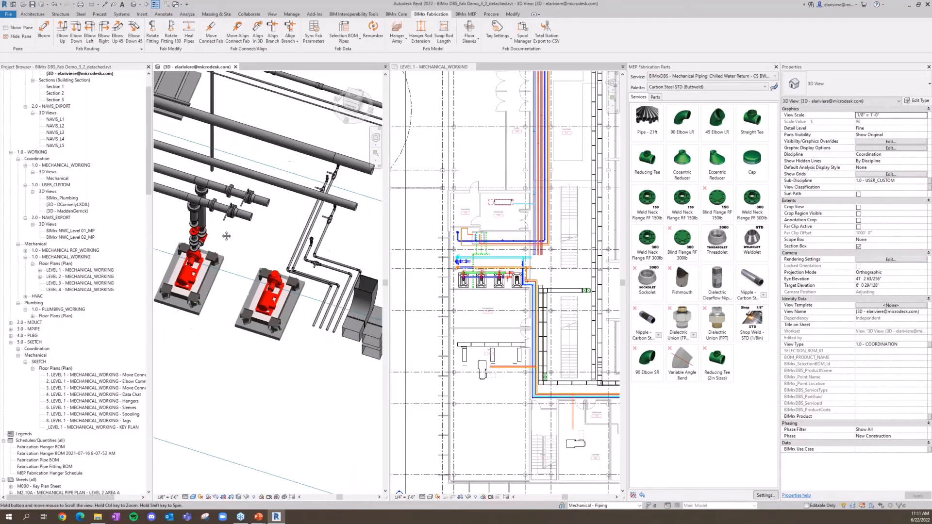
Join the two open-ended large header pipes to their matching perpendicular pipes with corner elbows.
scroll(227, 236, "down", 4)
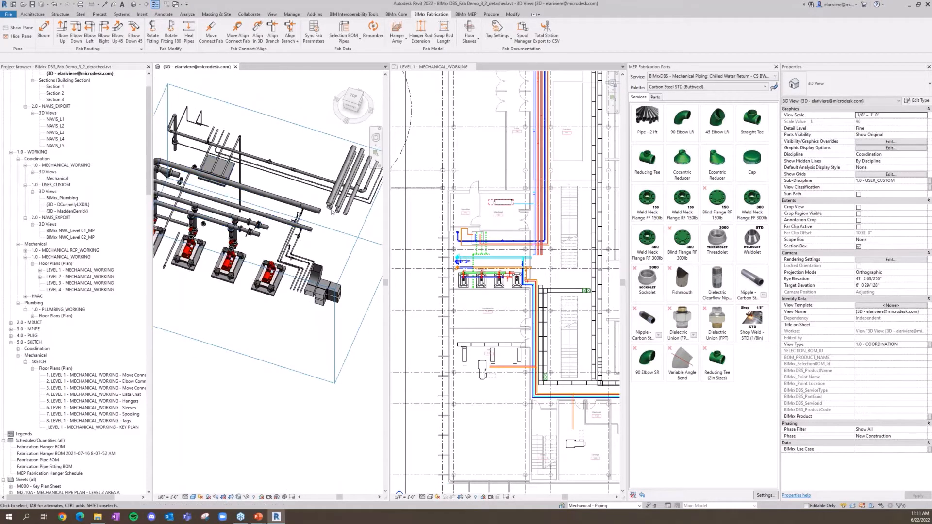
scroll(332, 210, "up", 4)
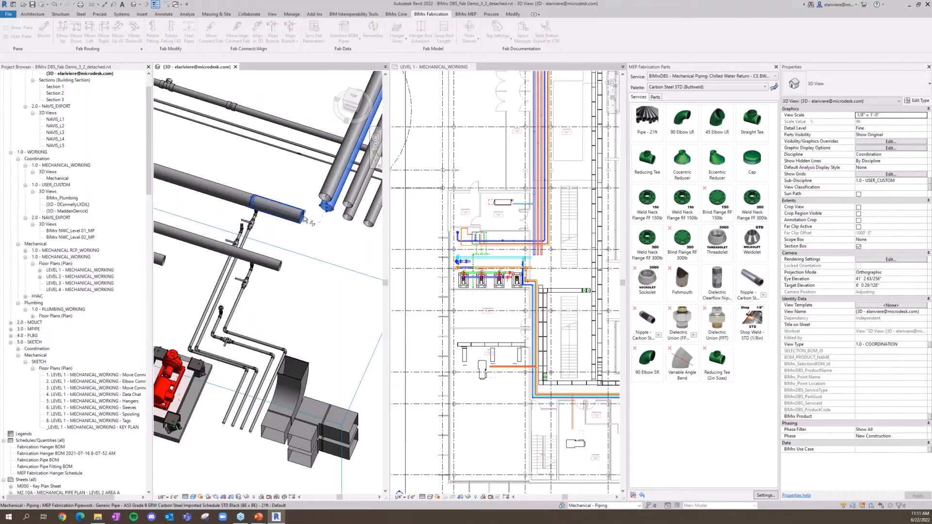
left_click(304, 219)
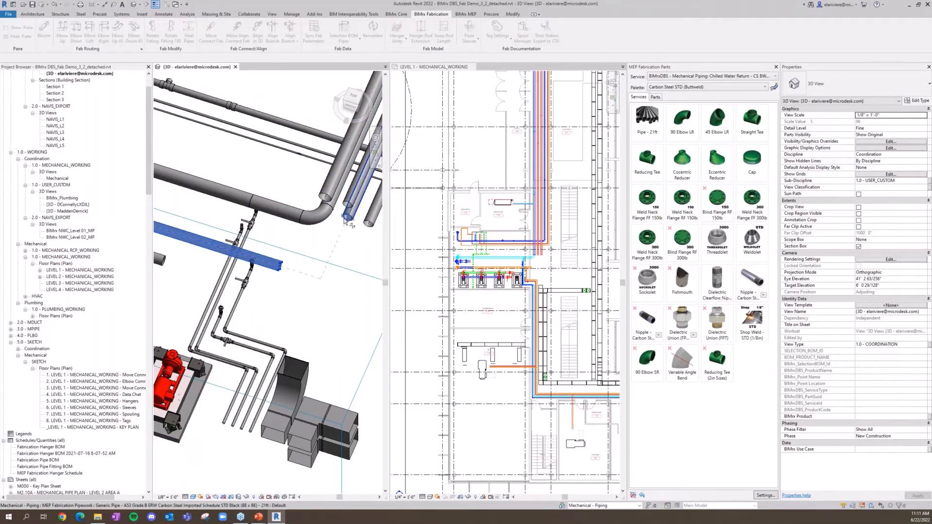
scroll(344, 221, "down", 3)
middle_click_drag(279, 242, 250, 240)
left_click(351, 202)
scroll(333, 225, "down", 2)
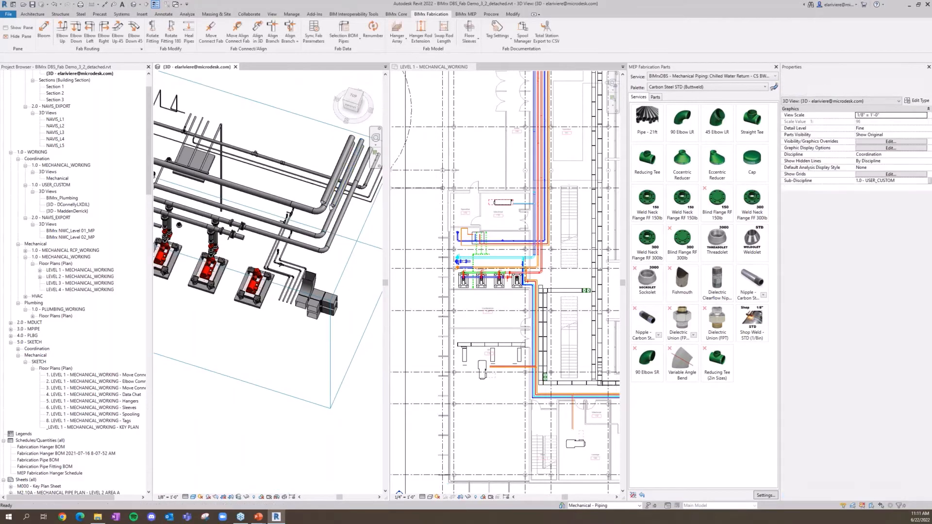
Move and connect the loose elbow to the flanged pipe stub's open end, and select the shop weld at the joint.
scroll(336, 233, "down", 2)
mouse_move(293, 247)
middle_mouse_down("shift")
mouse_move(316, 246)
mouse_move(292, 240)
middle_mouse_up("shift")
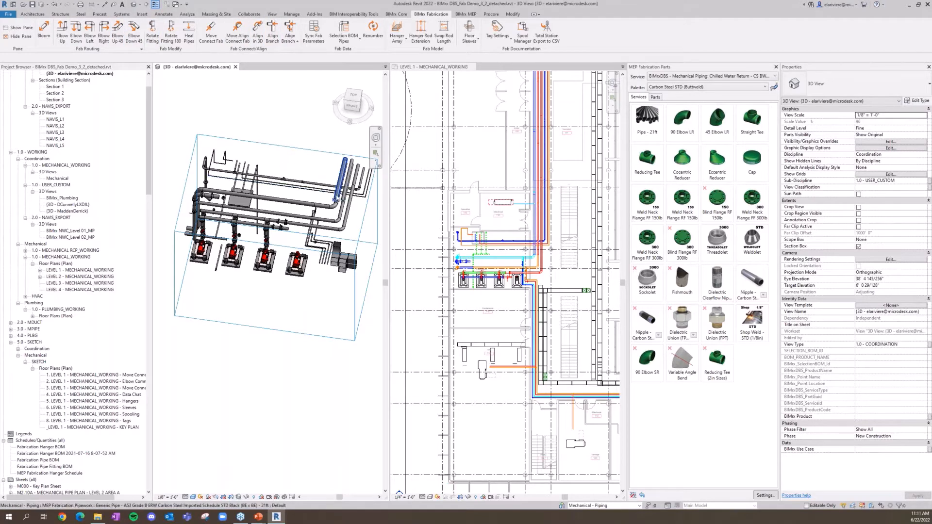
scroll(227, 206, "up", 8)
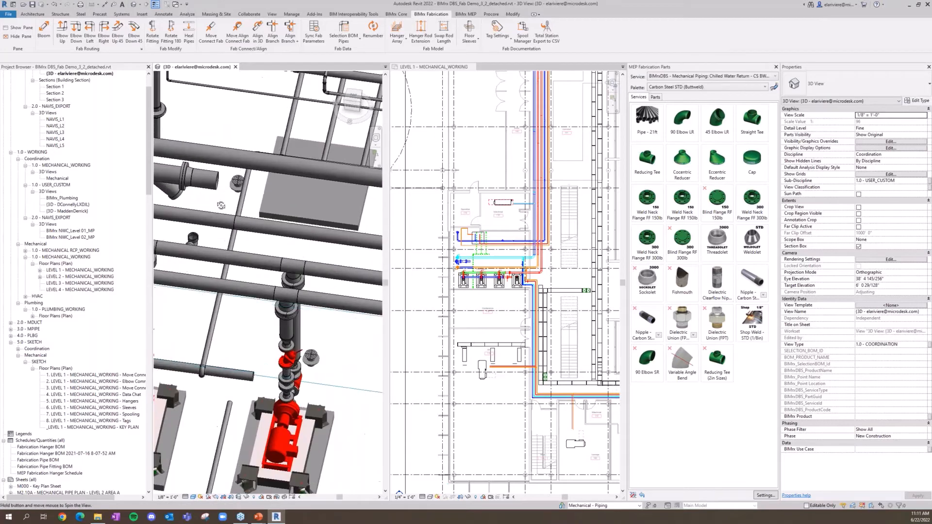
middle_click_drag(239, 217, 239, 228, "shift")
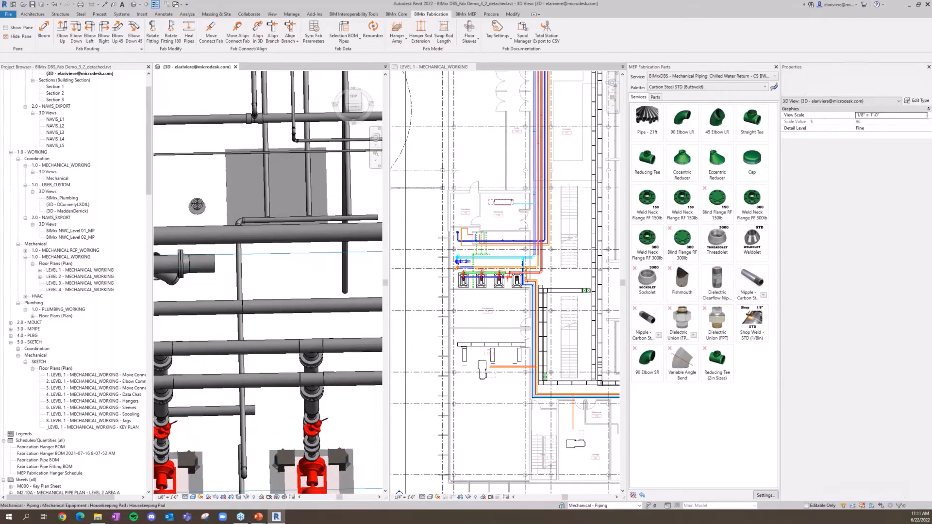
middle_click_drag(212, 265, 217, 277, "shift")
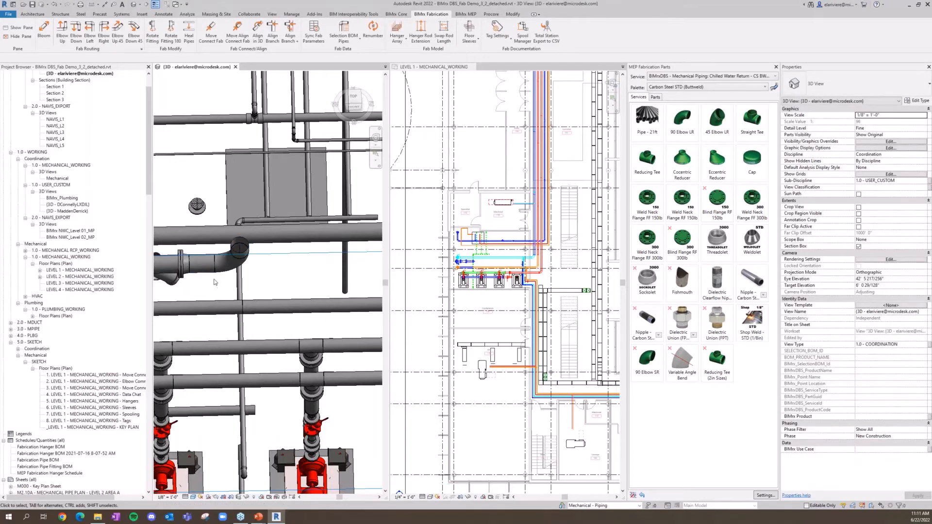
scroll(216, 270, "up", 4)
left_click(216, 268)
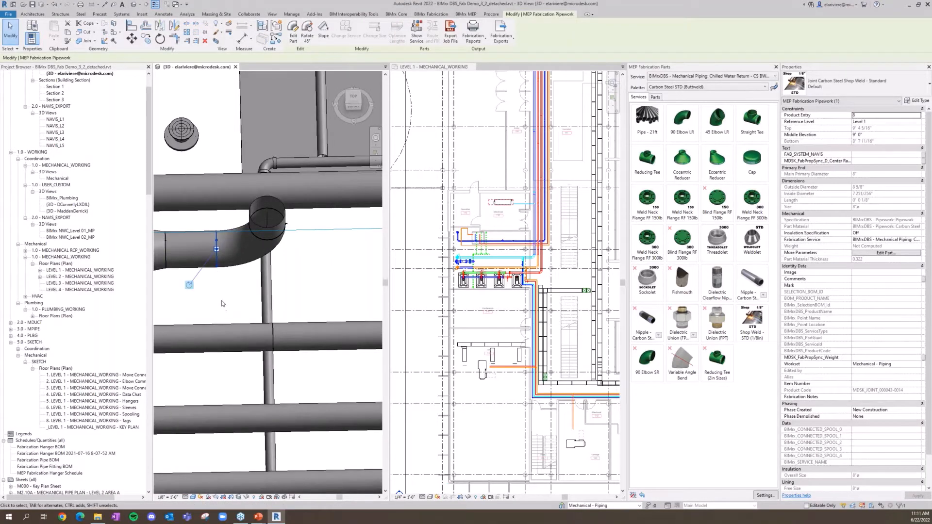
Rotate the elbow and pipe stub at the first flanged pipe's open end by 45° and by -90°.
scroll(253, 298, "down", 2)
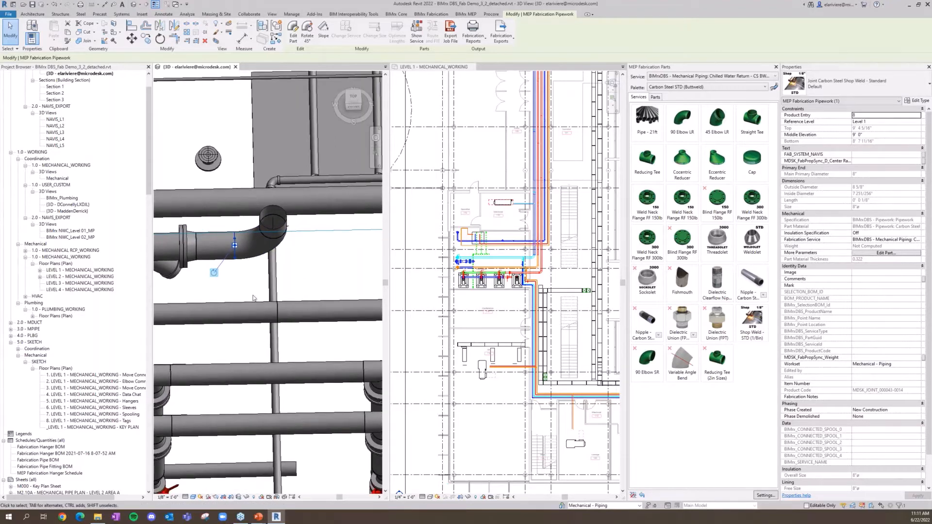
key("Tab")
left_click(286, 227)
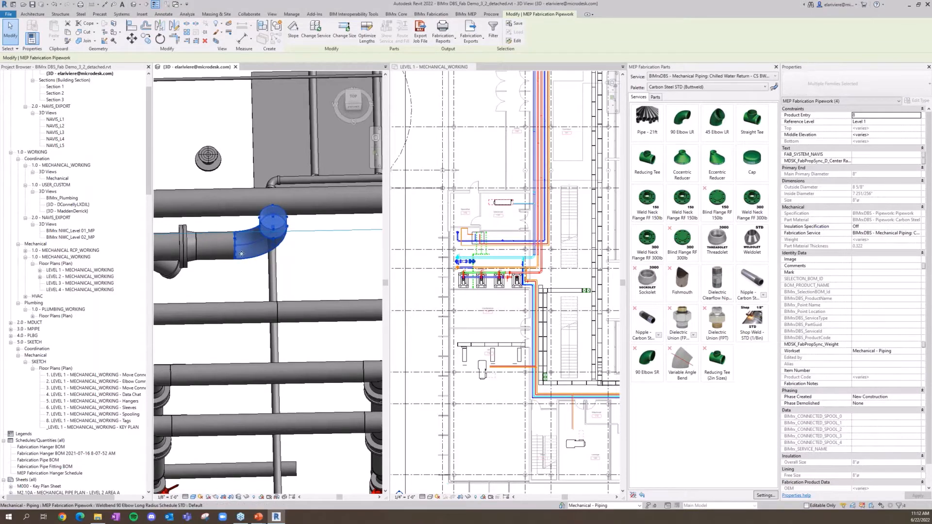
scroll(238, 280, "down", 2)
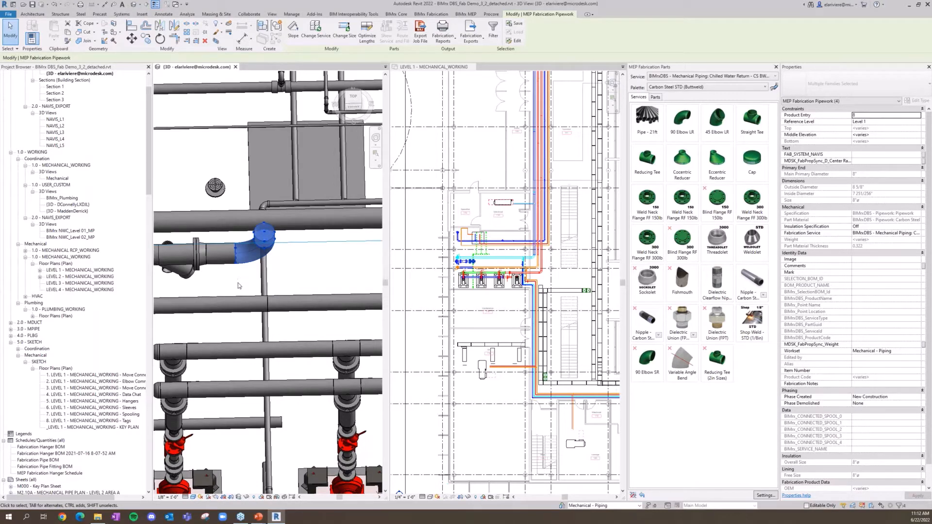
key("r")
key("f")
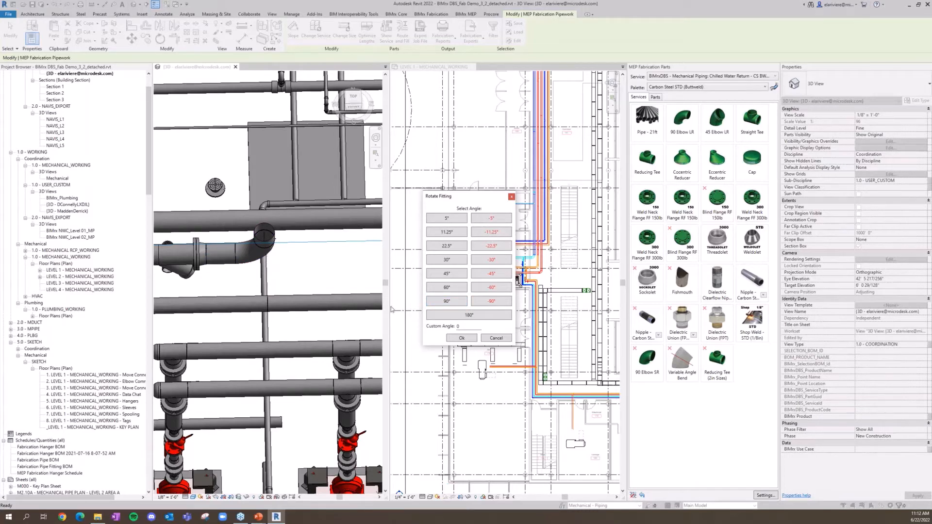
left_click(456, 275)
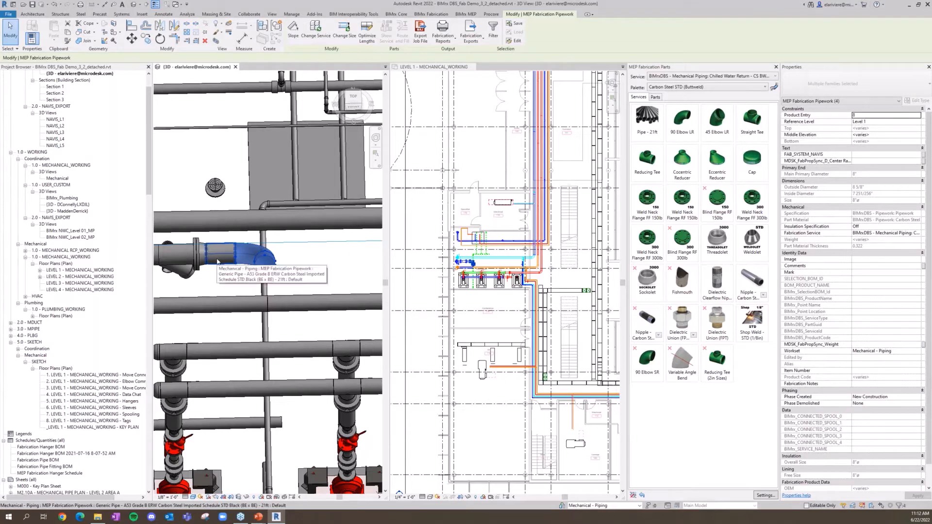
key("r")
key("f")
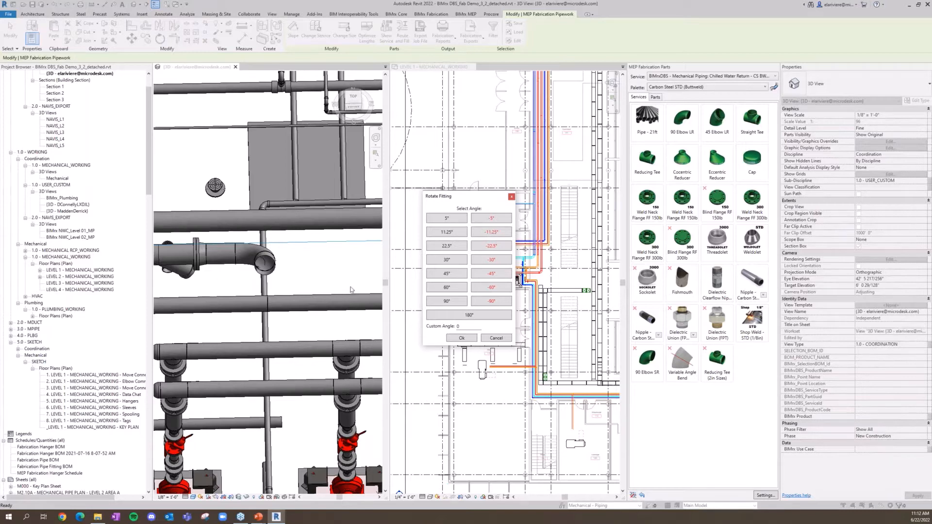
left_click(498, 303)
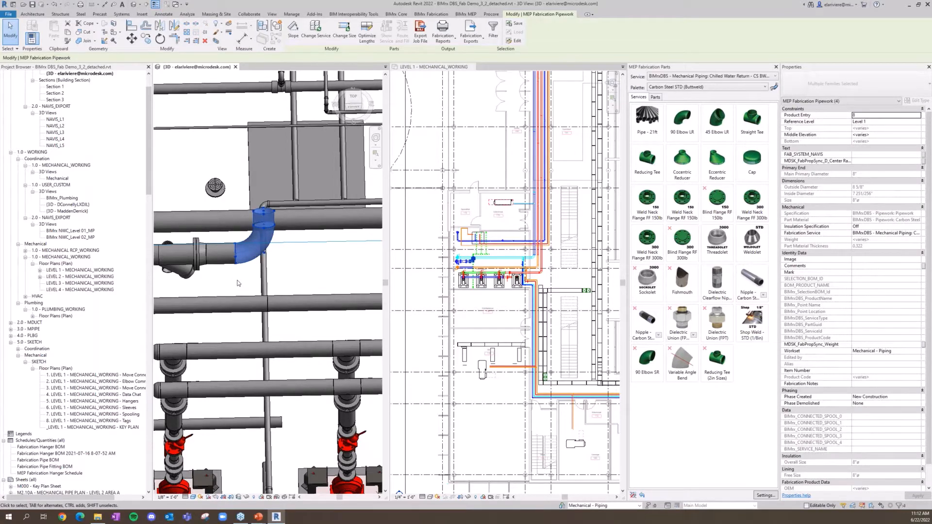
left_click(442, 14)
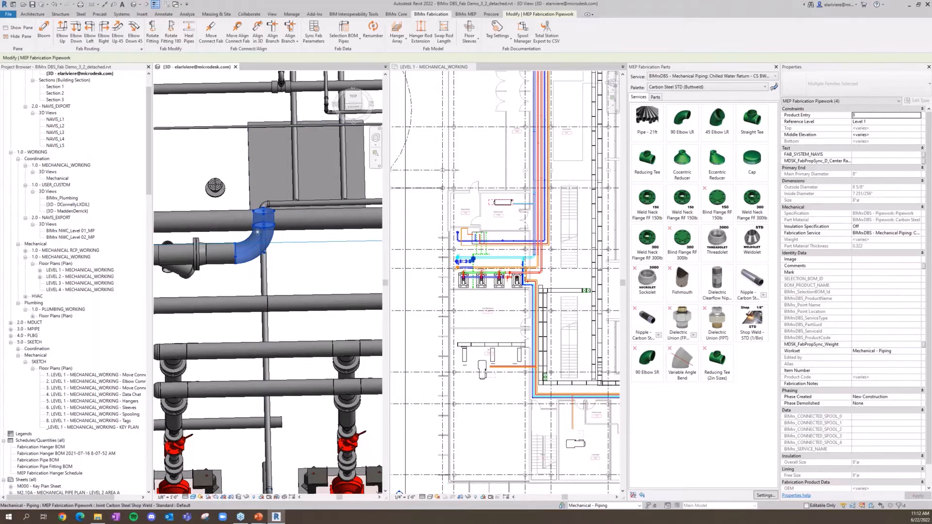
middle_click_drag(260, 228, 263, 257, "shift")
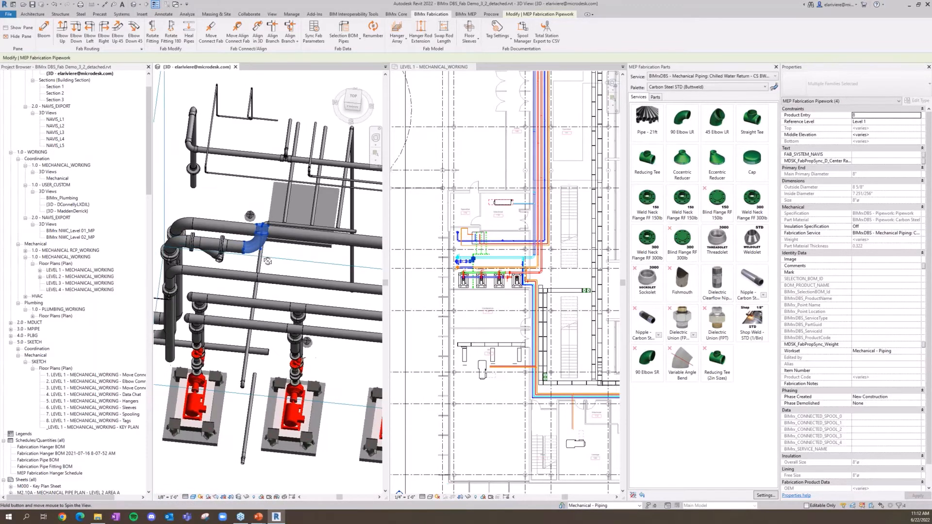
key("Delete")
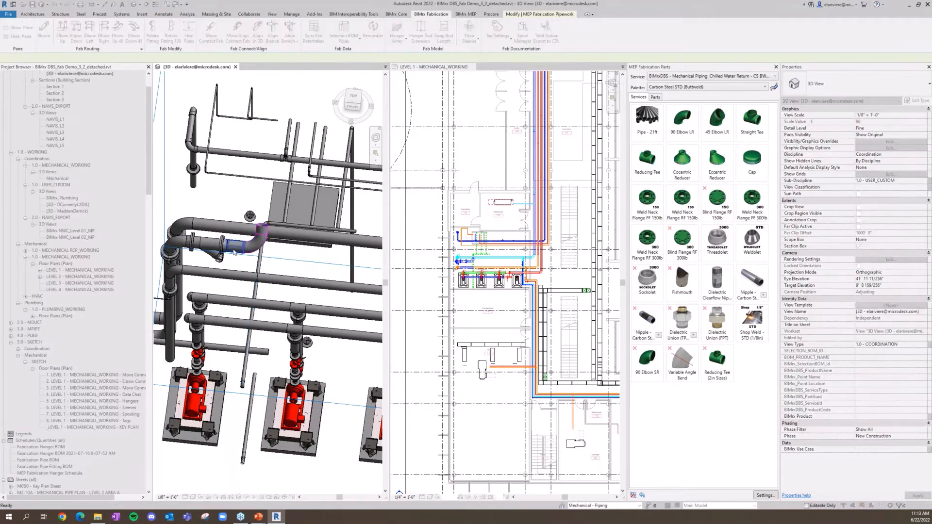
left_click(467, 262)
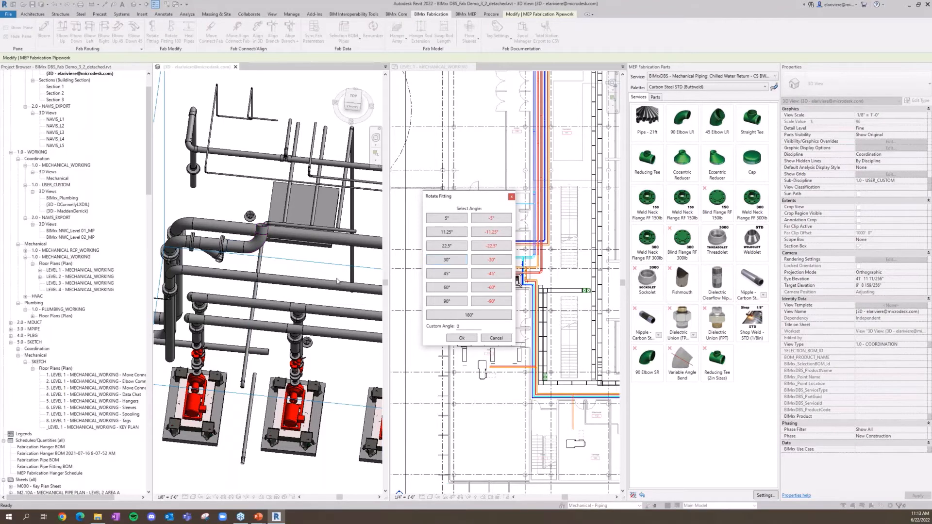
left_click(512, 198)
Add an upward elbow with a pipe stub to the open end of the lower flanged header pipe near the last pump.
scroll(315, 255, "down", 2)
middle_click_drag(315, 254, 253, 216)
key("Escape")
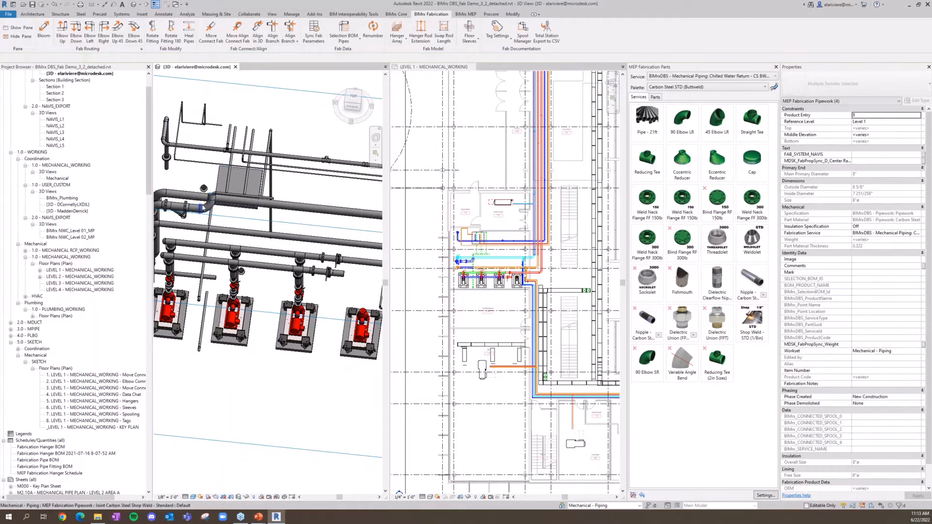
scroll(347, 282, "up", 3)
scroll(347, 282, "up", 1)
middle_click_drag(347, 283, 274, 281)
key("e")
key("d")
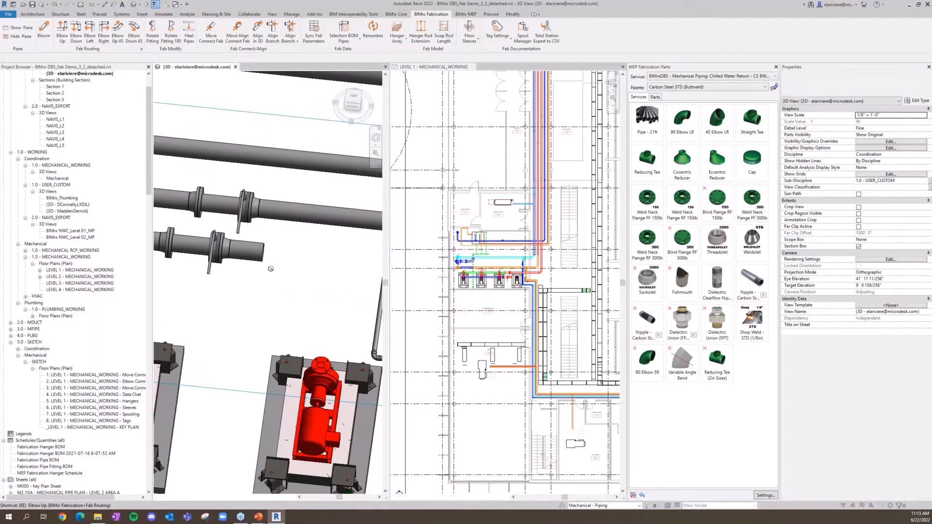
left_click(301, 303)
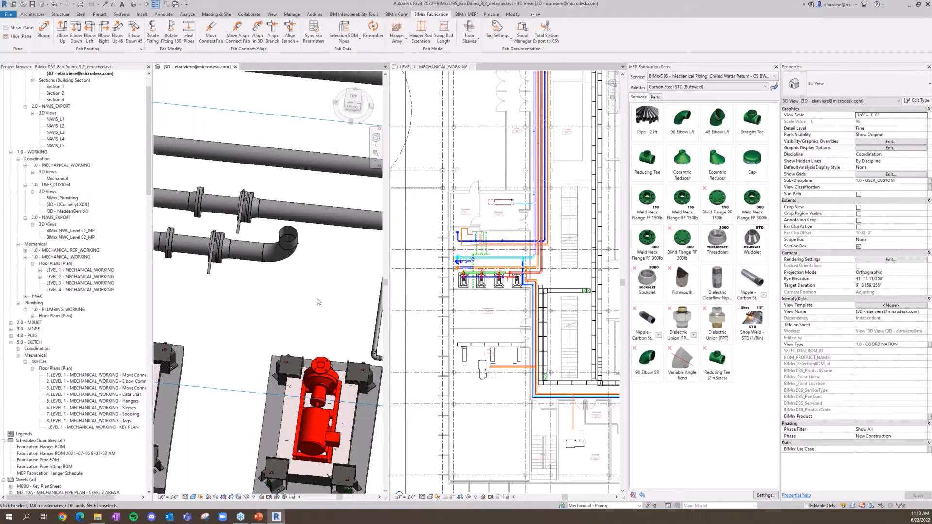
Rotate the new elbow assembly on the lower flanged pipe by -45° and dismiss the save reminder without saving.
left_click(291, 244)
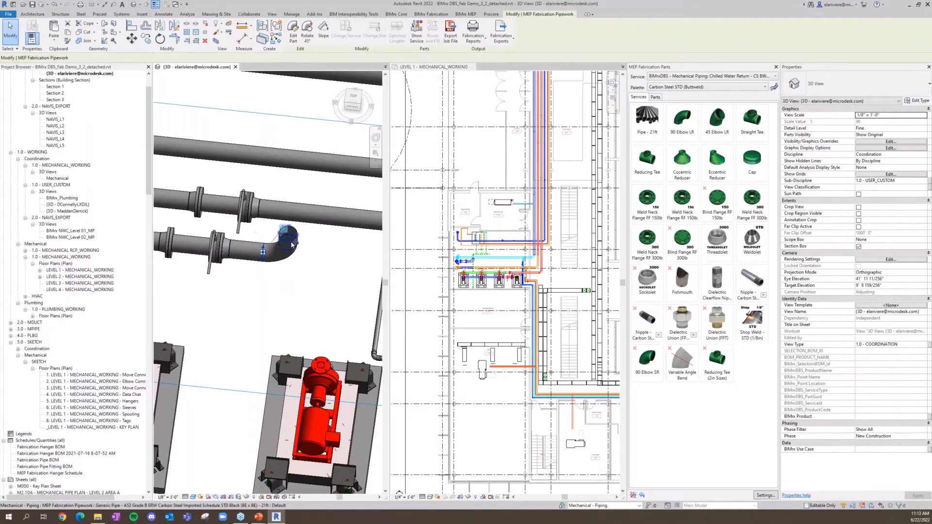
left_click(291, 243)
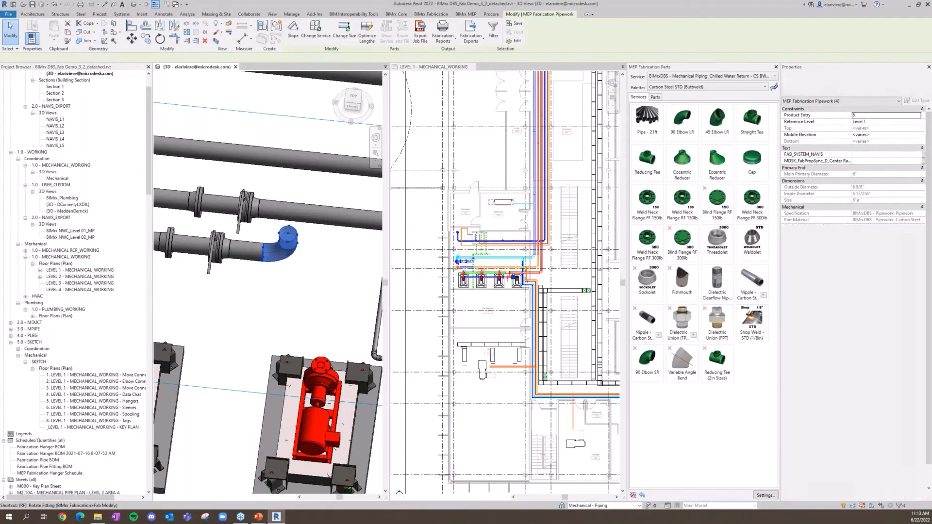
key("r")
key("f")
left_click(243, 257)
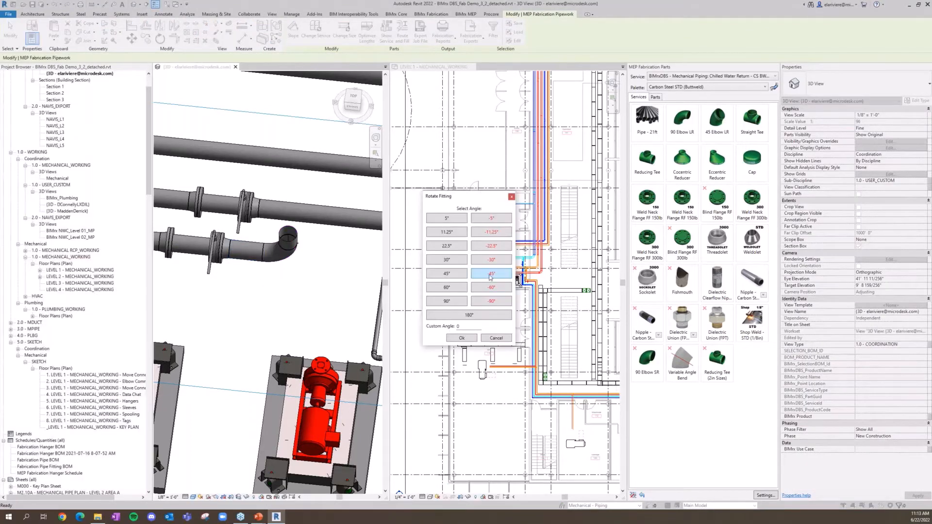
left_click(489, 275)
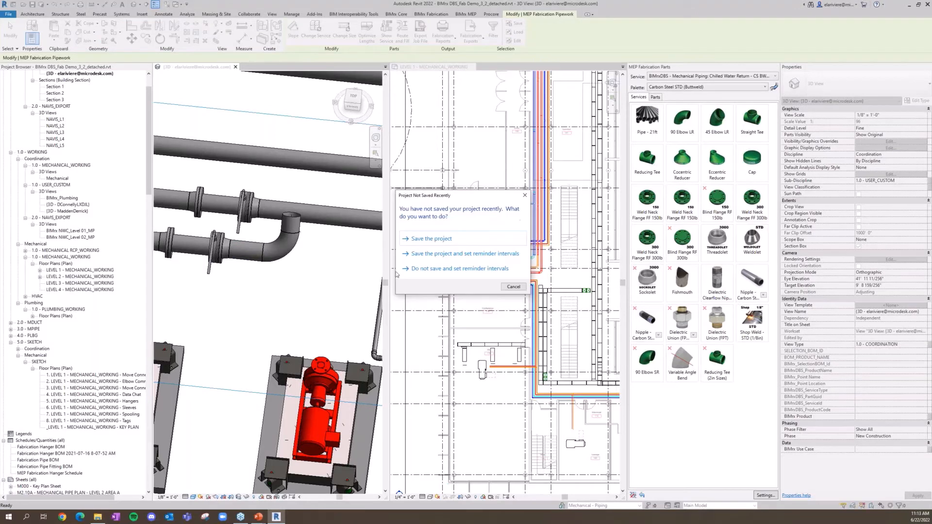
key("Escape")
Try to align the first rotated elbow's branch with one of the header pipes.
scroll(315, 287, "down", 7)
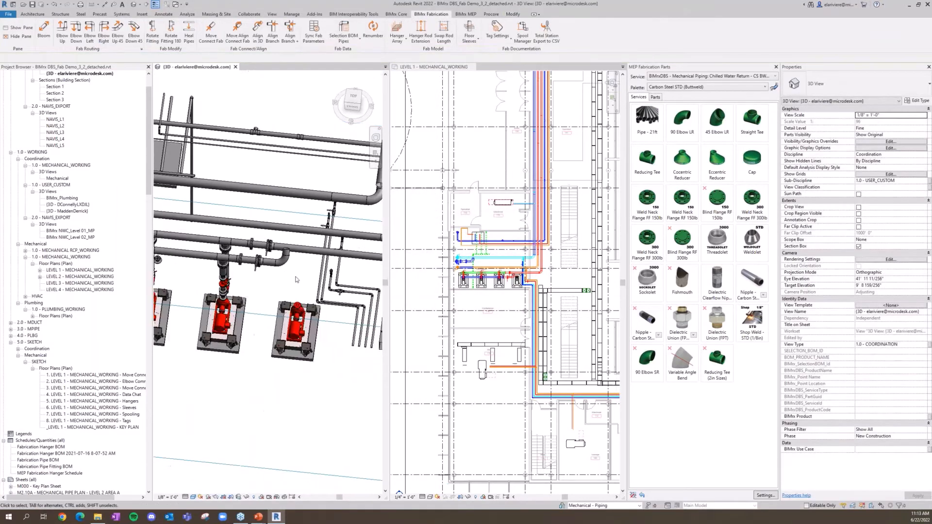
middle_click_drag(297, 281, 260, 266, "shift")
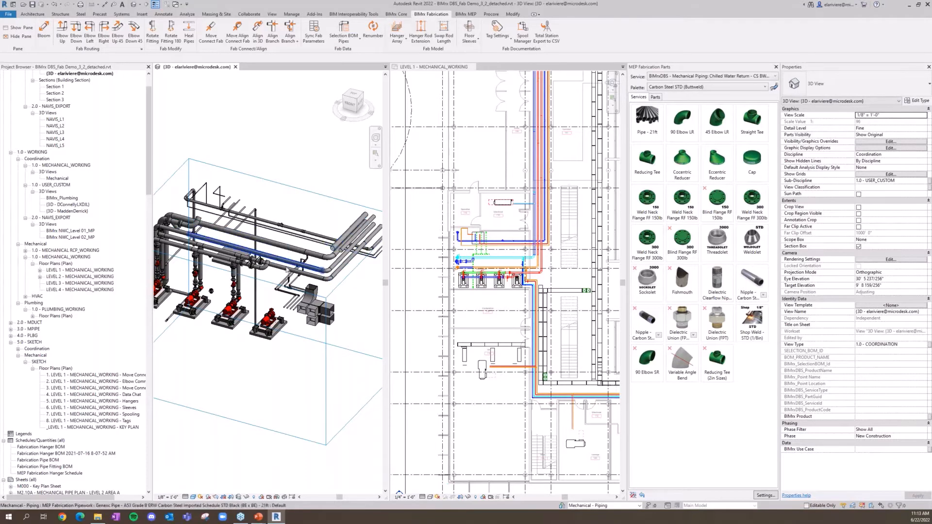
scroll(182, 208, "down", 1)
middle_click_drag(182, 209, 207, 220)
scroll(321, 253, "up", 3)
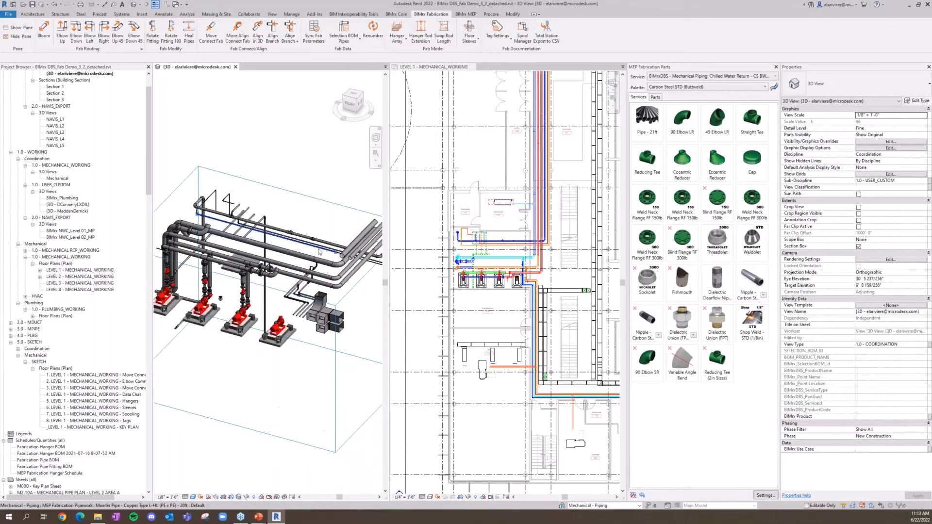
middle_click_drag(320, 253, 328, 272)
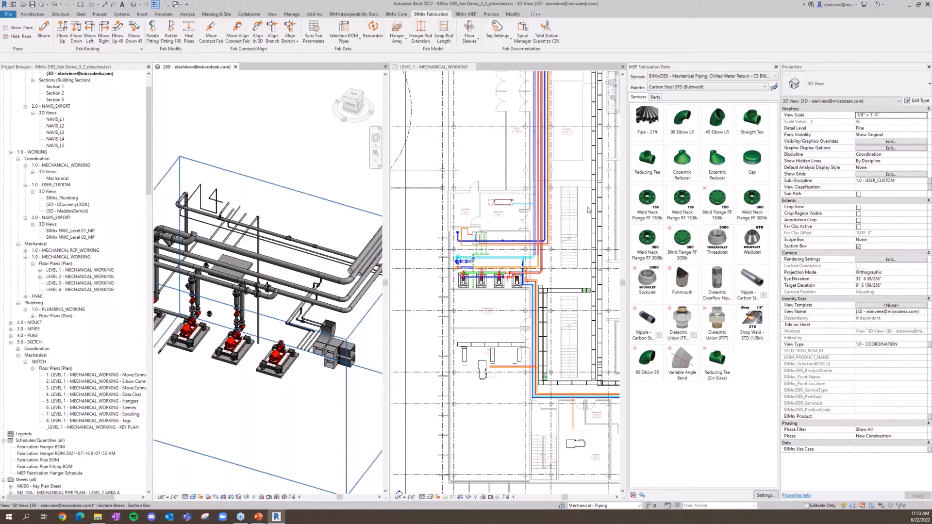
left_click(272, 32)
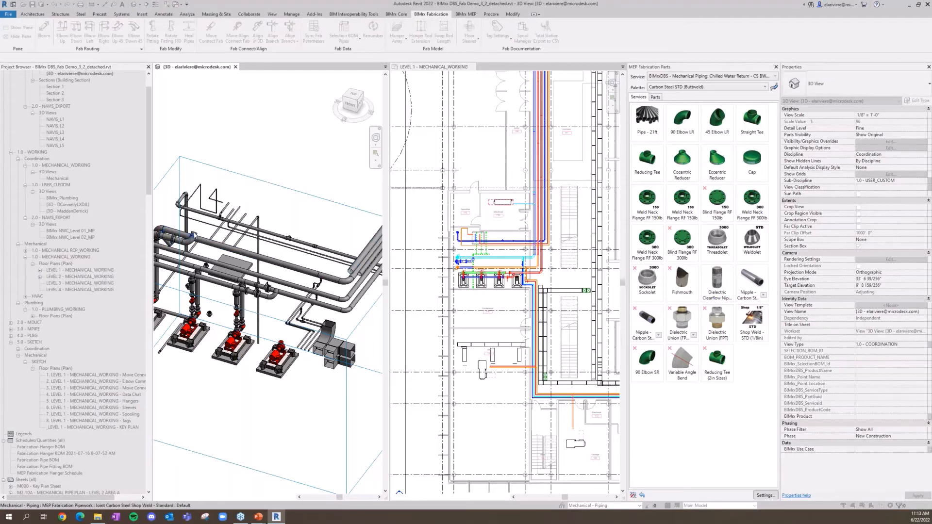
left_click(291, 306)
key("Escape")
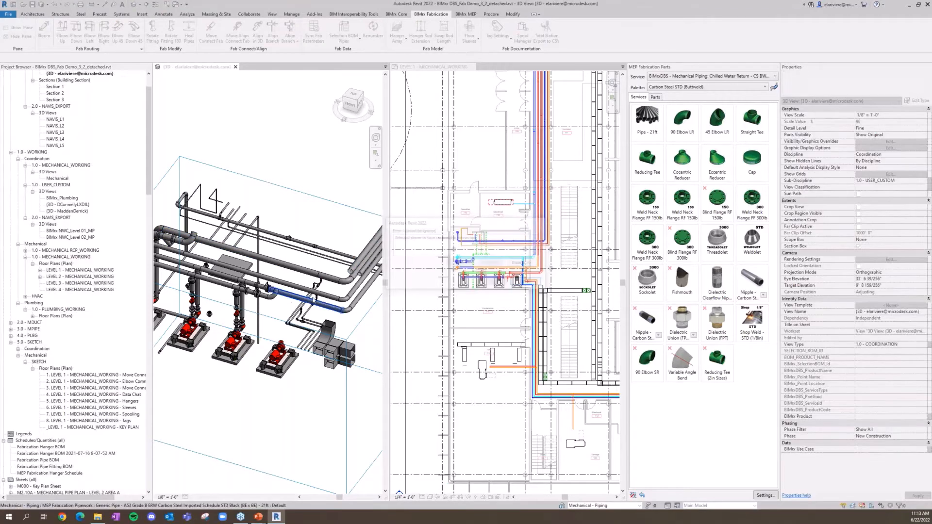
Align the first rotated elbow's branch with its matching open-ended perpendicular pipe.
left_click(274, 34)
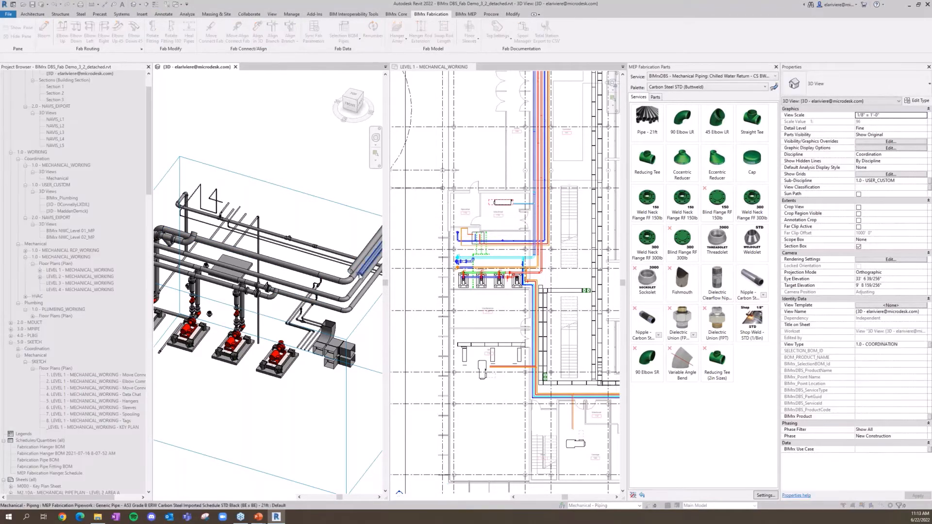
scroll(352, 271, "up", 6)
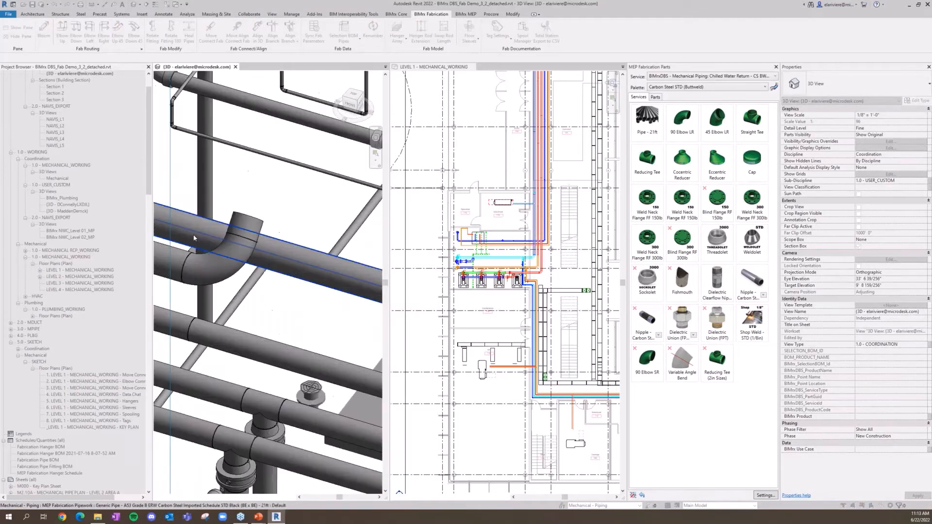
key("Escape")
Connect the aligned elbow's short pipe stub to the open end of the matching perpendicular pipe.
scroll(243, 237, "down", 8)
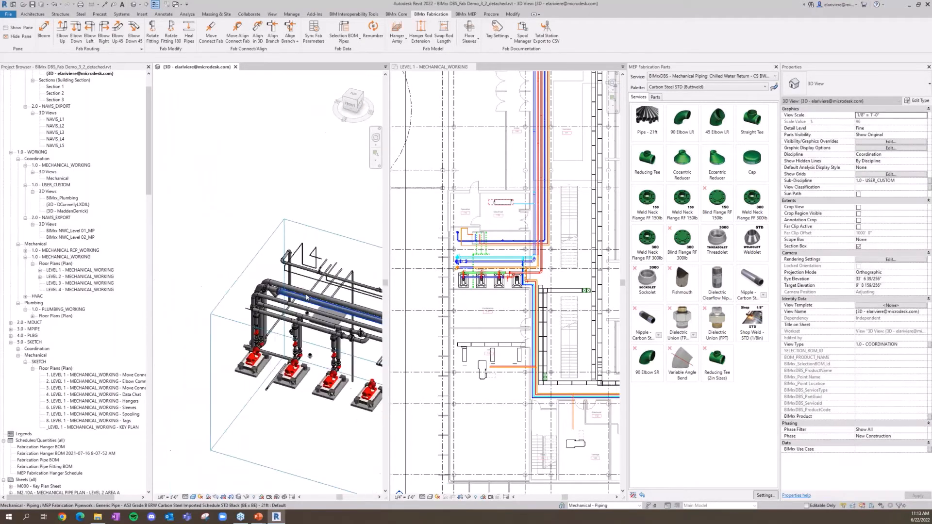
middle_click_drag(234, 235, 278, 237)
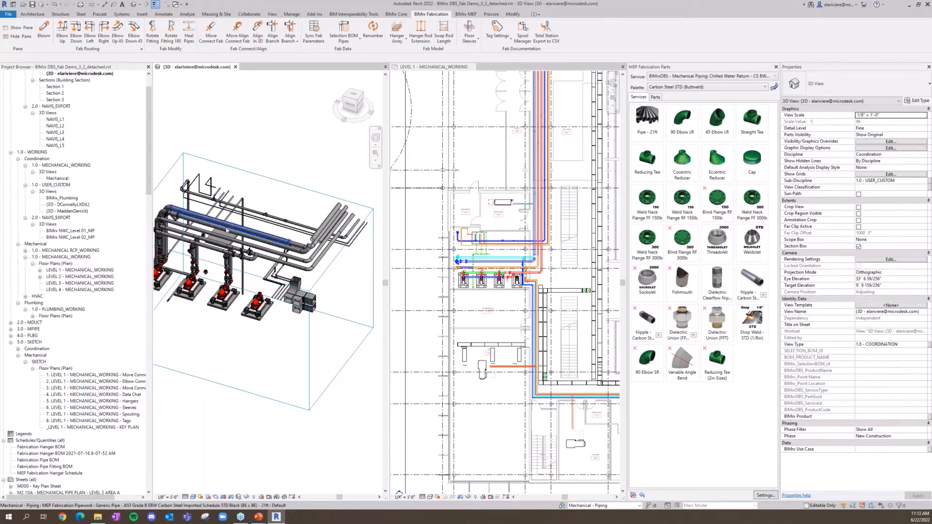
scroll(313, 249, "up", 4)
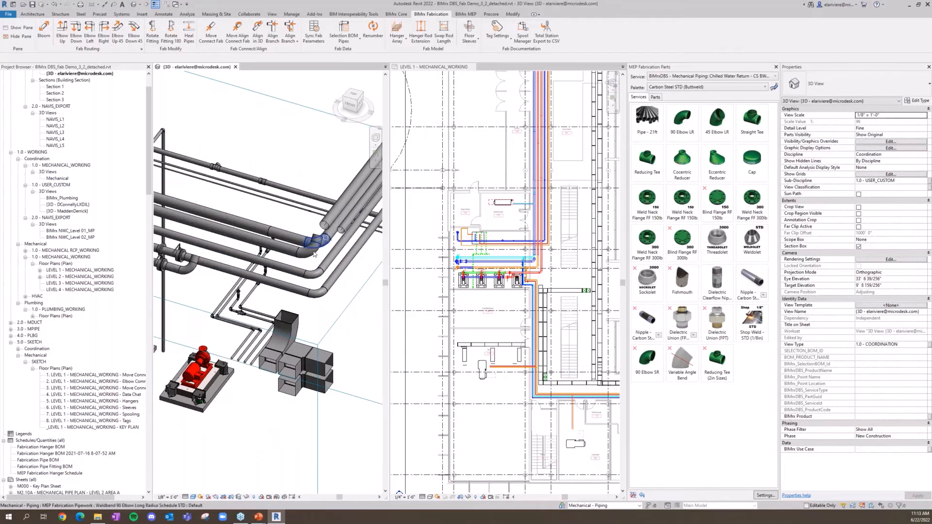
scroll(316, 253, "up", 2)
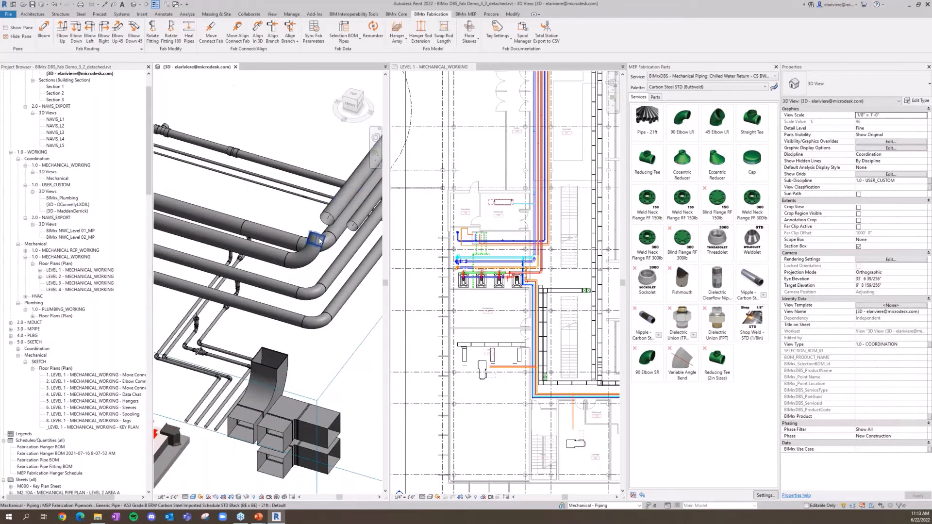
left_click(334, 218)
key("Escape")
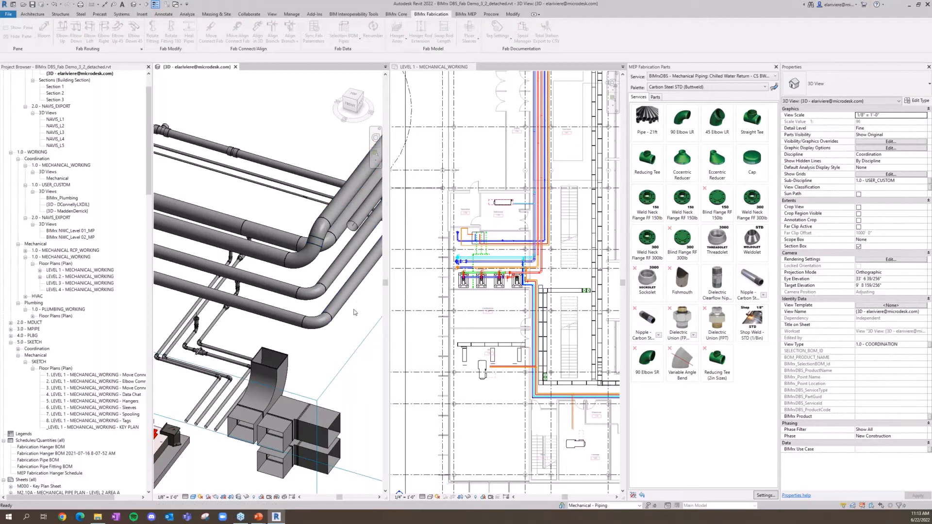
Align the branch of the rotated elbow on the lower flanged pipe with the remaining open-ended perpendicular pipe.
scroll(321, 248, "down", 4)
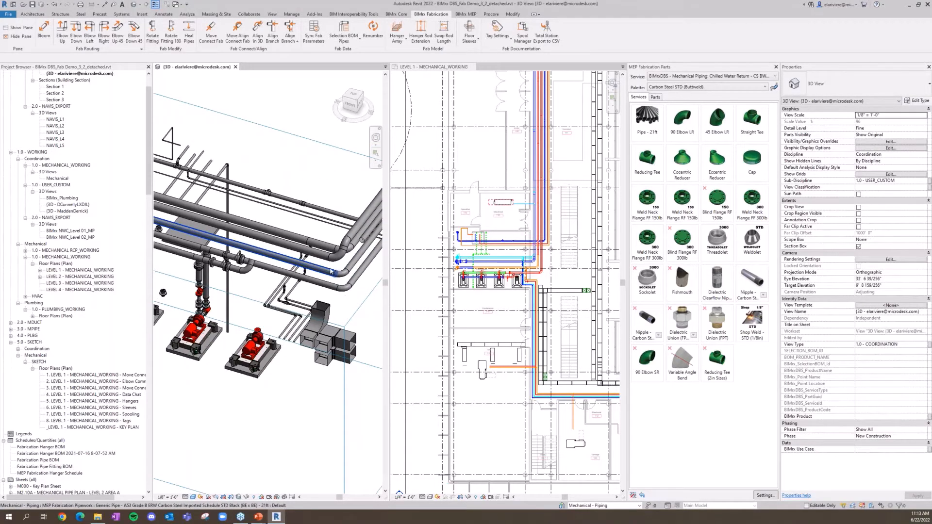
scroll(275, 270, "up", 4)
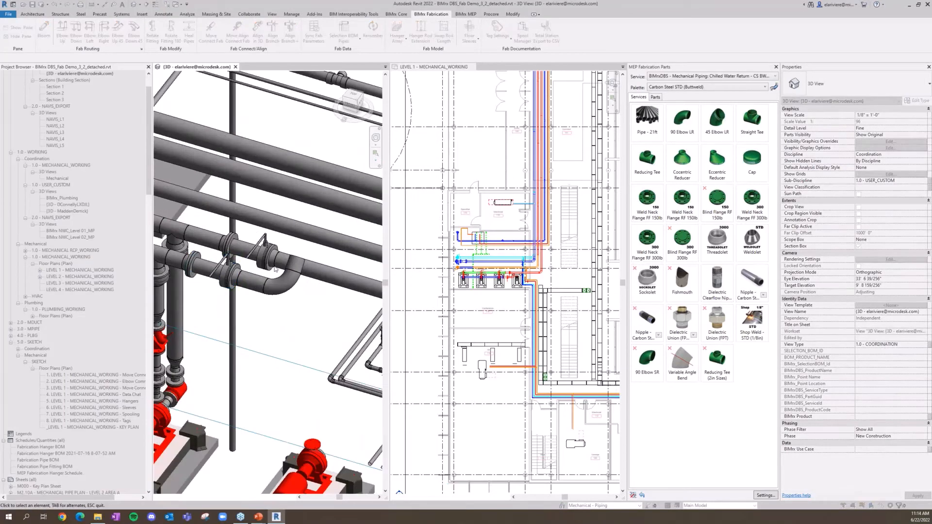
scroll(290, 291, "down", 3)
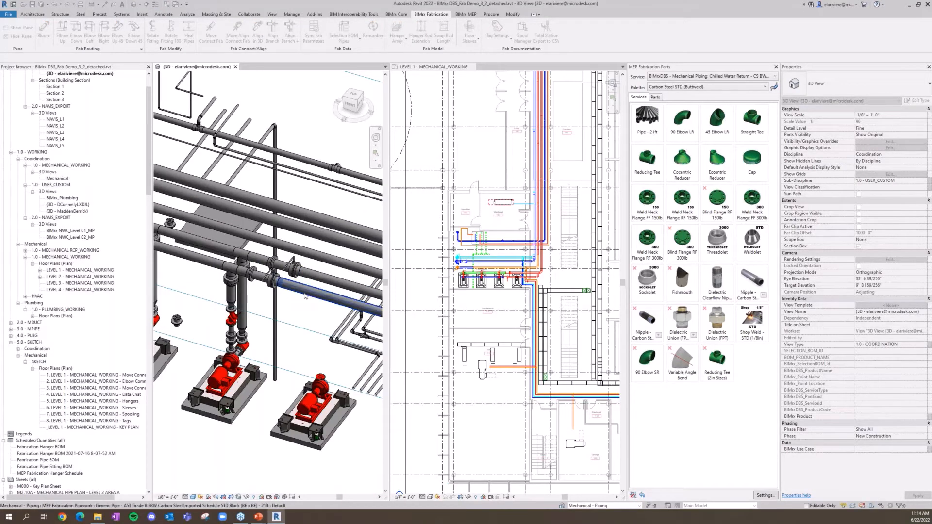
scroll(305, 295, "down", 2)
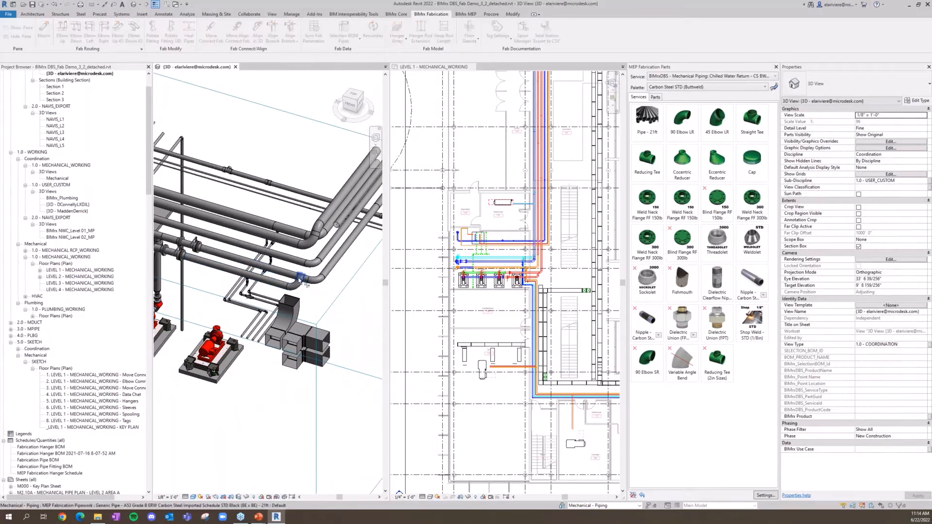
Trim the second rotated elbow's branch and the remaining open-ended perpendicular pipe together into a connection.
key("t")
key("r")
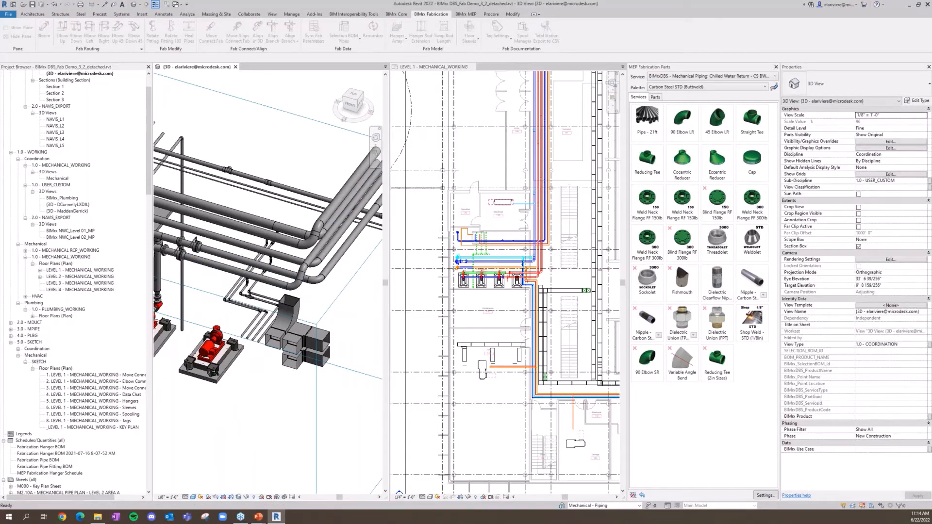
scroll(297, 282, "down", 3)
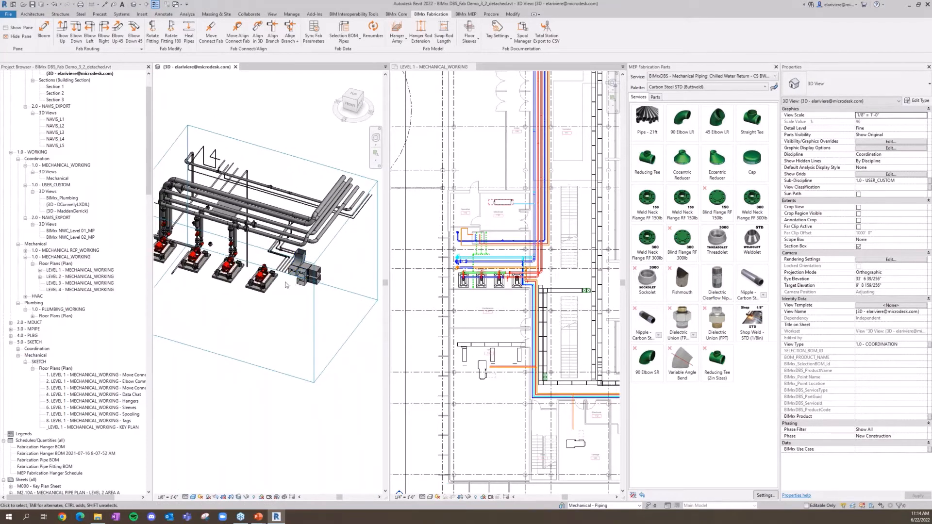
Examine the slopes and elevations of the parallel PVC branch pipes beside their perpendicular PVC main.
middle_click_drag(285, 285, 442, 262, "shift")
scroll(215, 211, "up", 3)
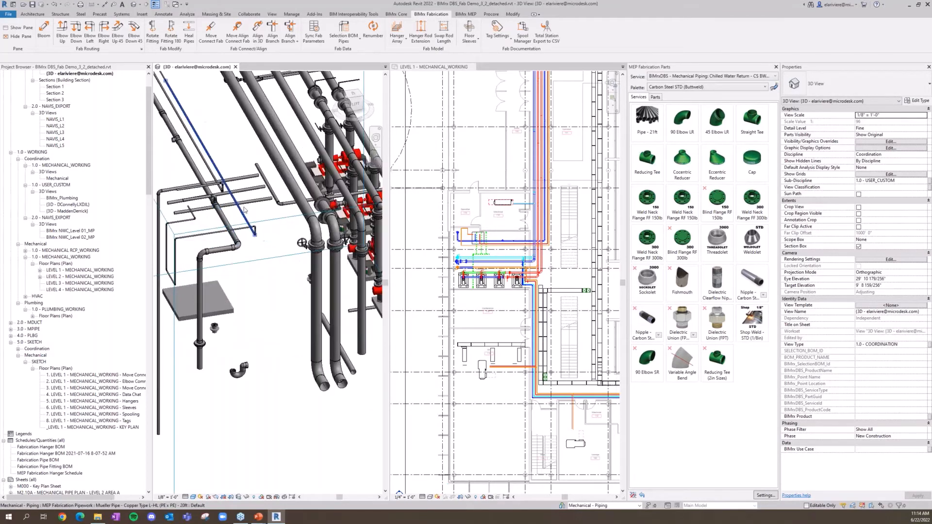
scroll(244, 210, "up", 5)
left_click(243, 219)
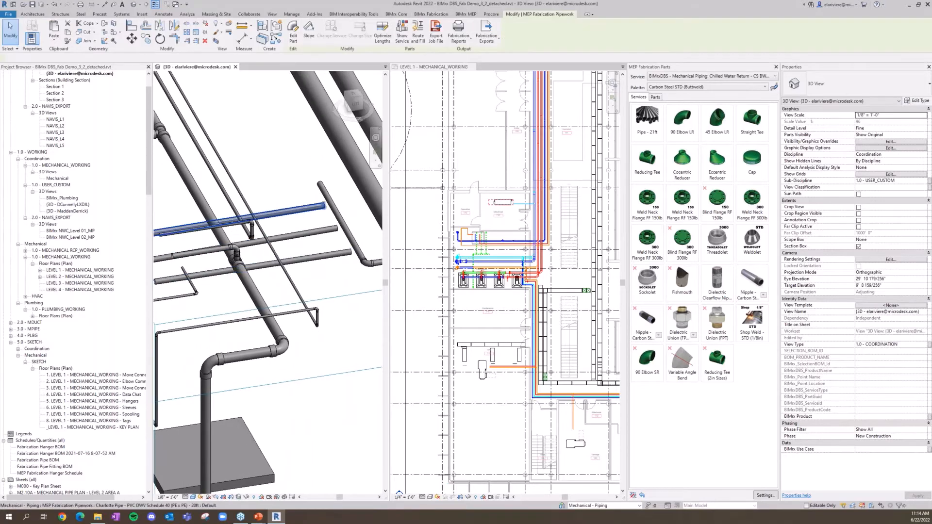
left_click(244, 243)
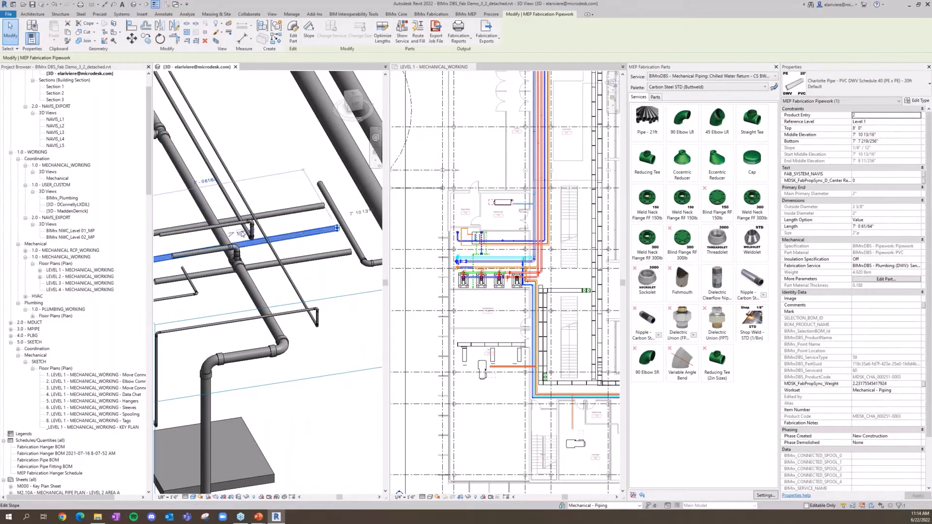
left_click(313, 259)
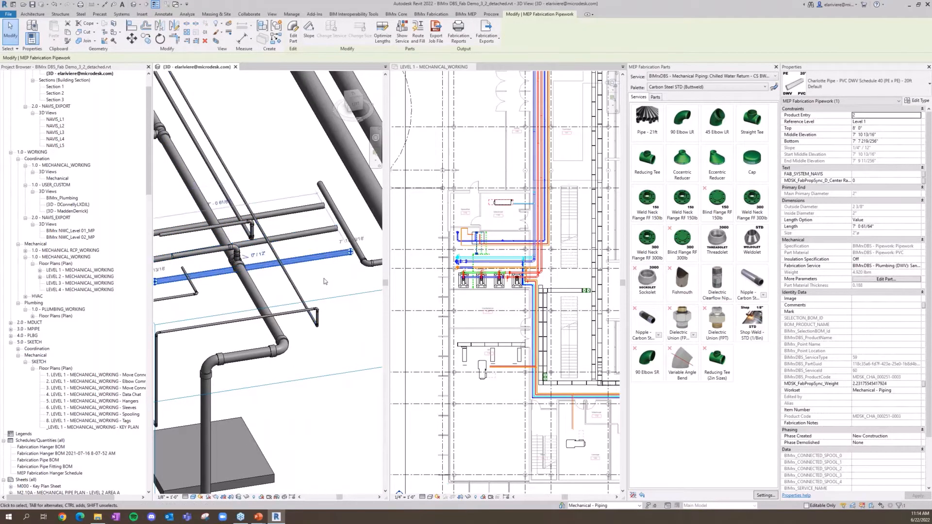
key("Escape")
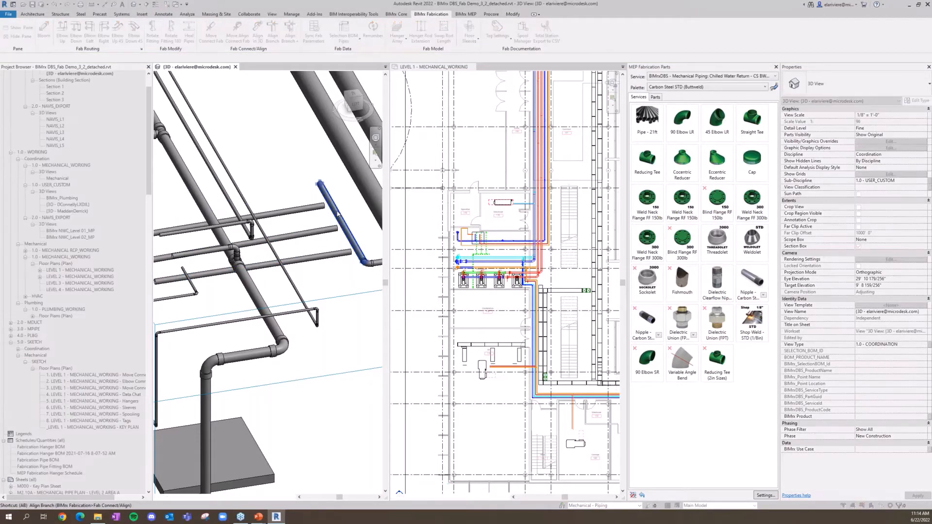
Align the first two PVC branch pipes to the perpendicular PVC main with Align Branch and select the first branch.
left_click(310, 212)
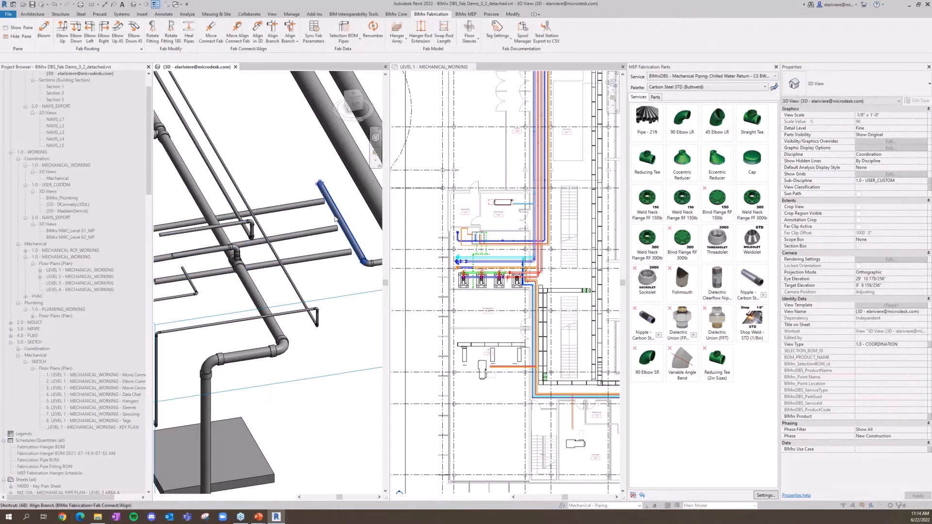
left_click(268, 232)
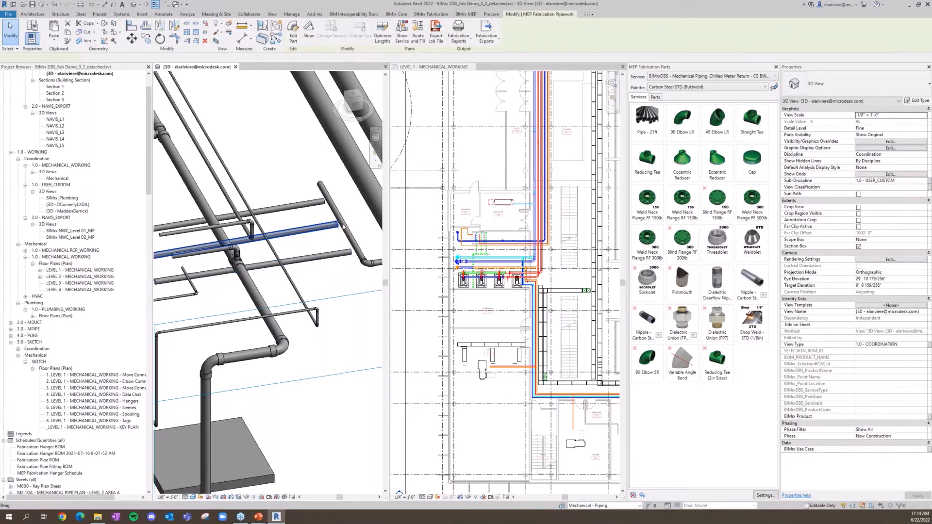
left_click(263, 214)
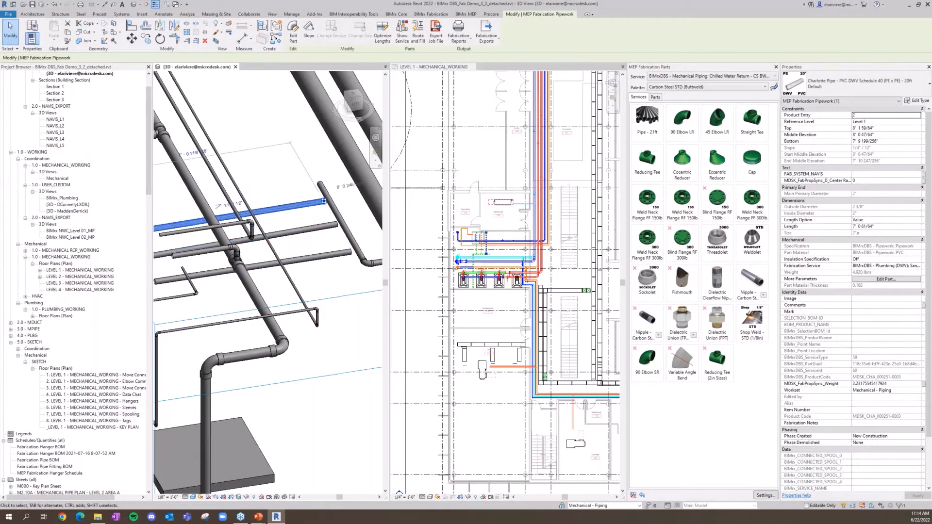
Extend the first two aligned PVC branches to the perpendicular main so tees join them.
left_click(329, 287)
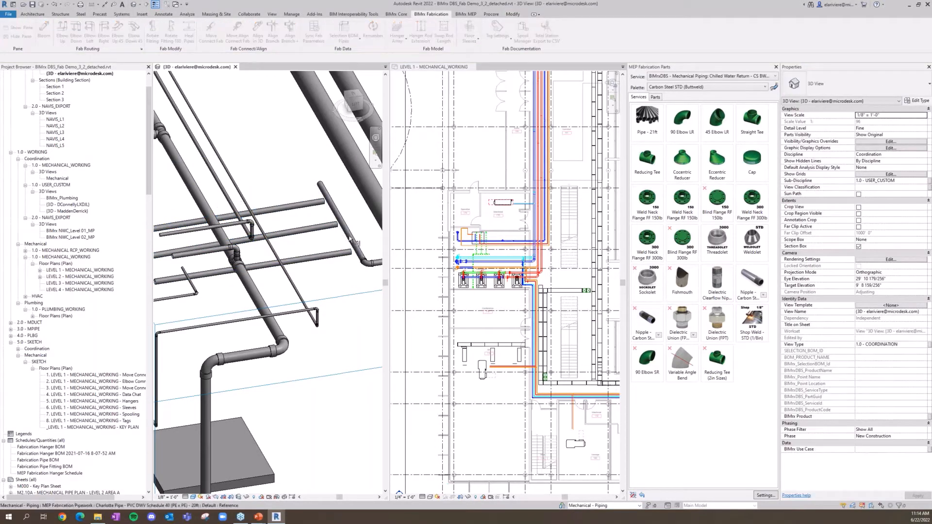
left_click(306, 205)
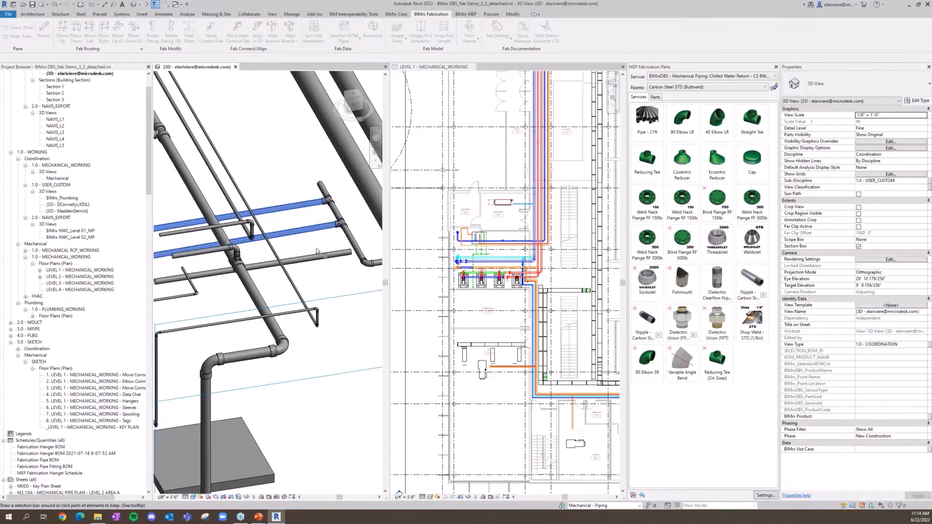
key("Escape")
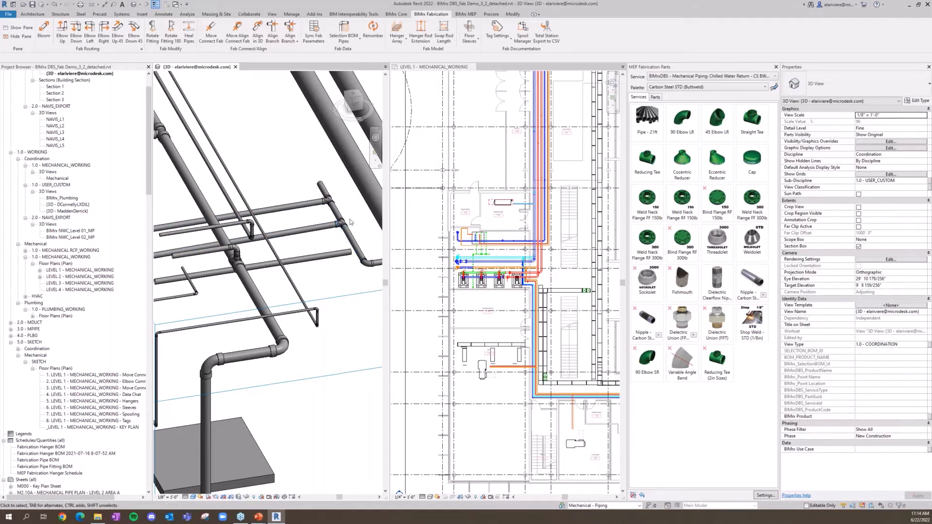
Align and connect the third, still flat PVC branch to the perpendicular main with Align Branch+.
scroll(344, 277, "down", 2)
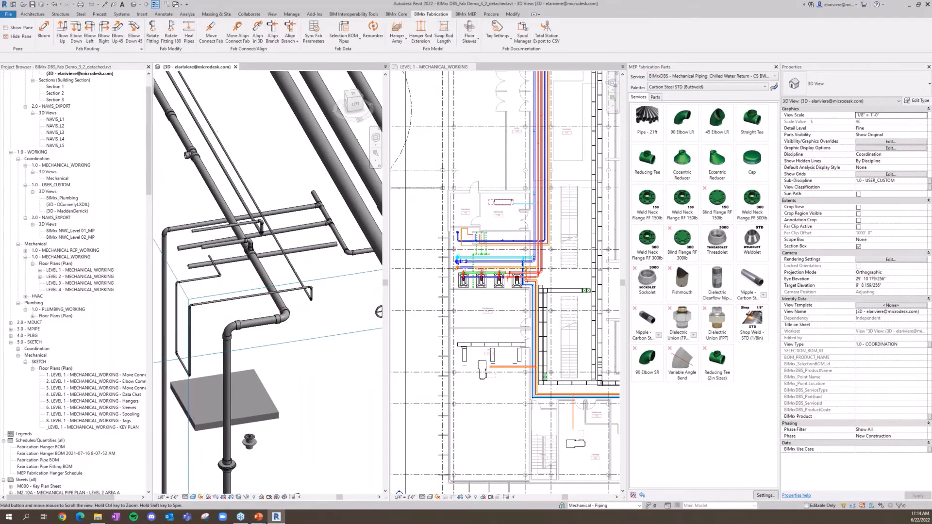
left_click(264, 251)
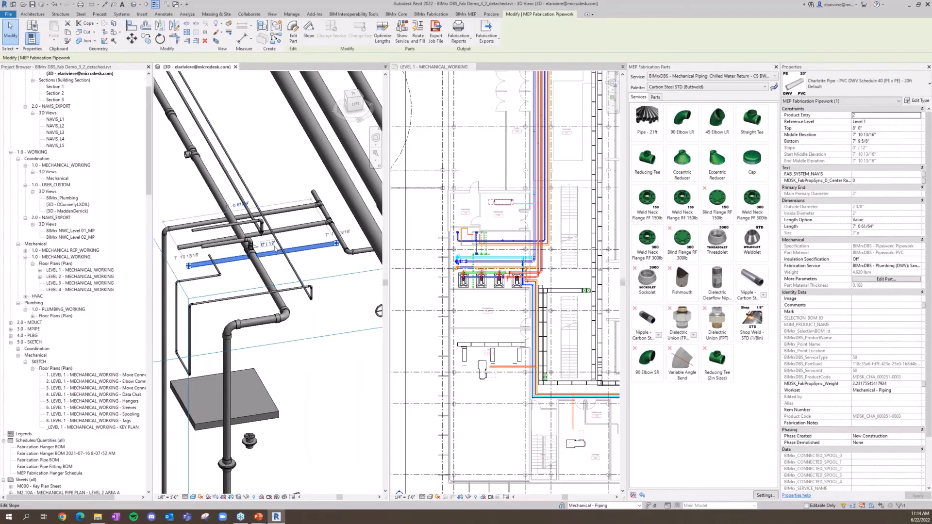
left_click(323, 262)
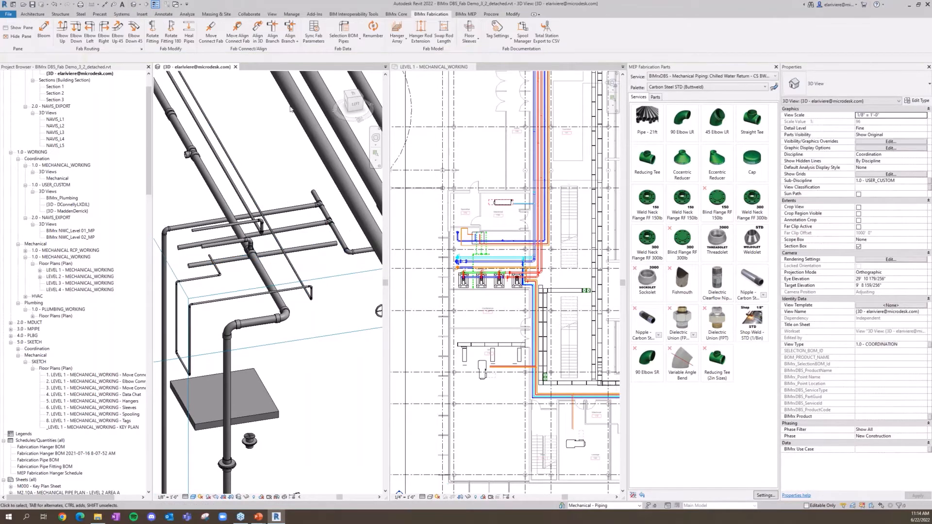
left_click(290, 34)
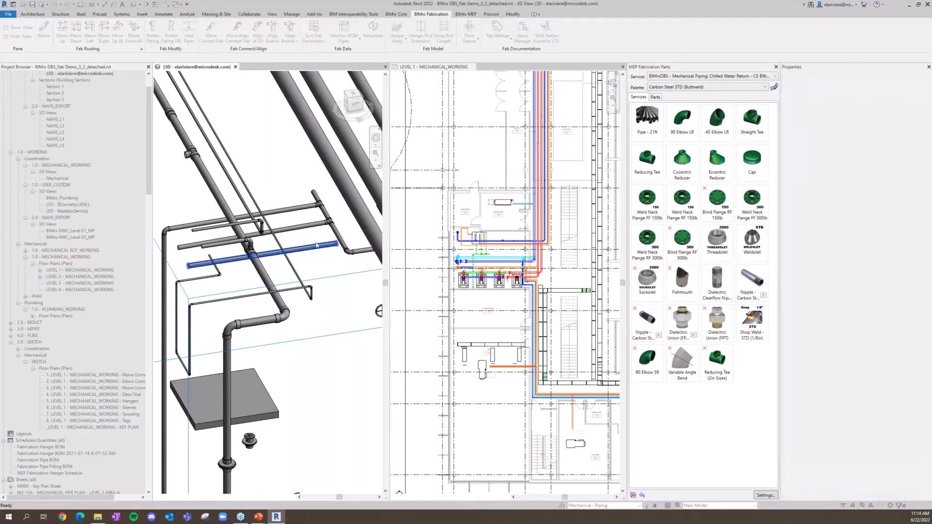
left_click(313, 251)
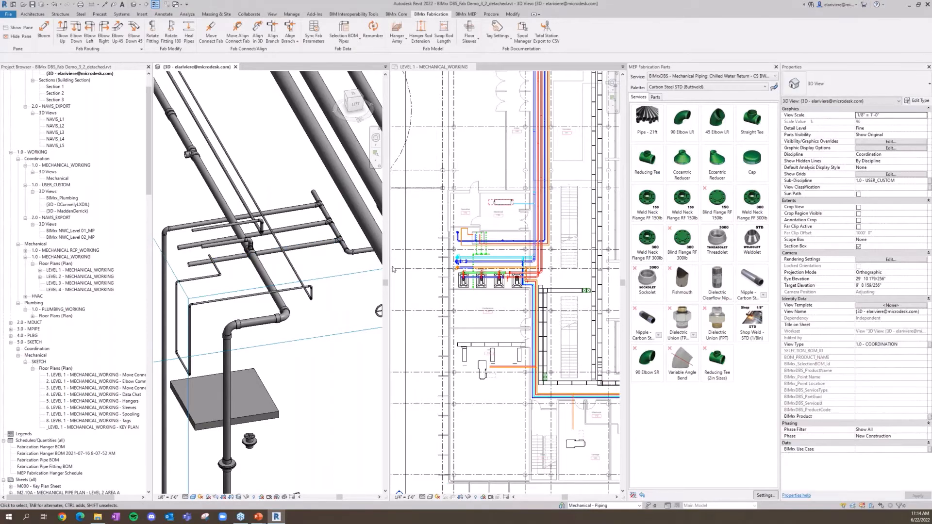
In the LEVEL 1 - MECHANICAL_WORKING plan, add Elbow Down fittings to the open ends of the three PVC branches.
left_click(492, 328)
scroll(488, 236, "up", 6)
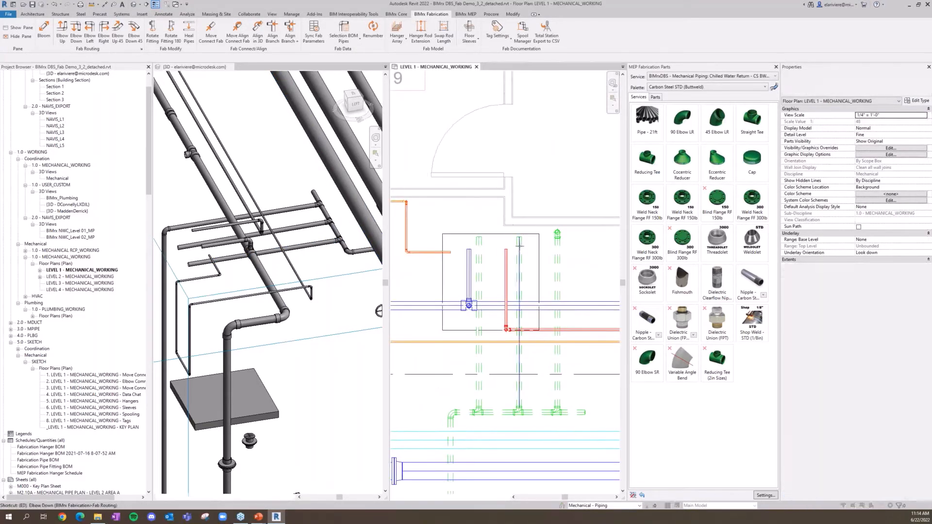
left_click(478, 245)
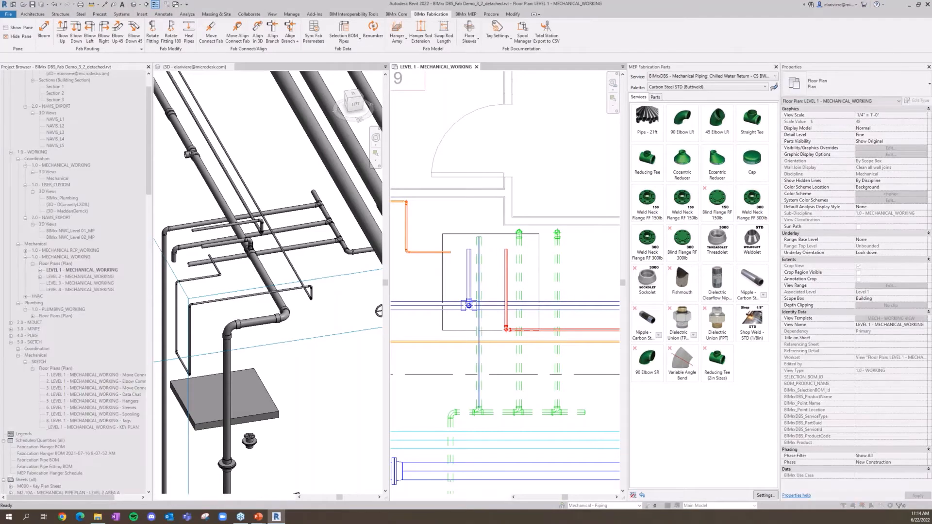
Move the end elbows of the second and third PVC branches about 5 7/16" into the adjacent wall in plan.
left_click_drag(493, 212, 570, 249)
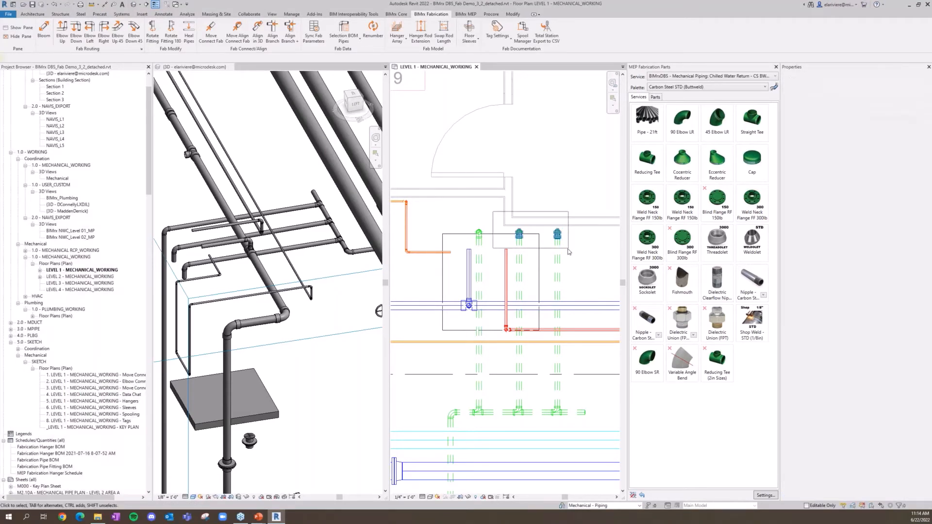
scroll(553, 233, "up", 3)
key("m")
key("v")
left_click(564, 234)
left_click(563, 221)
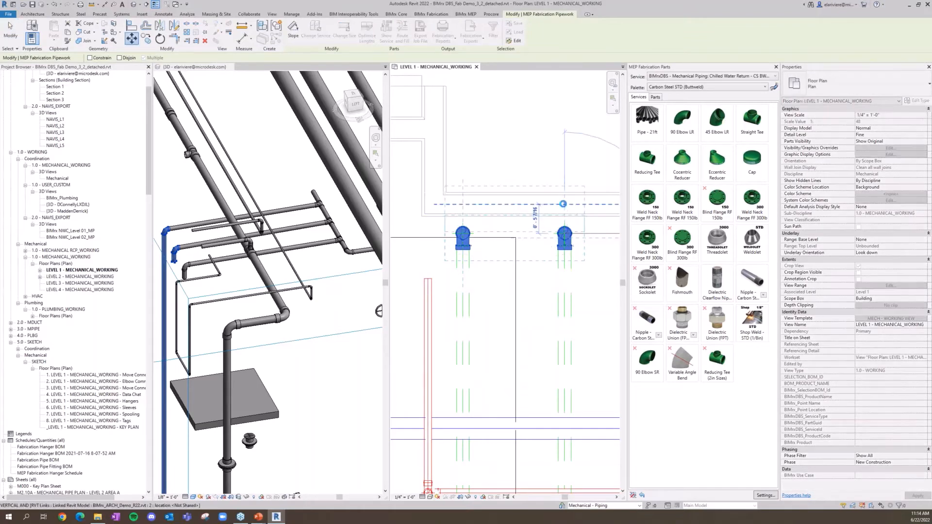
Move the end elbow of the remaining PVC branch about 1' 7 1/2" into the wall beyond it in plan.
scroll(495, 210, "down", 3)
left_click_drag(495, 209, 525, 247)
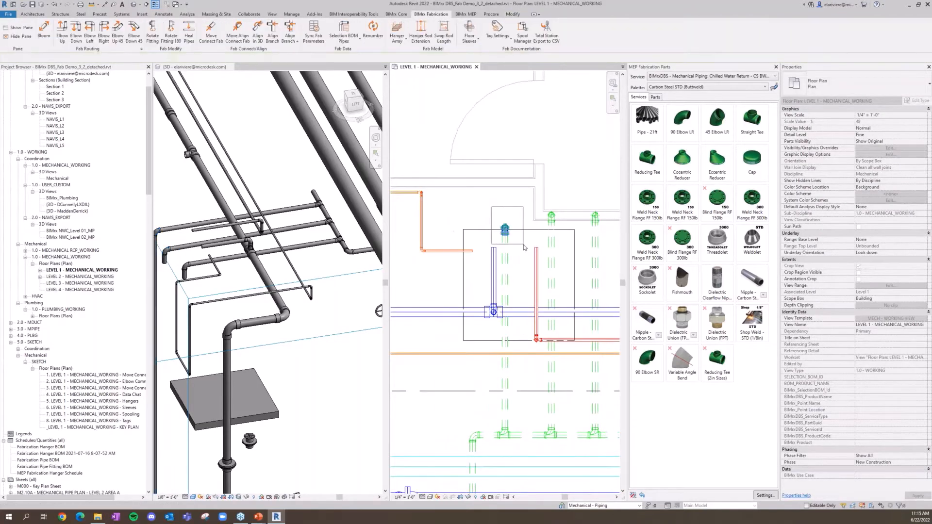
scroll(512, 233, "up", 3)
key("m")
key("v")
left_click(508, 231)
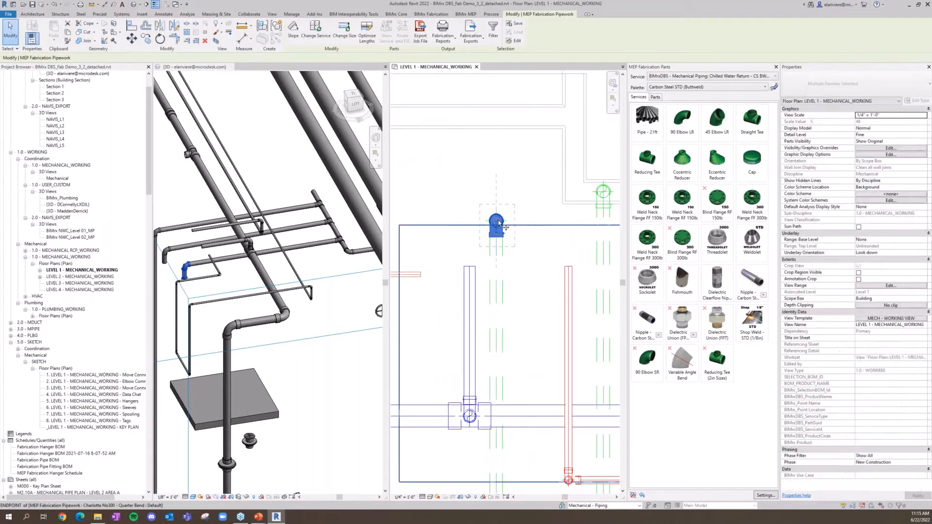
scroll(504, 219, "down", 2)
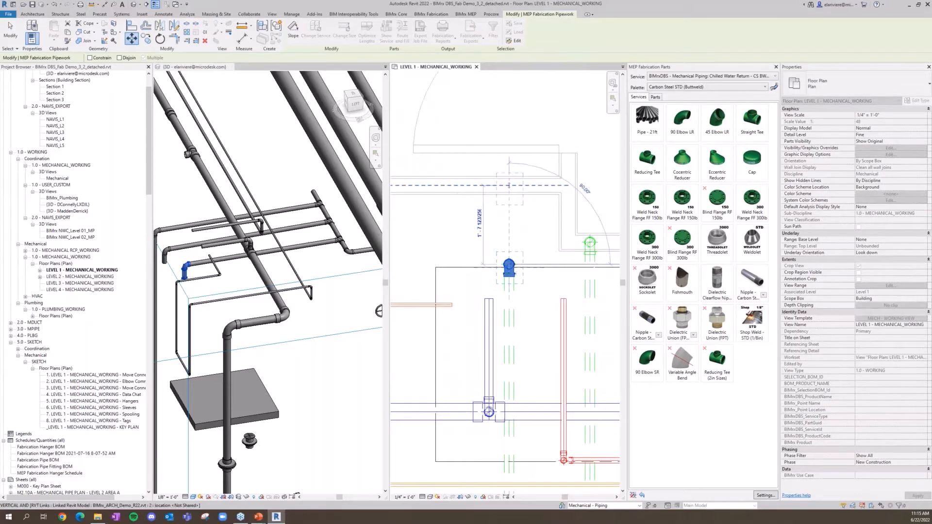
left_click(509, 185)
left_click(466, 226)
scroll(471, 204, "down", 3)
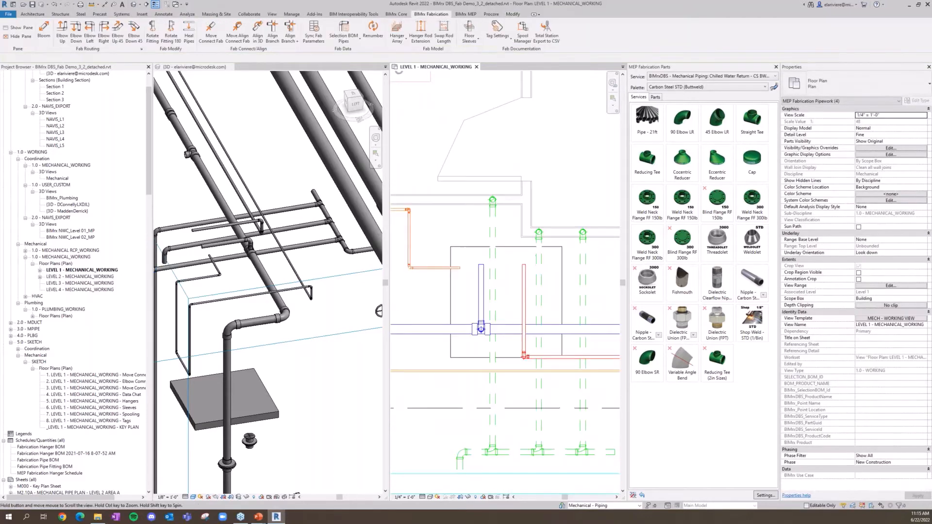
In the 3D view, copy the third pump's two risers with their valves and fittings, without the pump, to the unpiped neighbouring pump.
left_click(353, 280)
scroll(353, 280, "down", 5)
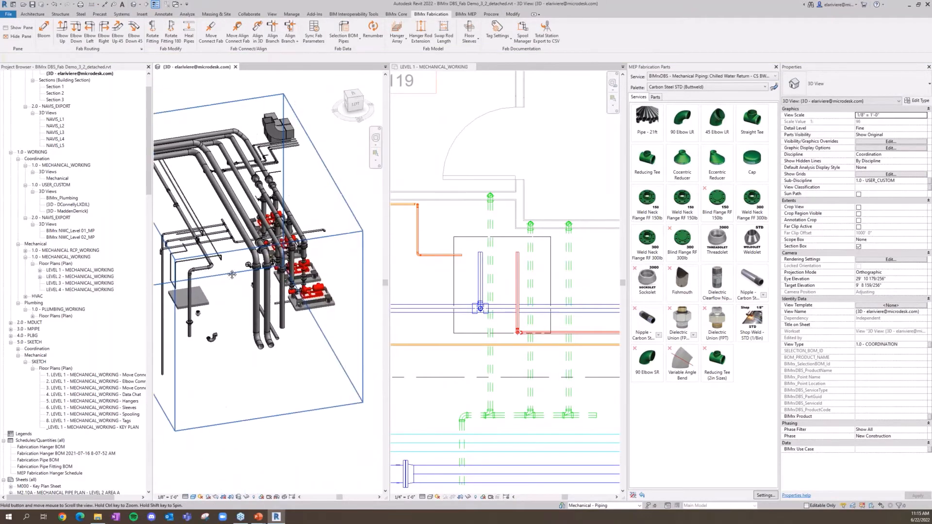
middle_click_drag(348, 286, 267, 215, "shift")
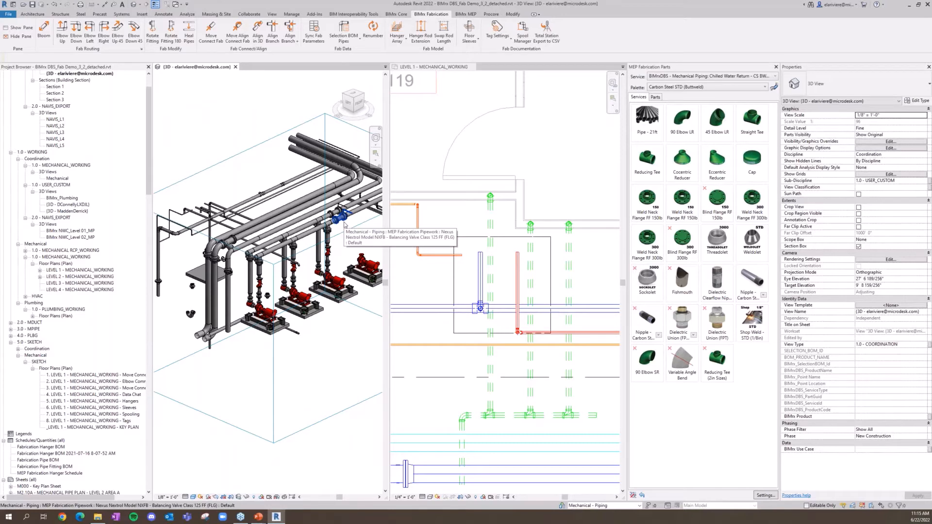
scroll(326, 237, "up", 5)
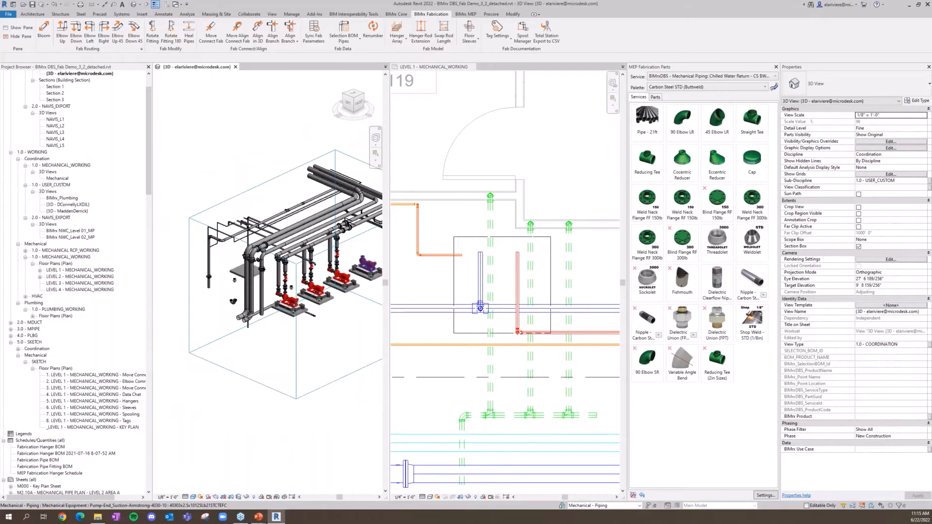
scroll(326, 237, "up", 5)
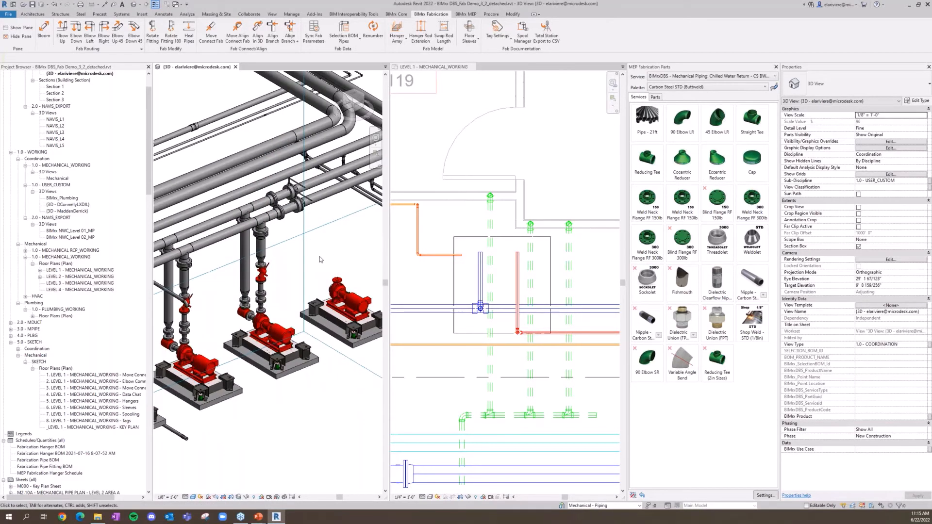
middle_click_drag(322, 243, 309, 270)
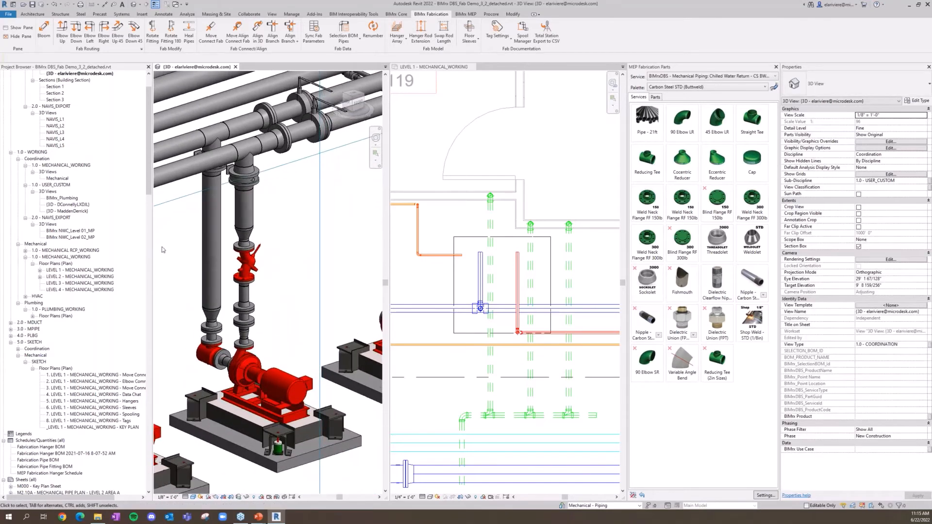
left_click_drag(206, 262, 319, 390)
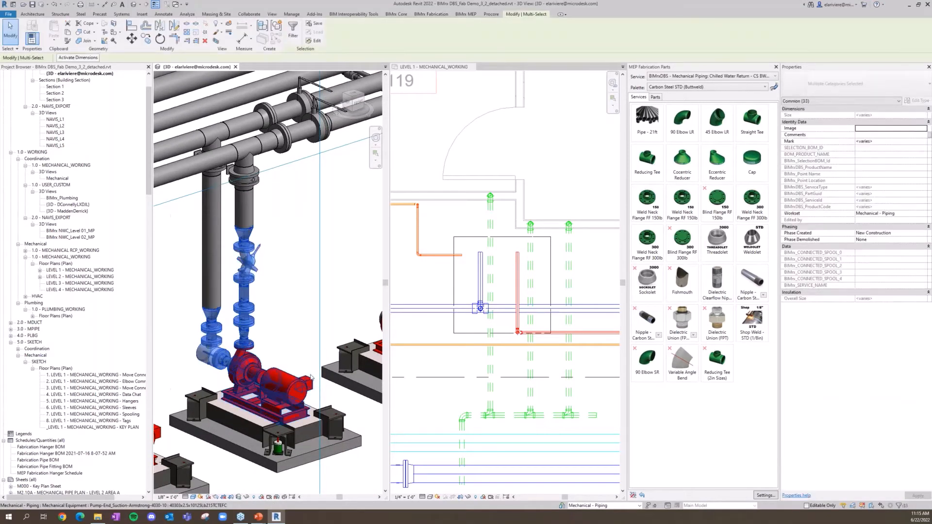
left_click(214, 263, "ctrl")
left_click(244, 216, "ctrl")
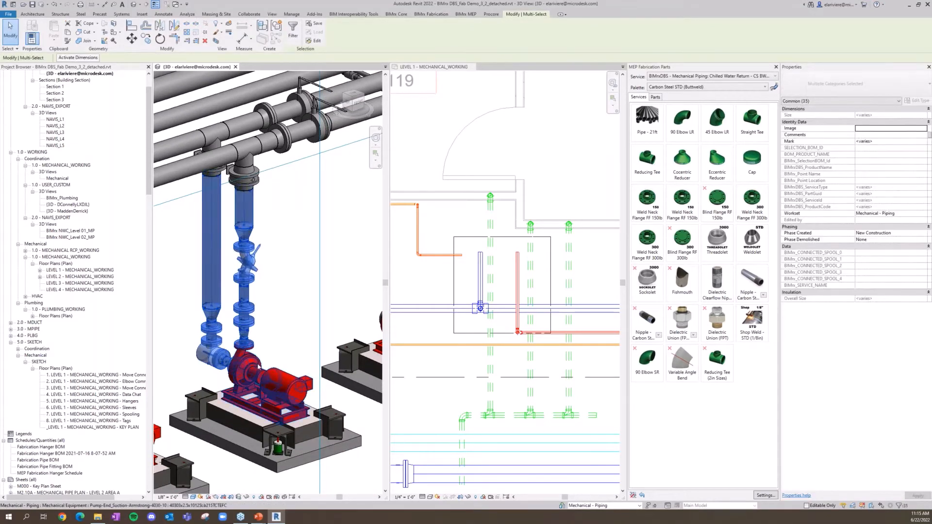
key("c")
key("o")
left_click(233, 361)
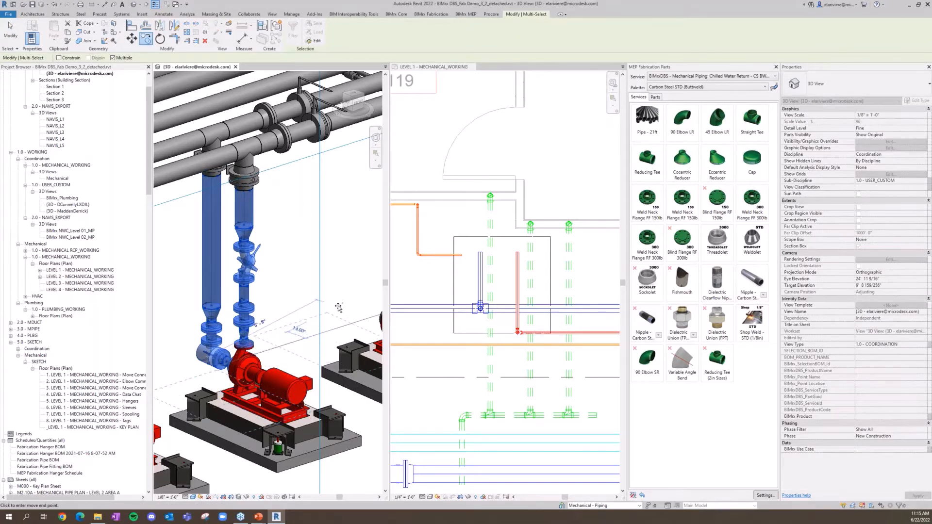
left_click(338, 314)
scroll(339, 314, "down", 1)
middle_click_drag(339, 315, 278, 307)
key("Escape")
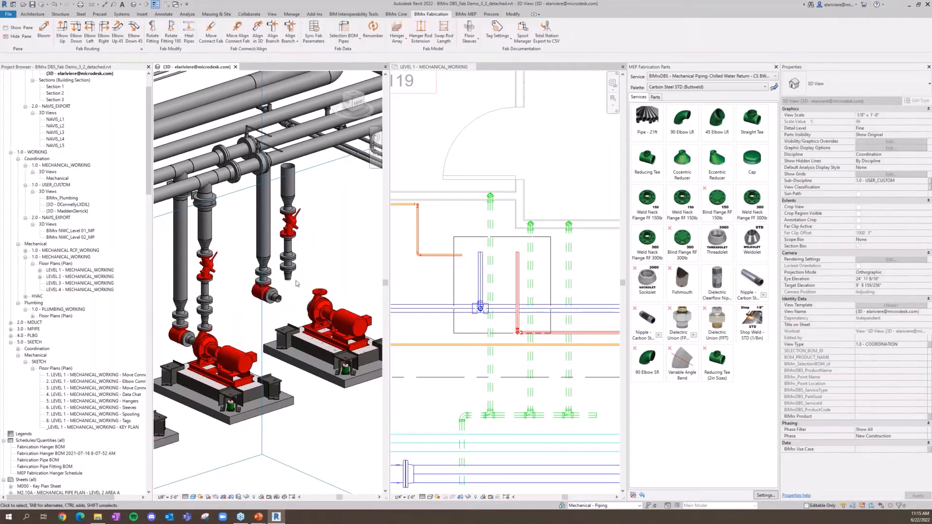
Bloom the unpiped pump in the 3D view to add pipe stubs at its discharge and suction connections.
scroll(282, 314, "up", 3)
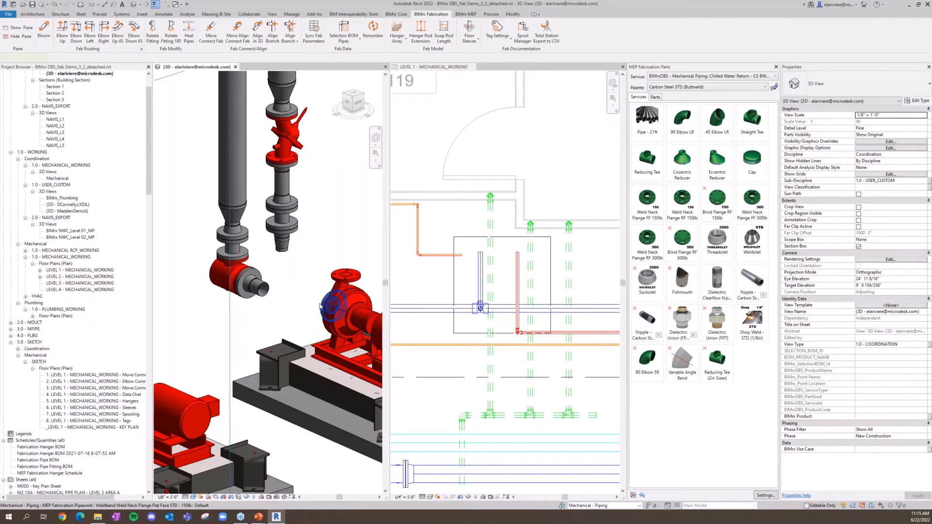
left_click(334, 306)
key("Escape")
scroll(301, 302, "down", 2)
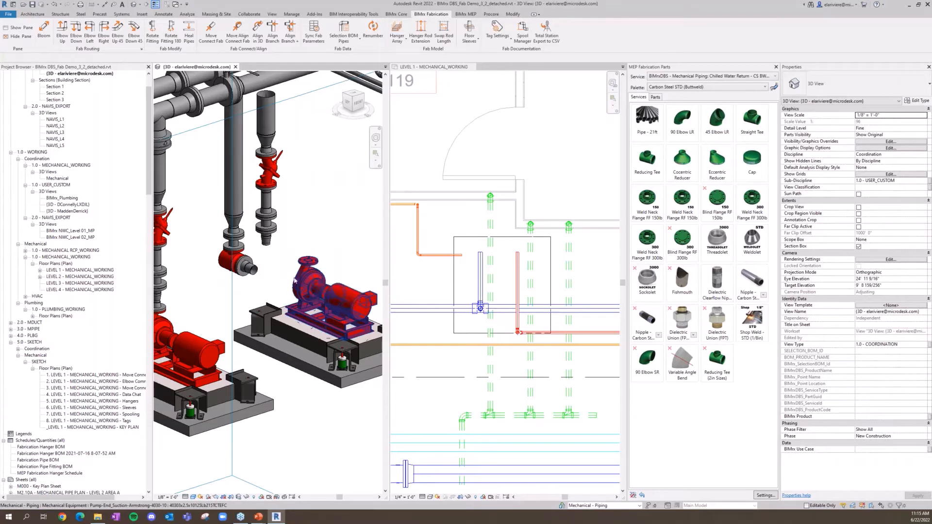
left_click(43, 30)
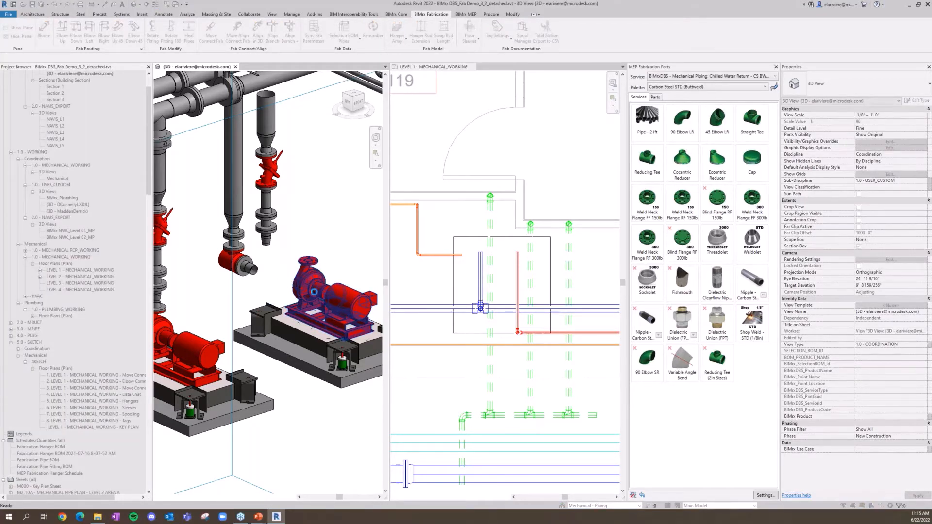
left_click(322, 294)
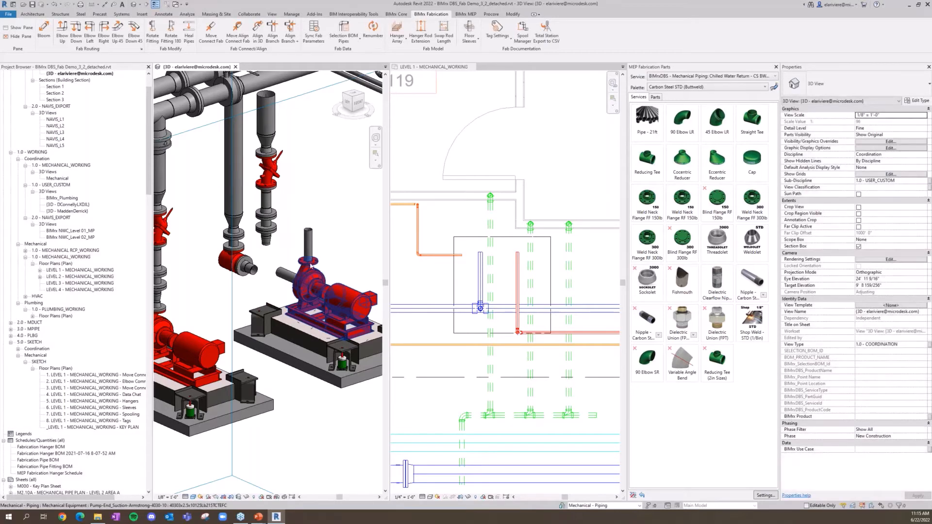
Delete the vertical and horizontal pipe stubs from the pump's discharge and suction connections.
scroll(348, 263, "up", 3)
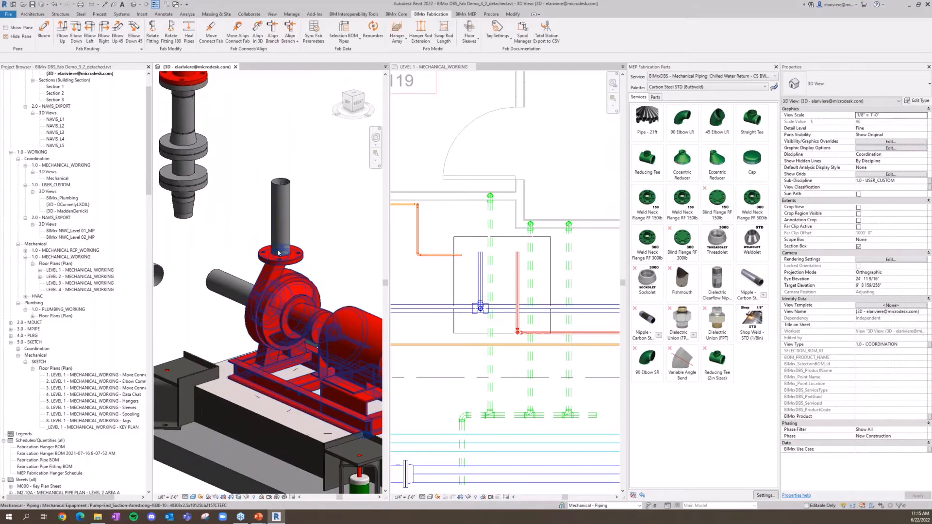
left_click(286, 238)
key("Delete")
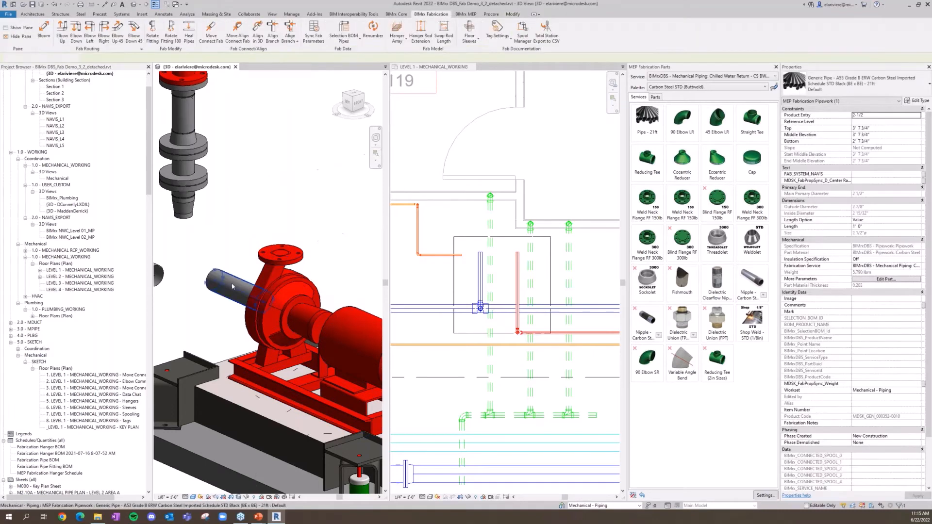
left_click(230, 285)
key("Delete")
Create similar Weldbend flat face weld neck flanges from the neighbouring pump's flange and place them on the unpiped pump's discharge and suction connections.
scroll(284, 225, "down", 3)
middle_click_drag(284, 225, 268, 236)
scroll(268, 236, "down", 4)
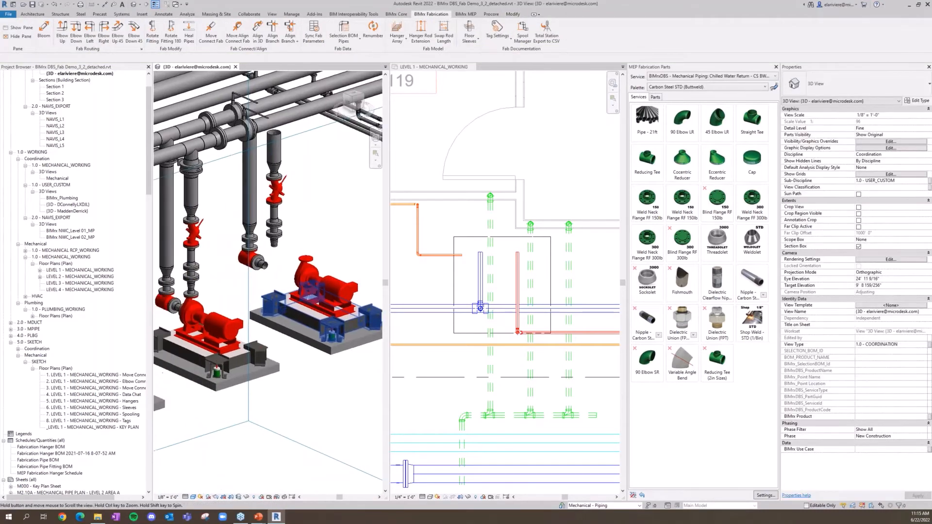
scroll(165, 285, "up", 5)
right_click(165, 285)
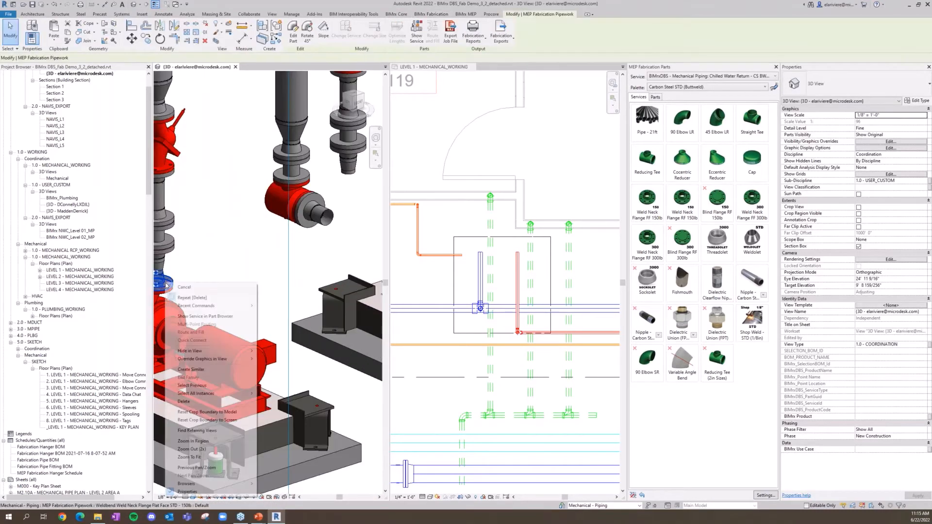
left_click(216, 370)
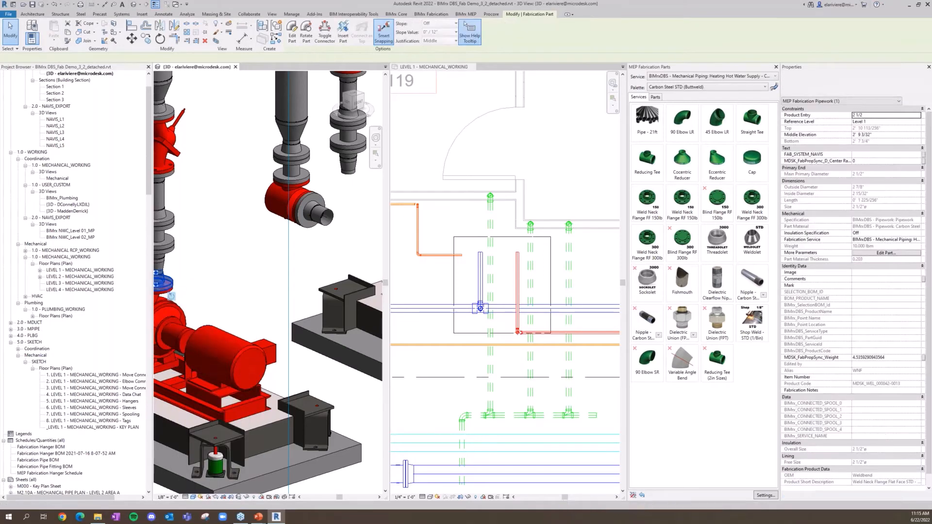
scroll(297, 305, "down", 3)
scroll(340, 310, "up", 1)
scroll(346, 309, "up", 2)
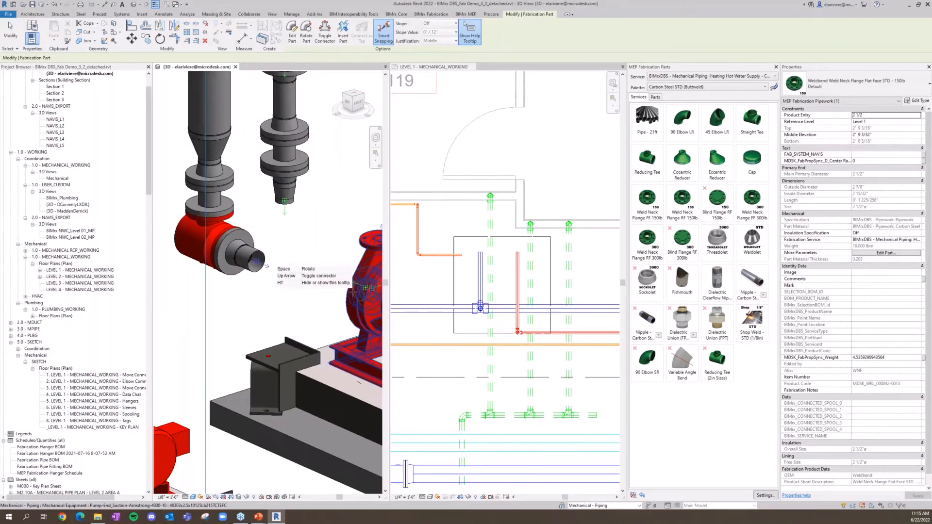
middle_click_drag(357, 304, 447, 293, "shift")
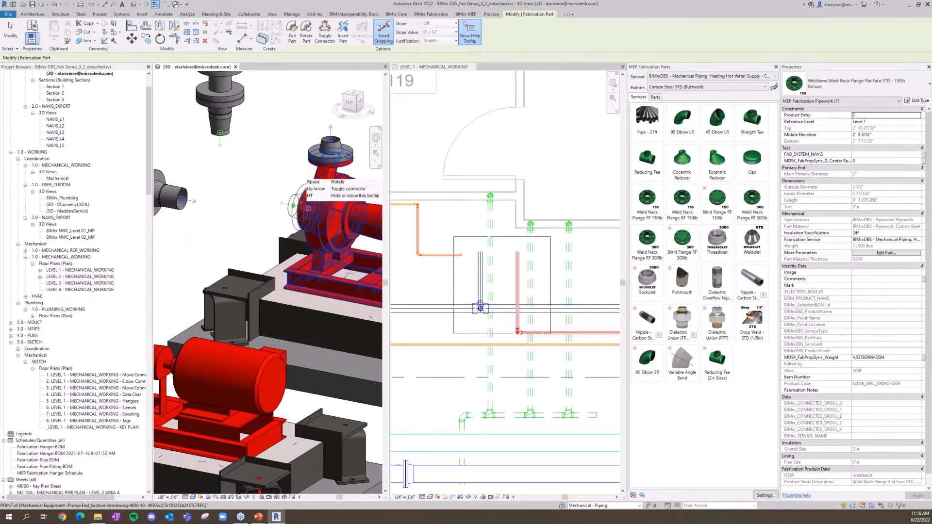
key("Escape")
scroll(242, 213, "down", 5)
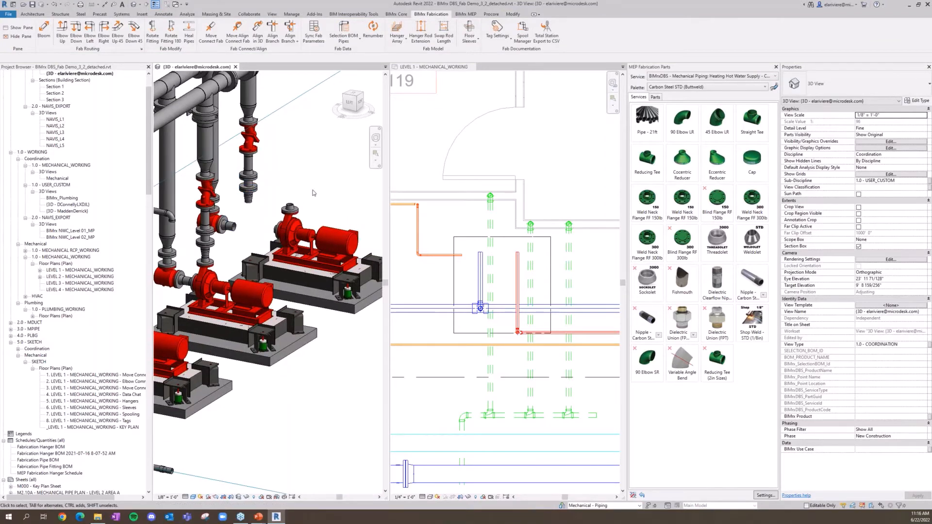
Move Connect the copied discharge riser's lower fittings, below the red valve, onto the pump's discharge flange.
middle_click_drag(313, 193, 321, 228, "shift")
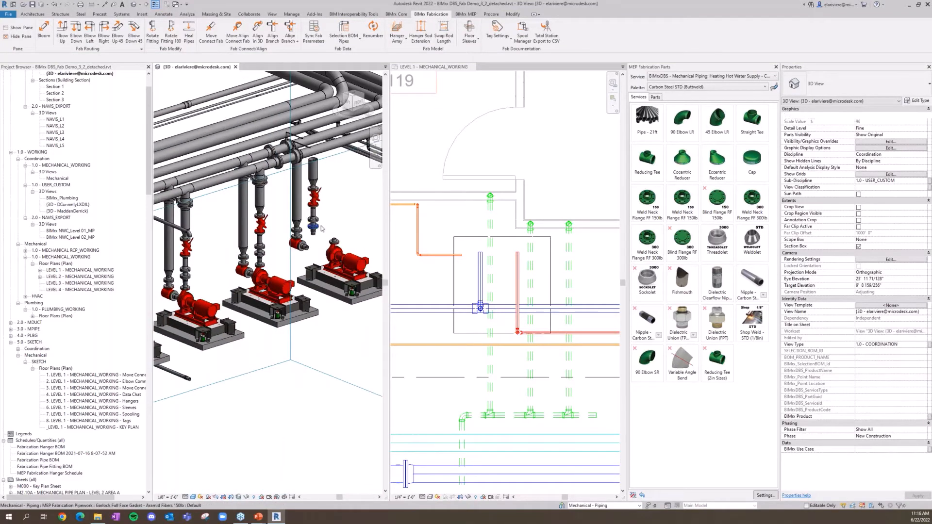
scroll(334, 228, "up", 4)
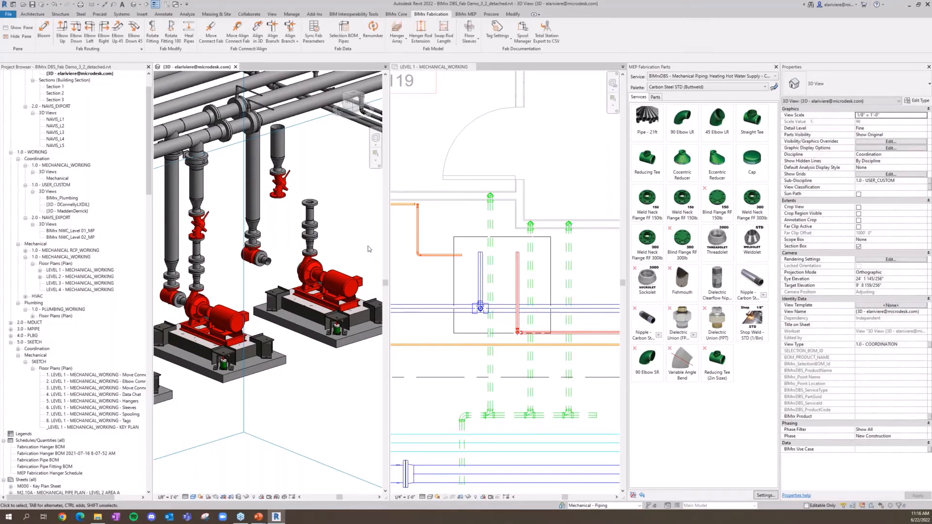
Try Move Connect between the hanging red valve and the fittings above the pump discharge, and undo the move.
key("m")
key("c")
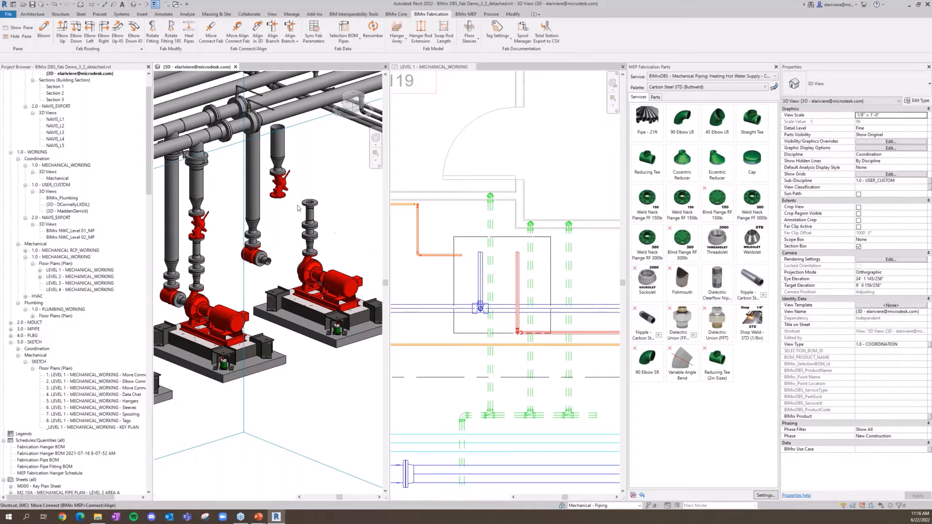
left_click(279, 193)
left_click(309, 203)
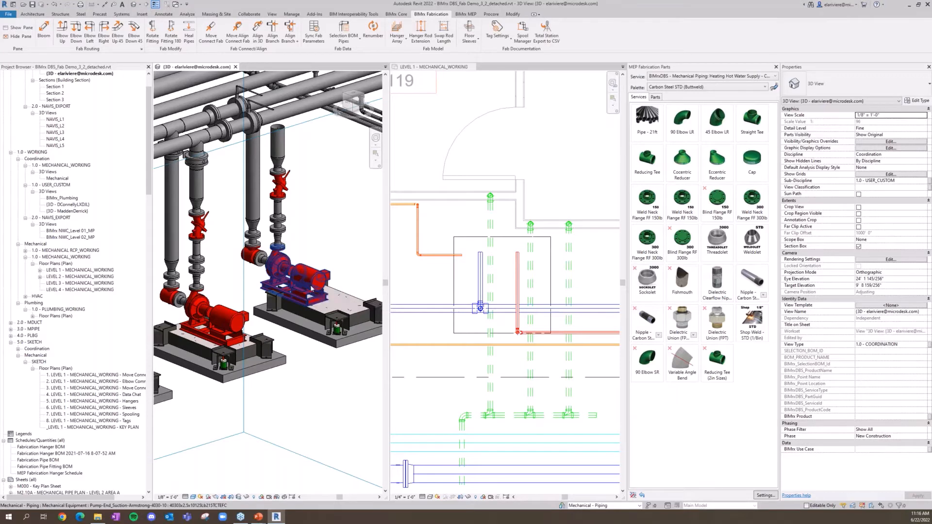
key("ctrl+z")
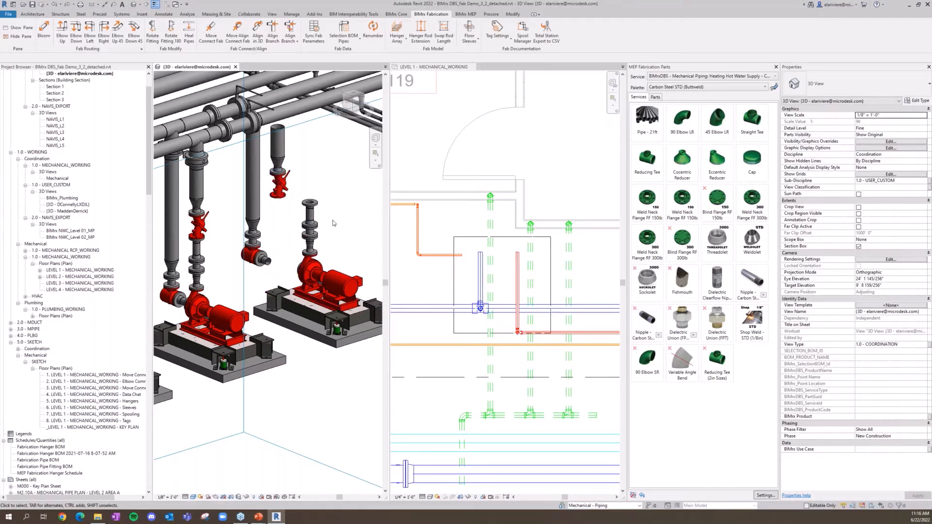
Move Connect the red valve with its upper riser onto the fittings standing on the pump's discharge.
key("c")
left_click(281, 194)
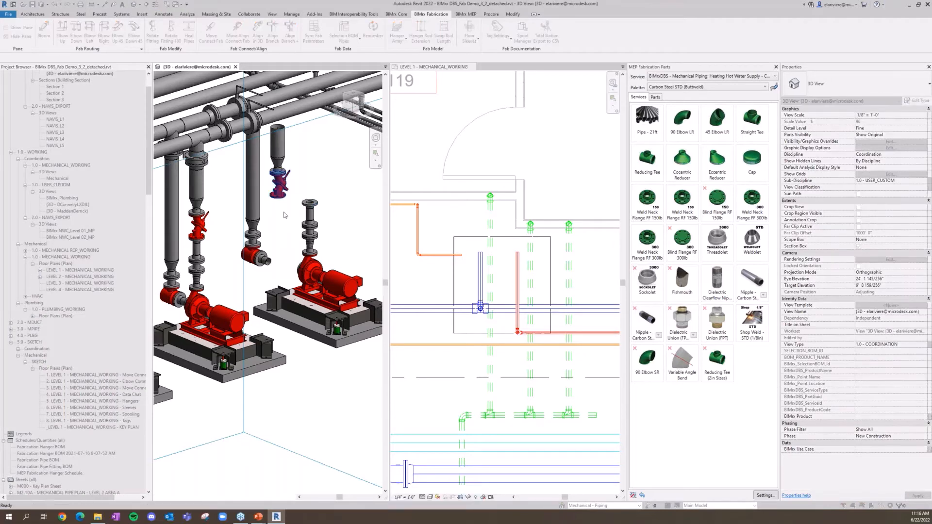
scroll(291, 227, "down", 1)
middle_click_drag(289, 231, 296, 275)
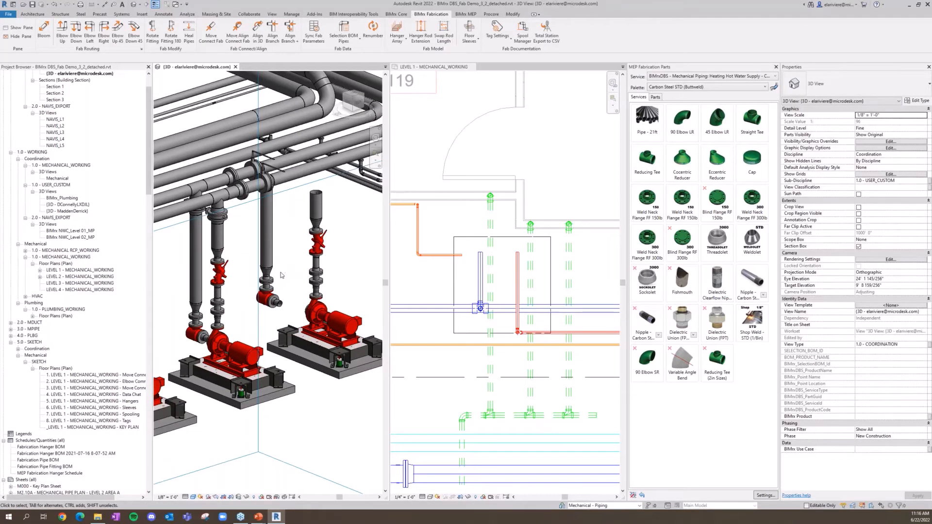
Move Connect the copied suction riser, by its open end pipe, onto the pump's suction flange.
scroll(280, 276, "up", 5)
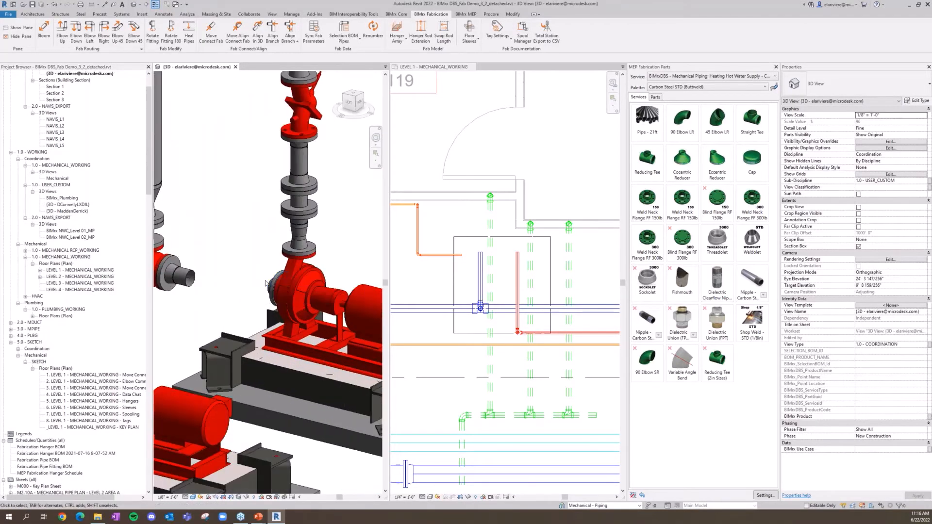
key("c")
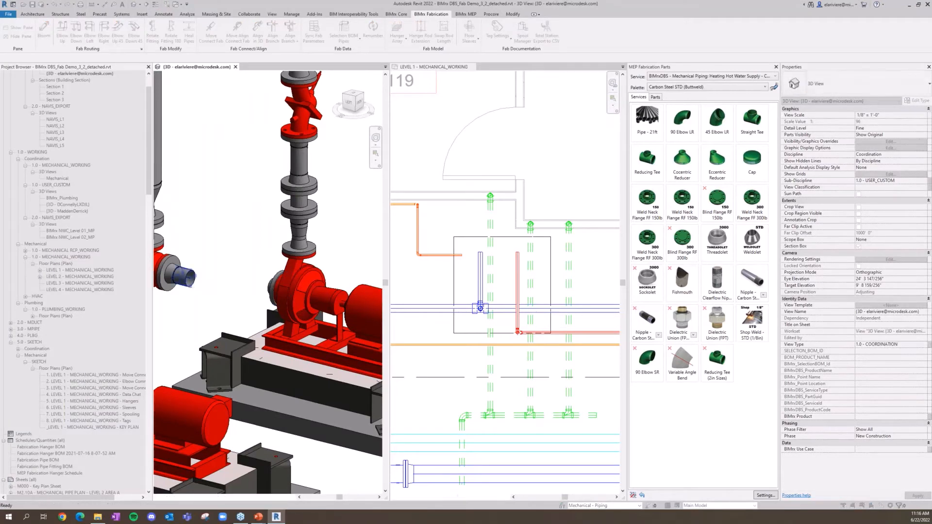
scroll(327, 279, "down", 4)
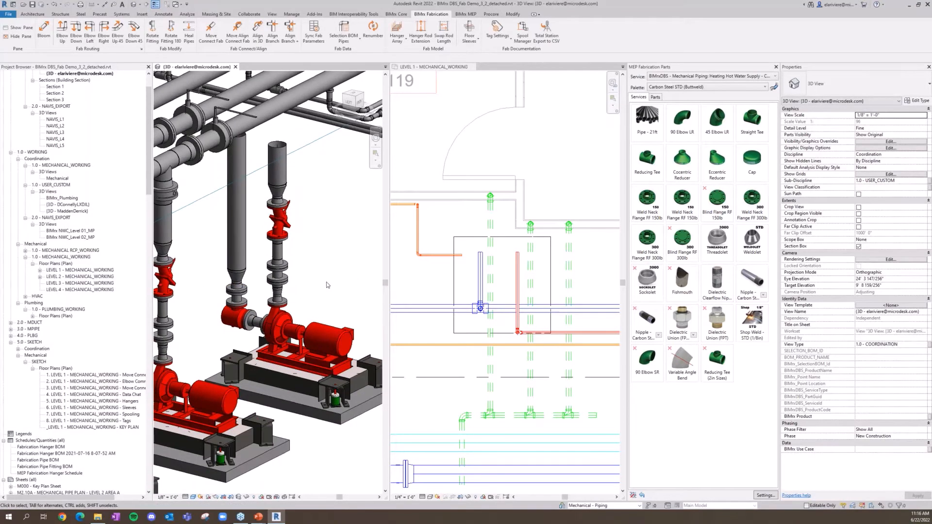
Run Align Branch on the pump's open-ended risers against their overhead header pipes.
middle_click_drag(327, 282, 226, 271, "shift")
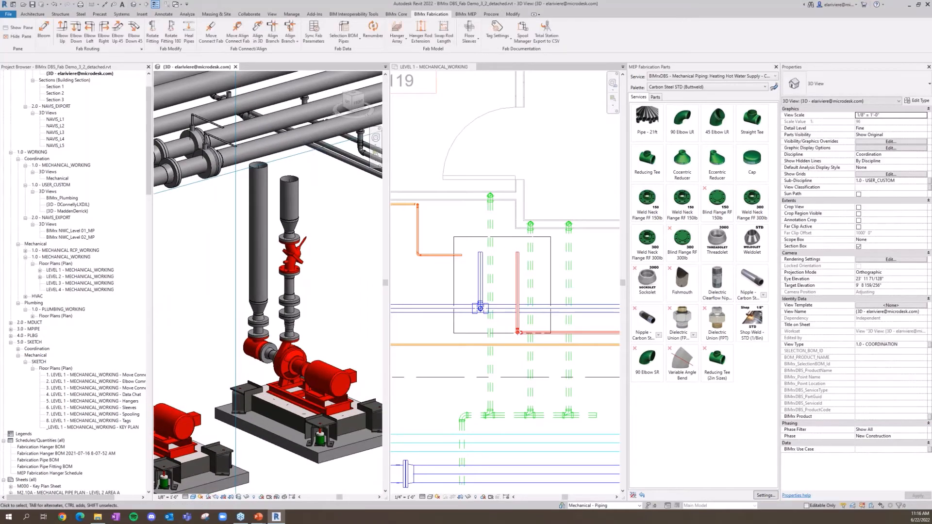
key("b")
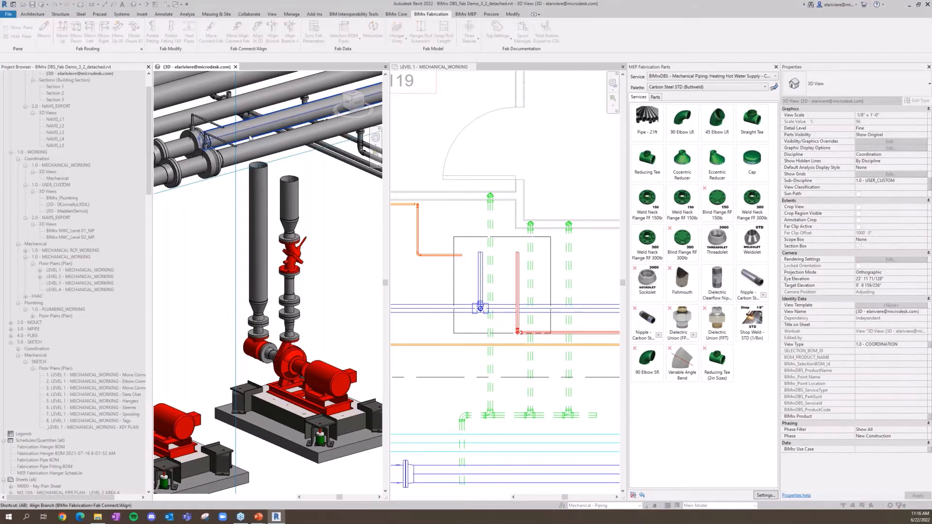
left_click(250, 133)
left_click(265, 190)
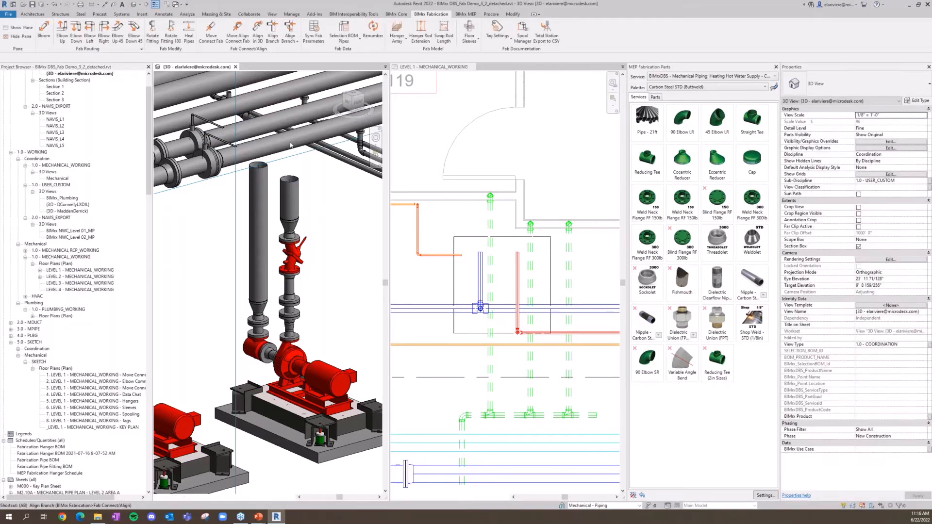
key("a")
key("b")
key("Escape")
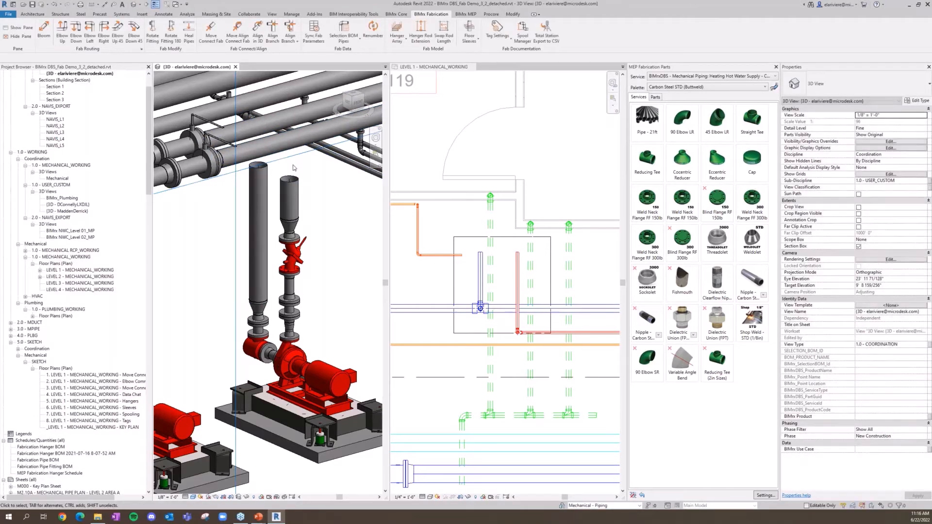
Extend the pump's suction riser and discharge riser up to their respective overhead header pipes.
key("a")
key("l")
left_click(249, 132)
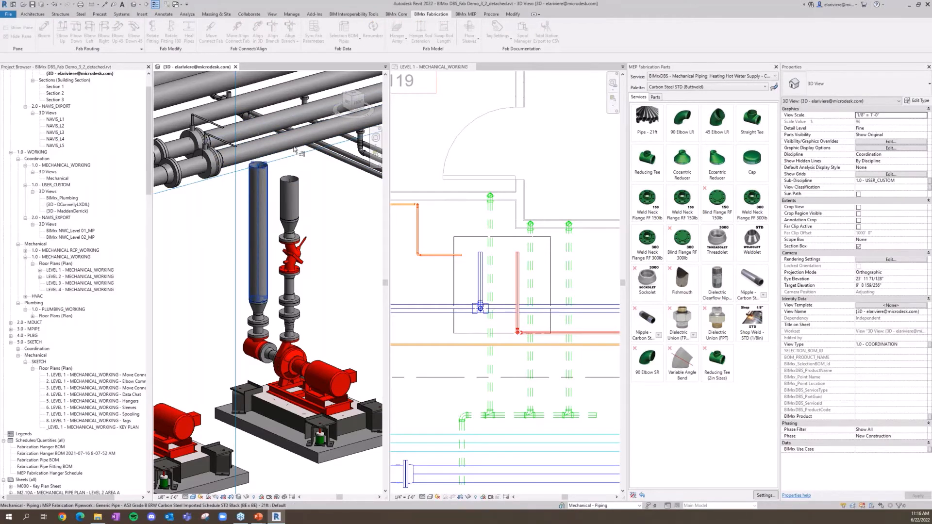
left_click(293, 147)
left_click(290, 185)
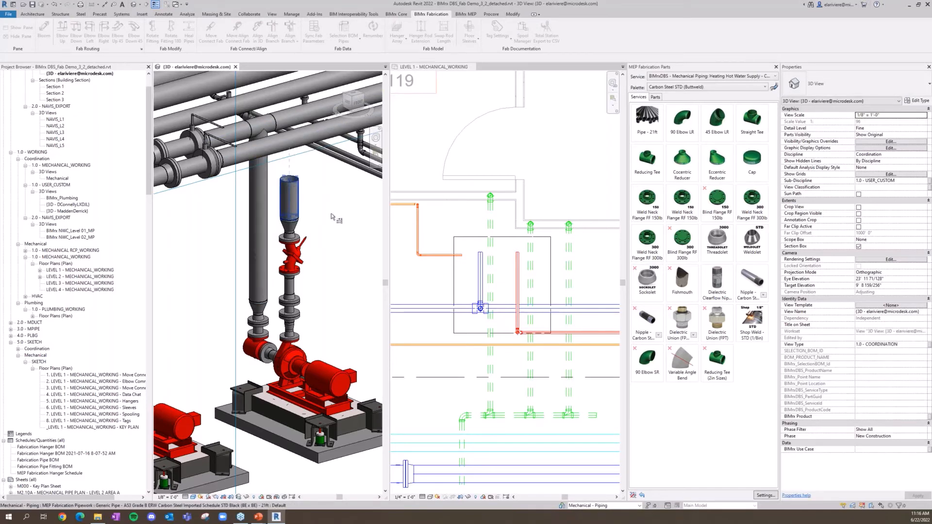
key("Escape")
scroll(333, 227, "down", 3)
middle_click_drag(337, 228, 325, 194)
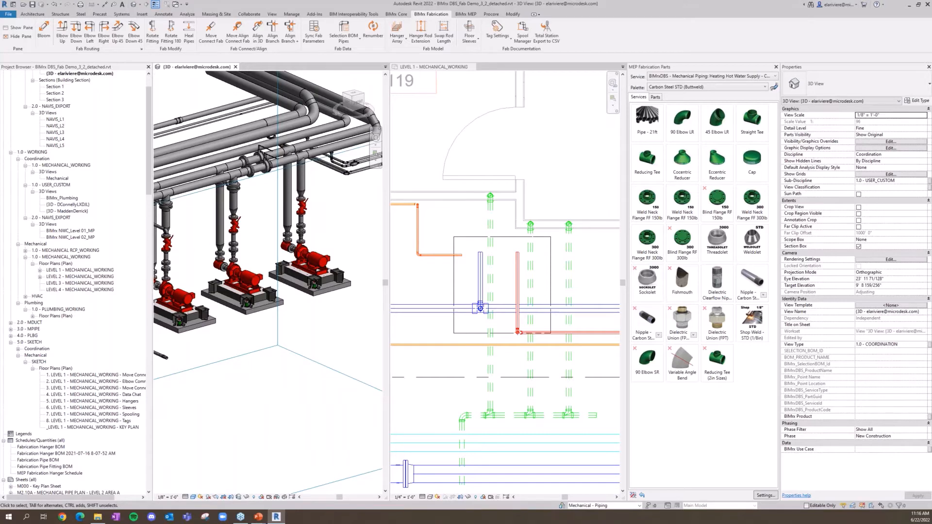
Bloom the floor drain under the small slab to add a vertical pipe stub below it.
scroll(311, 252, "down", 4)
middle_click_drag(307, 252, 181, 286, "shift")
scroll(181, 285, "up", 5)
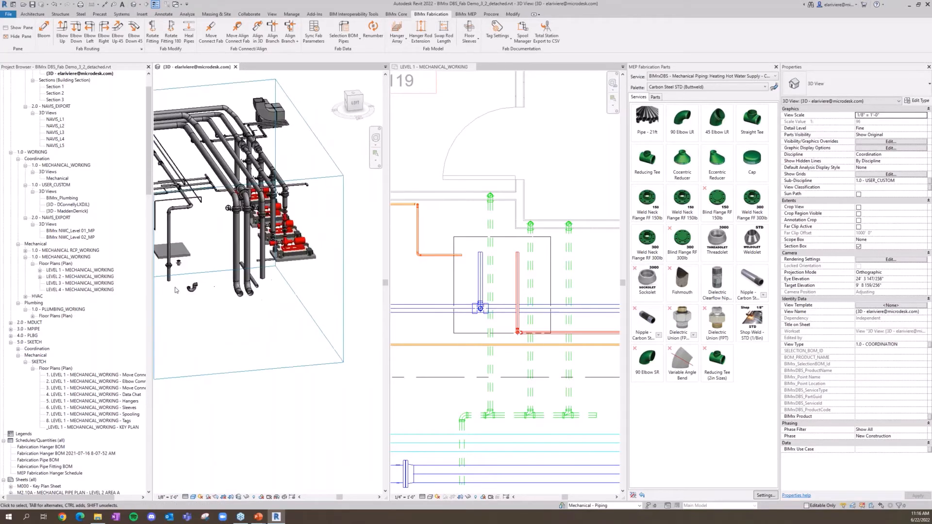
scroll(184, 284, "up", 2)
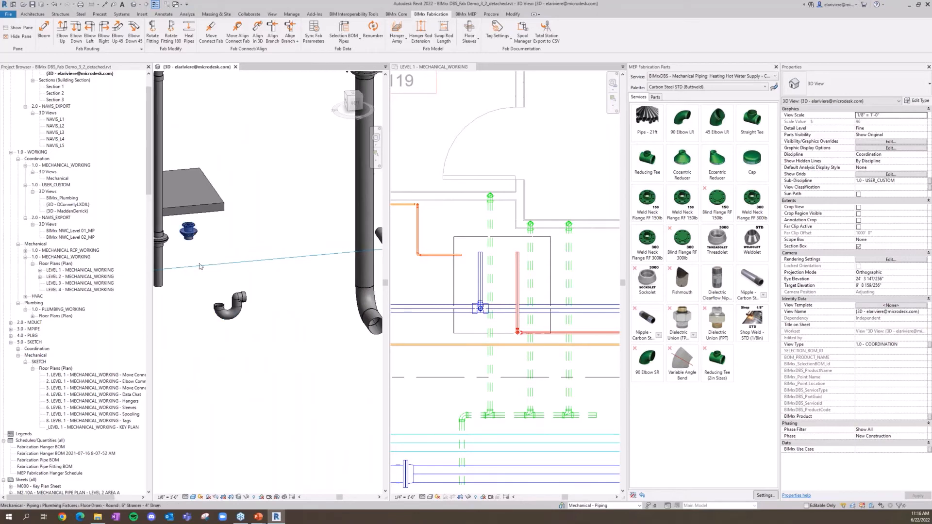
left_click(188, 234)
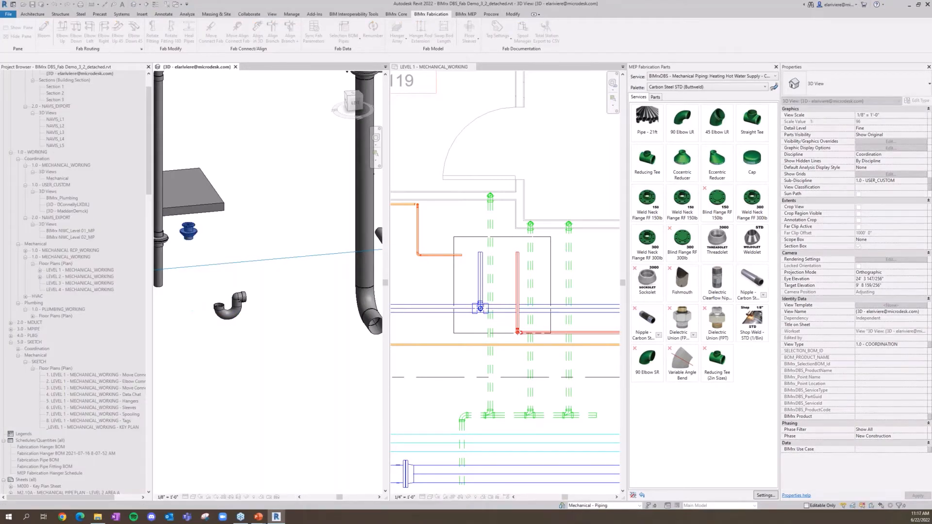
Move Connect the loose P-trap onto the floor drain's pipe stub and bloom its outlet with a horizontal pipe.
left_click(188, 259)
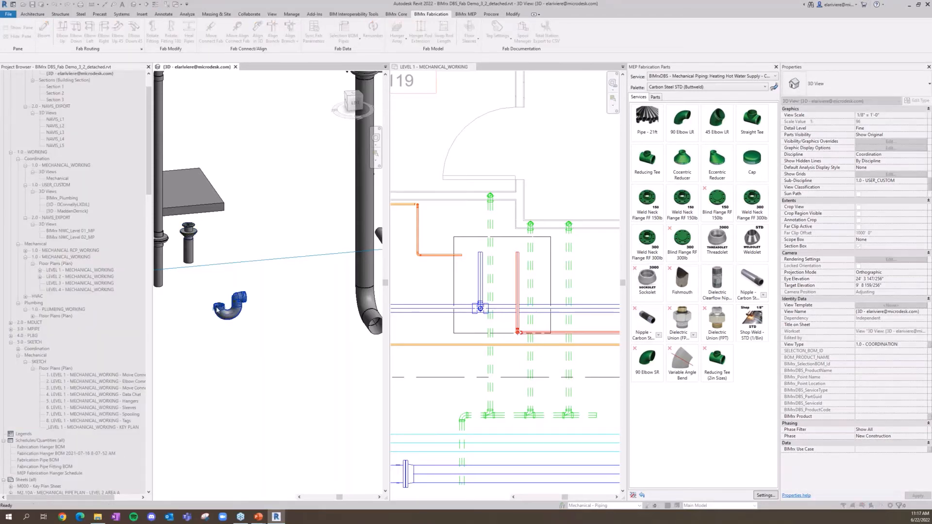
left_click(217, 309)
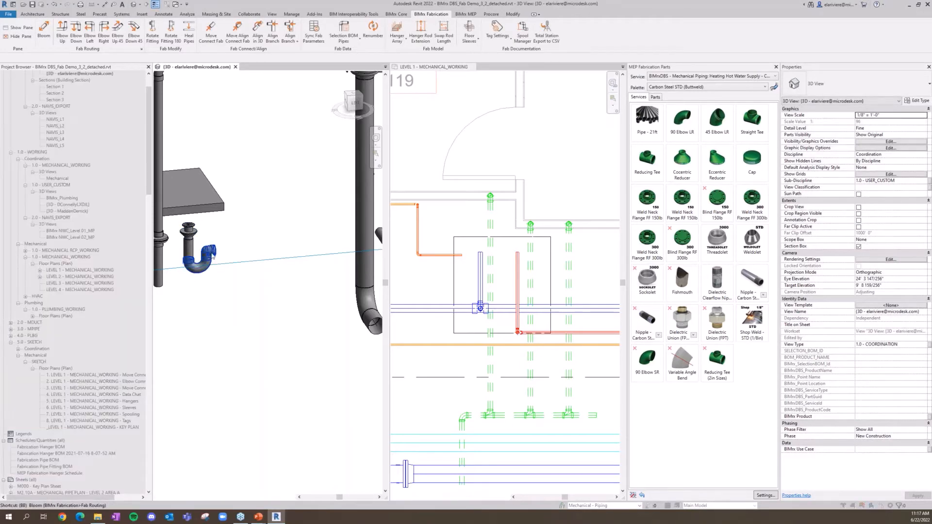
middle_click_drag(253, 313, 265, 296, "shift")
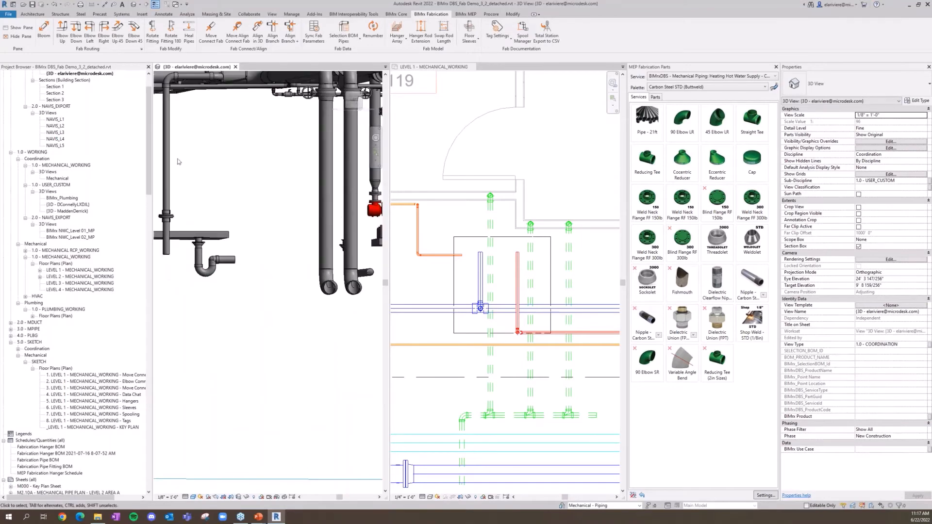
Run Align Branch on the P-trap's outlet pipe against the PVC drain main and extend the pipe to meet the main.
left_click(290, 33)
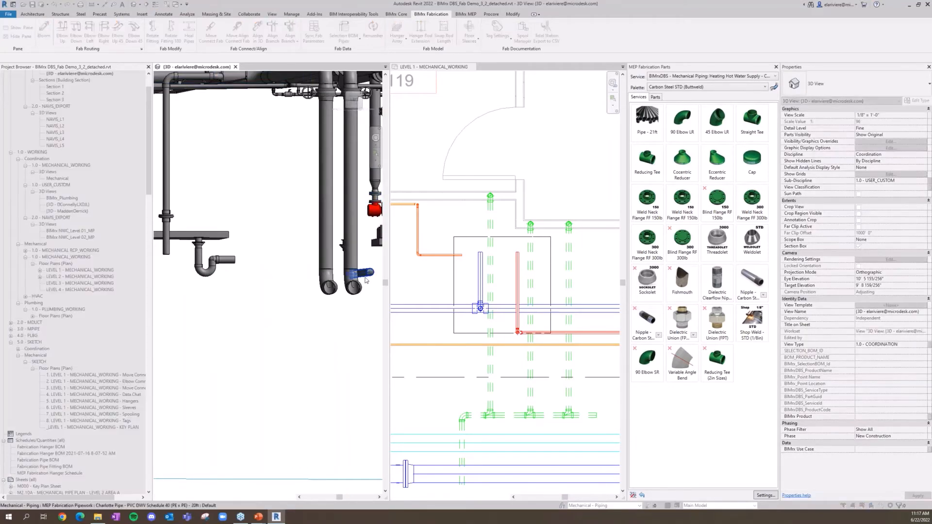
left_click(237, 268)
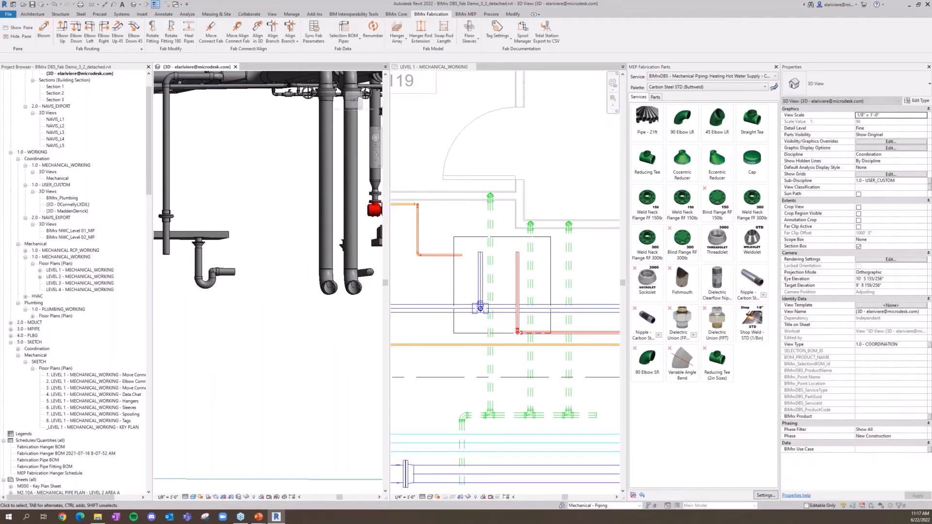
middle_click_drag(272, 301, 331, 318, "shift")
key("Return")
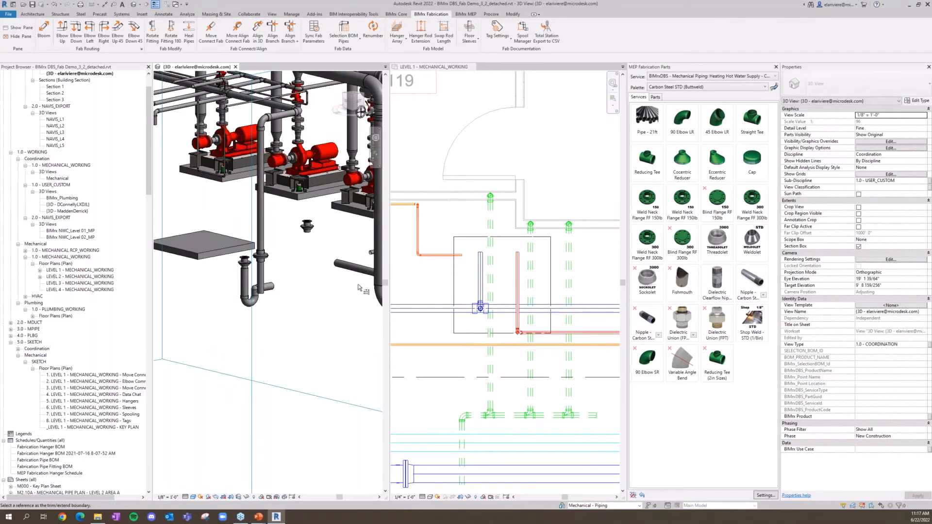
left_click(274, 290)
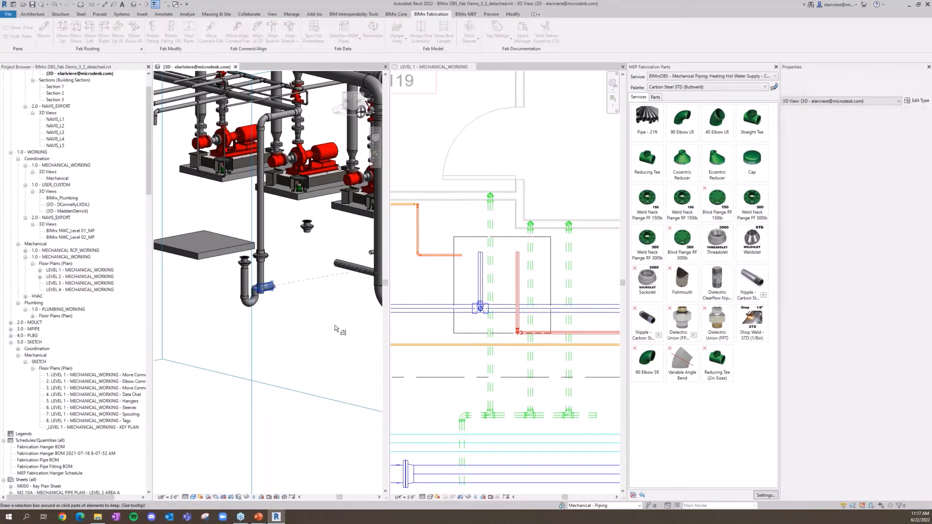
middle_click_drag(343, 339, 302, 348, "shift")
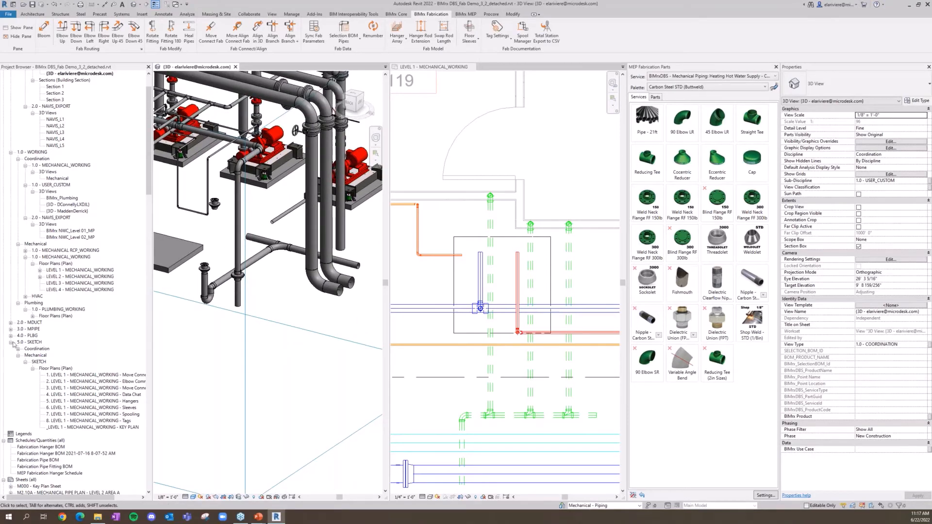
Delete the Viega copper tee from the domestic pipe run below Electrical room 118 in the Level 1 mechanical plan.
left_click(431, 242)
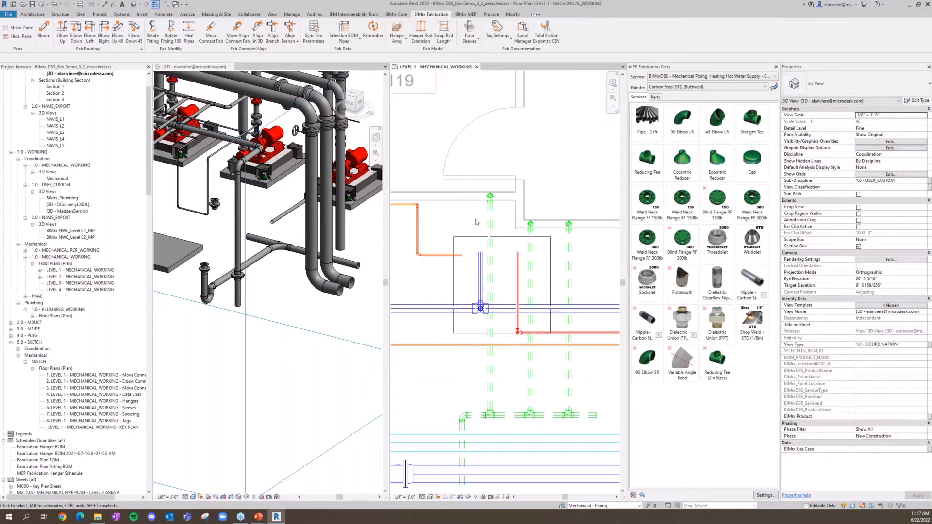
scroll(430, 218, "down", 2)
left_click(439, 204)
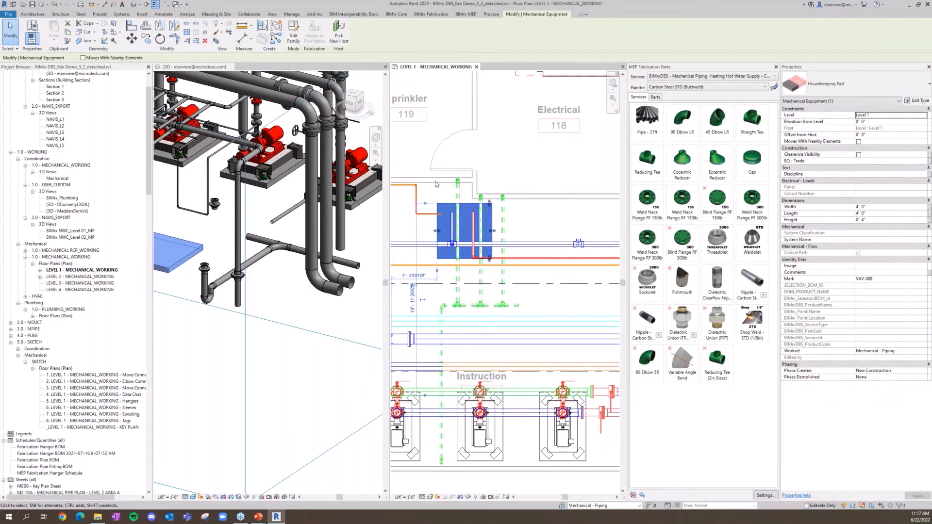
left_click(435, 168)
scroll(444, 159, "down", 1)
middle_click_drag(441, 158, 399, 140)
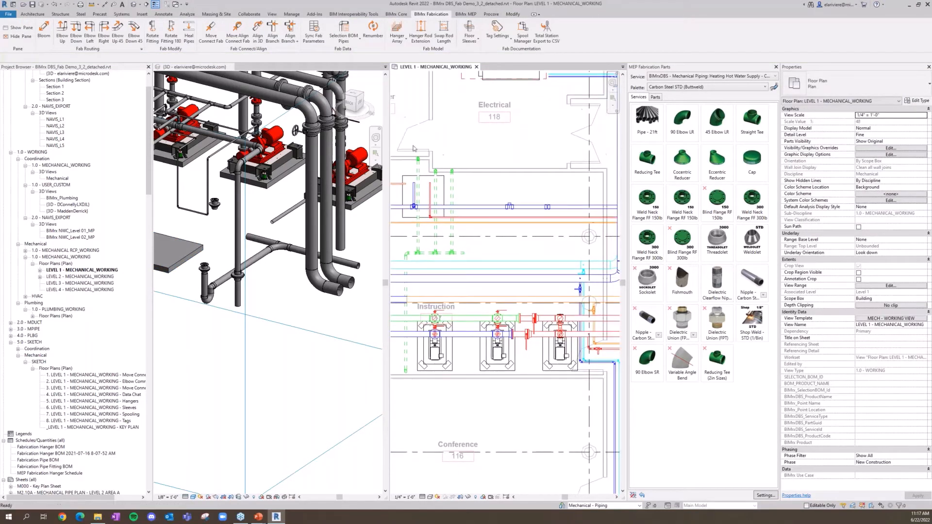
scroll(496, 173, "up", 5)
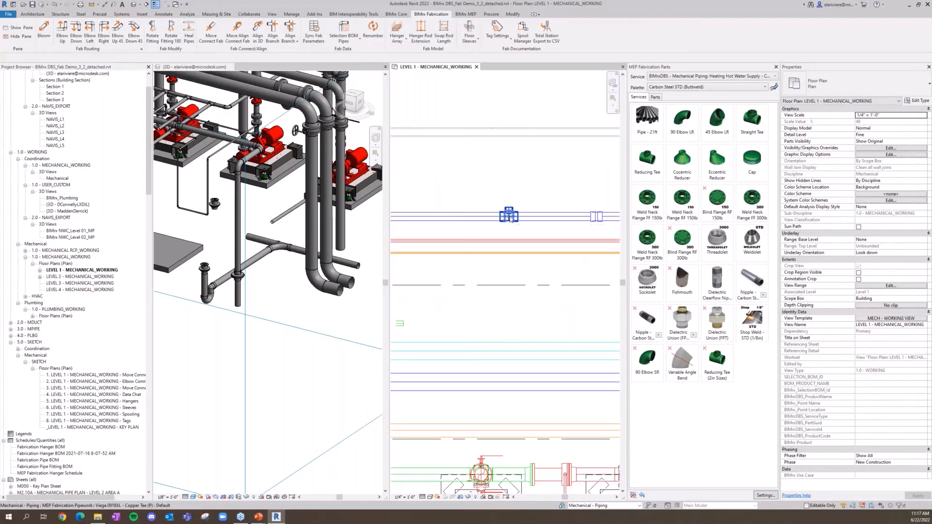
left_click_drag(470, 175, 549, 237)
key("Delete")
Join the two open ends of the domestic copper pipe across the gap by trimming them together.
key("t")
key("r")
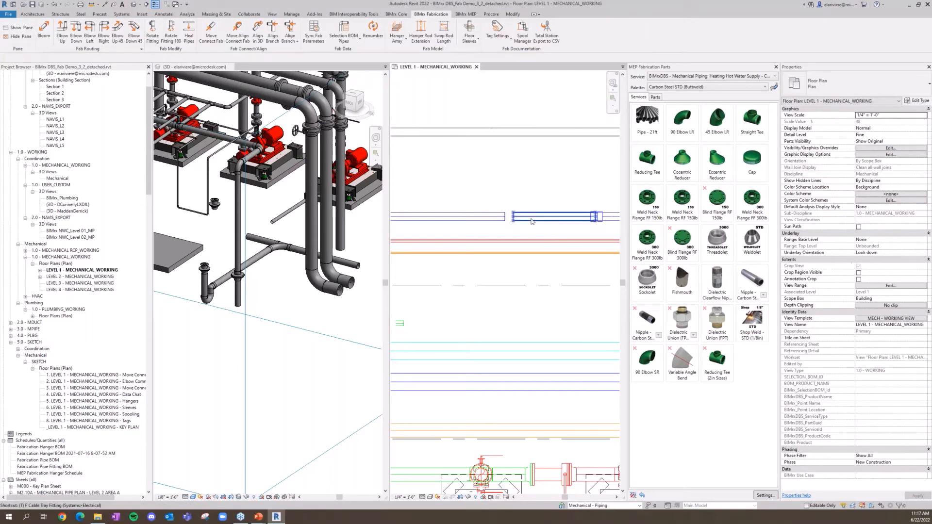
left_click(531, 221)
left_click(496, 221)
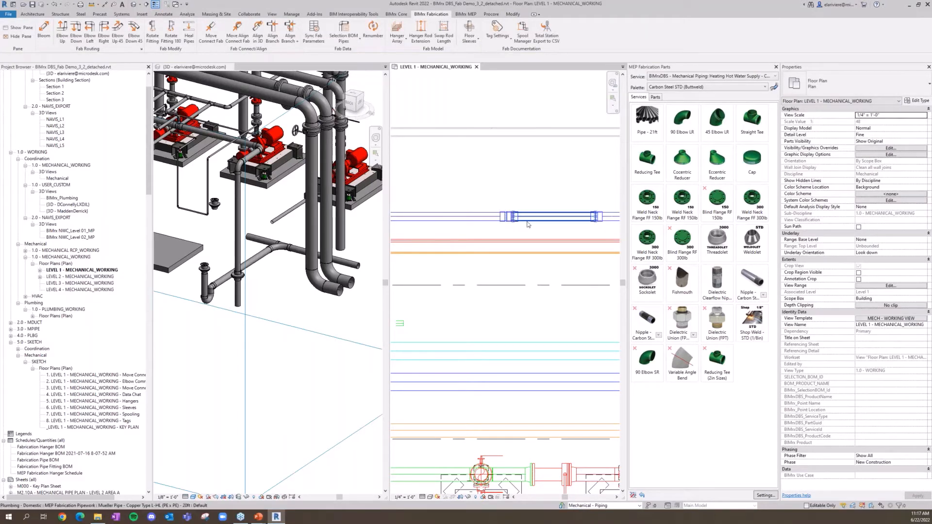
Select the domestic copper pipe run below Electrical room 118 and merge its segments with Heal Pipes.
scroll(527, 228, "down", 2)
scroll(527, 229, "down", 2)
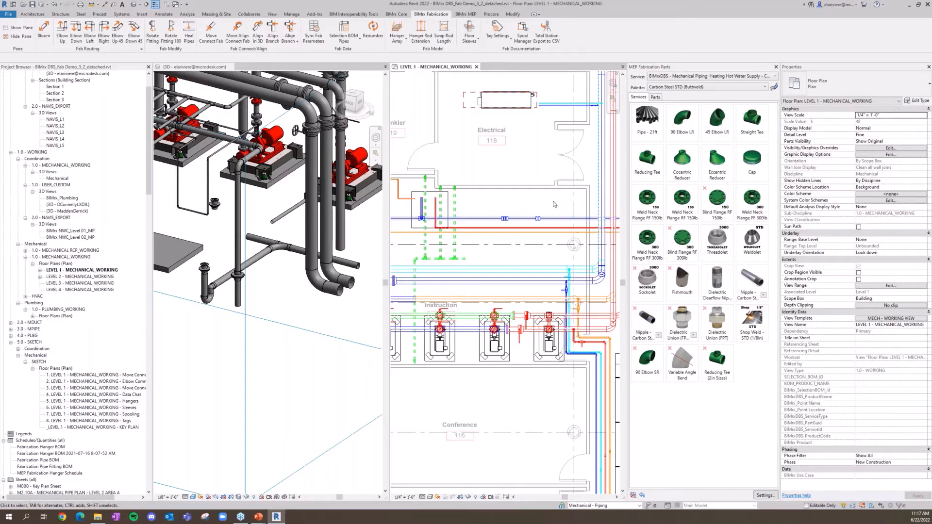
left_click_drag(550, 195, 486, 222)
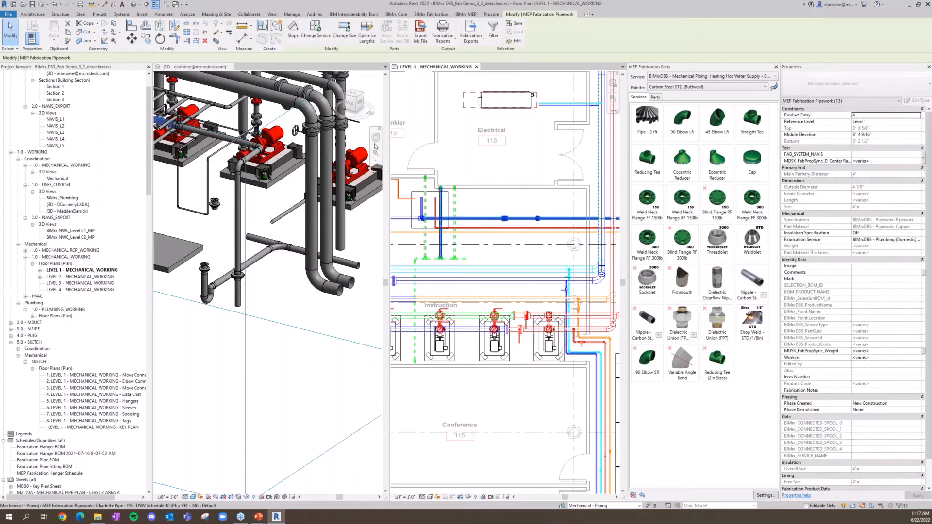
left_click(430, 14)
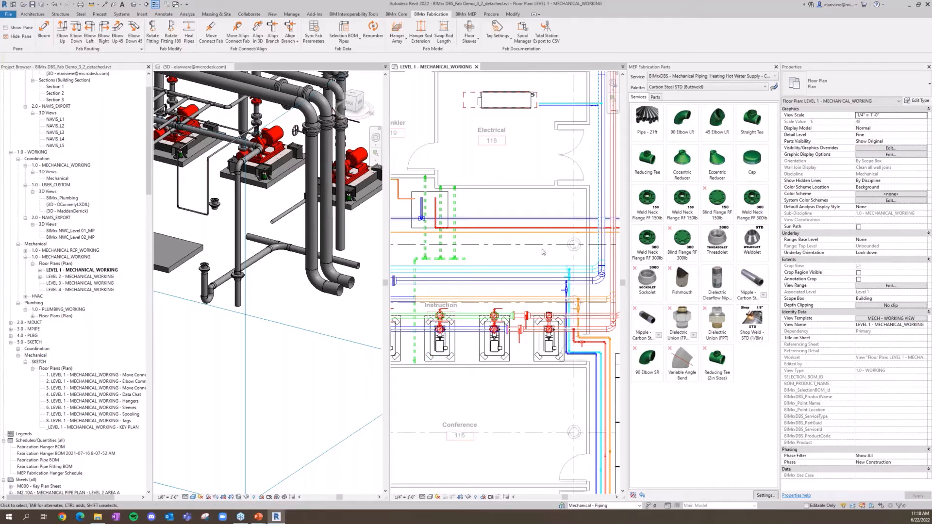
Isolate the ductwork and nearby piping around room 115 in the 3D view with a selection box.
scroll(542, 250, "down", 3)
middle_click_drag(540, 242, 527, 202)
scroll(544, 300, "down", 2)
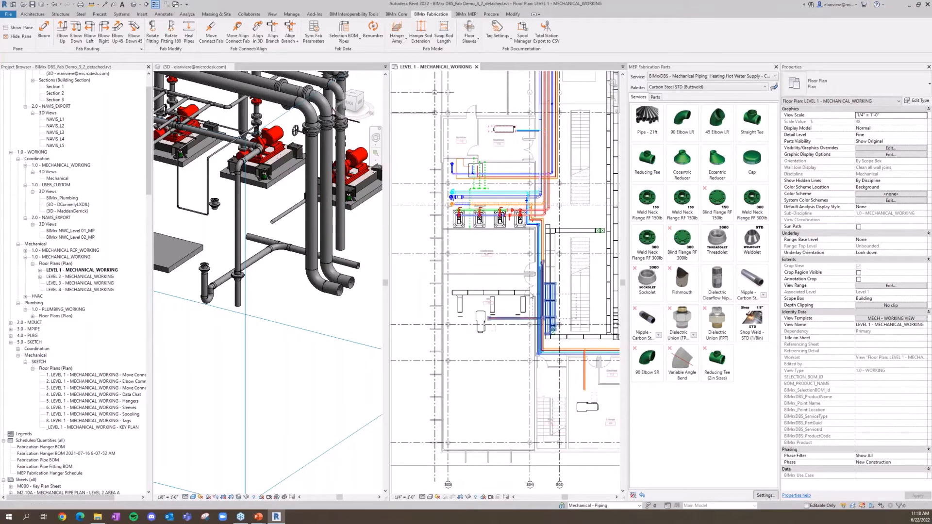
left_click(503, 271)
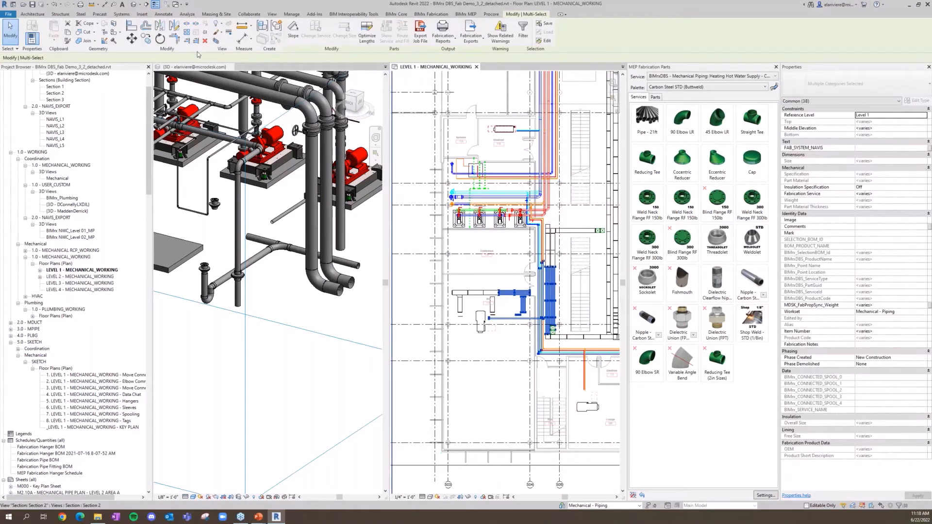
left_click(216, 41)
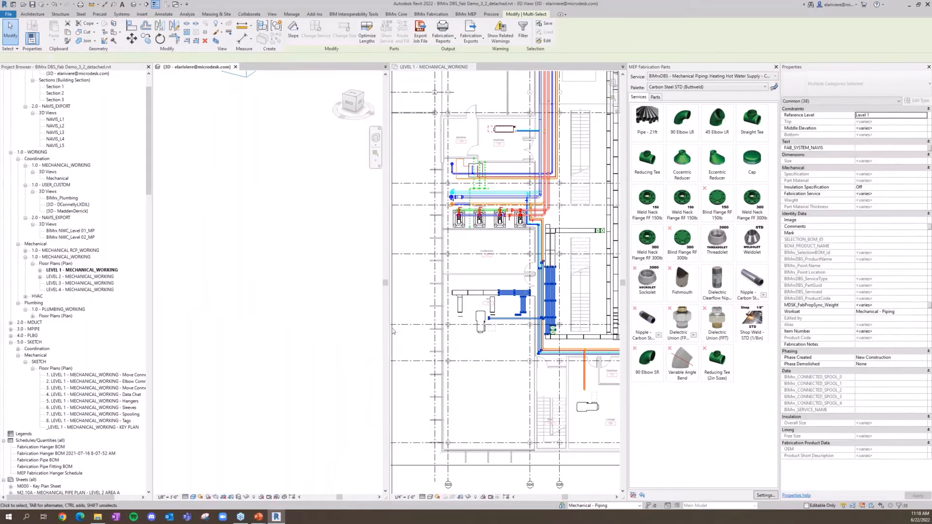
left_click(204, 337)
scroll(215, 330, "up", 3)
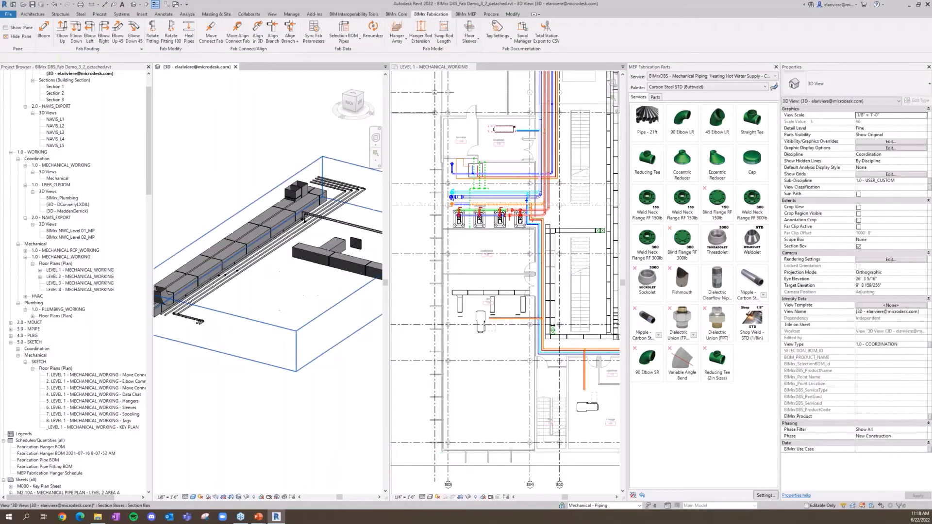
middle_click_drag(218, 330, 253, 244, "shift")
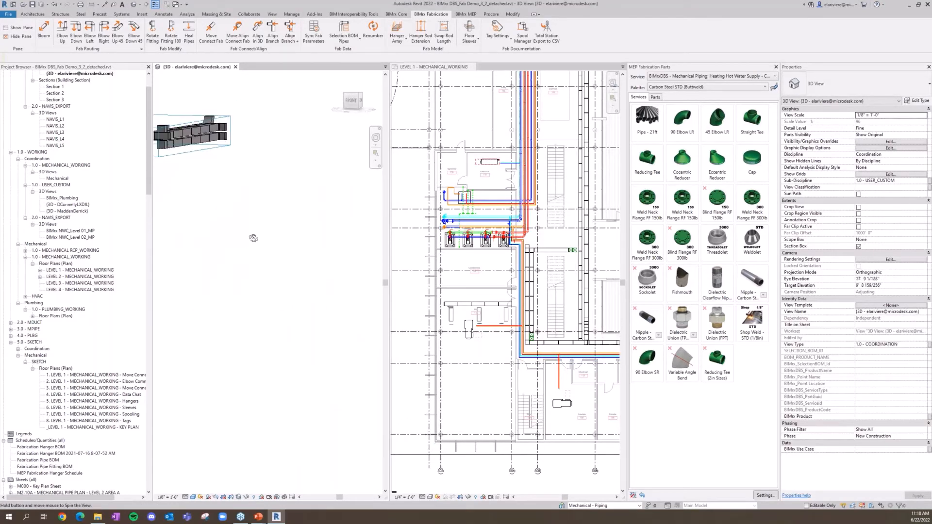
scroll(247, 240, "up", 2)
scroll(282, 220, "up", 2)
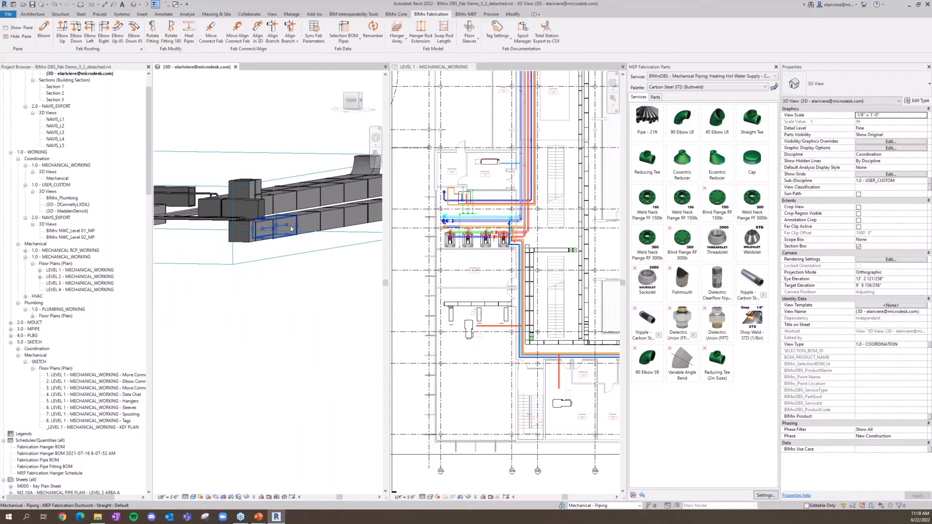
scroll(320, 198, "down", 3)
middle_click_drag(296, 194, 306, 214, "shift")
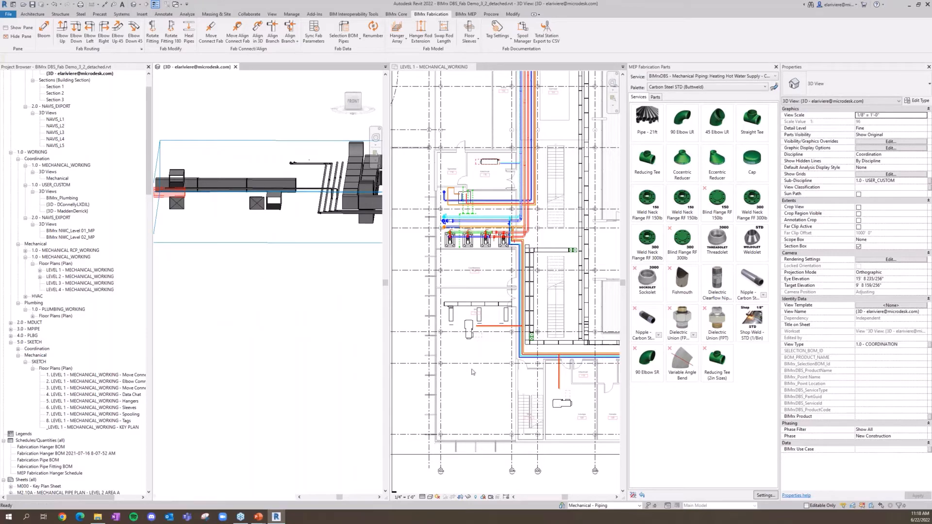
Run Align Branch on the two disconnected branch ducts in room 115 against the main rectangular duct.
scroll(496, 340, "up", 3)
middle_click_drag(319, 264, 306, 293, "shift")
scroll(466, 274, "up", 4)
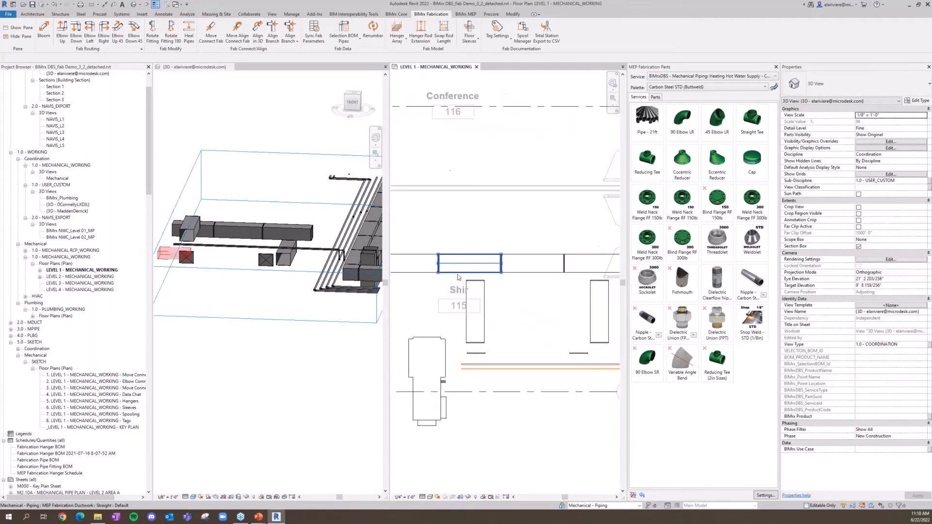
key("Return")
left_click(469, 274)
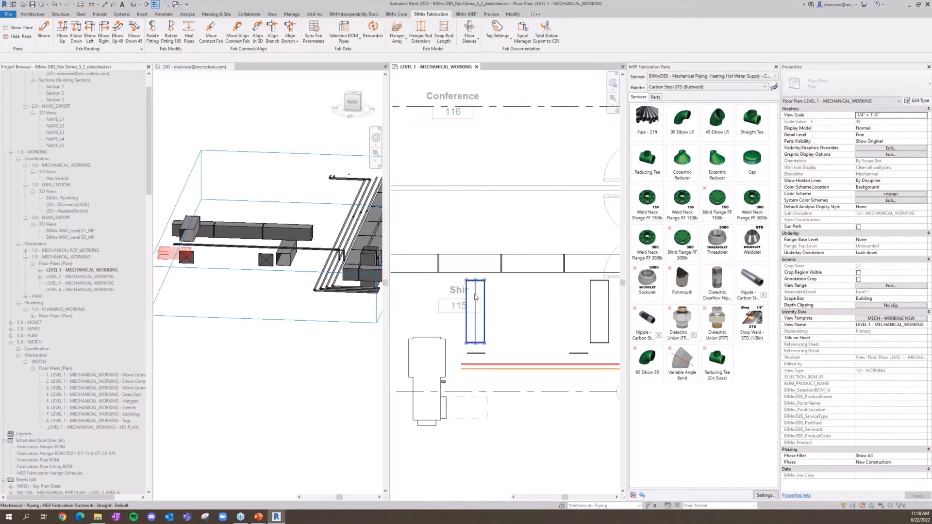
left_click(479, 297)
left_click(598, 289)
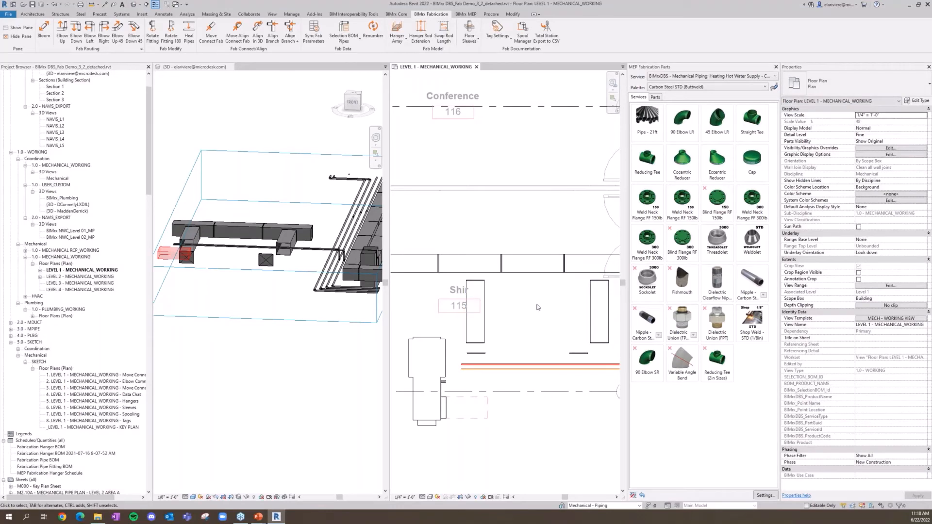
Extend the two aligned branch ducts up to the main duct in room 115 so they connect with taps.
key("a")
key("l")
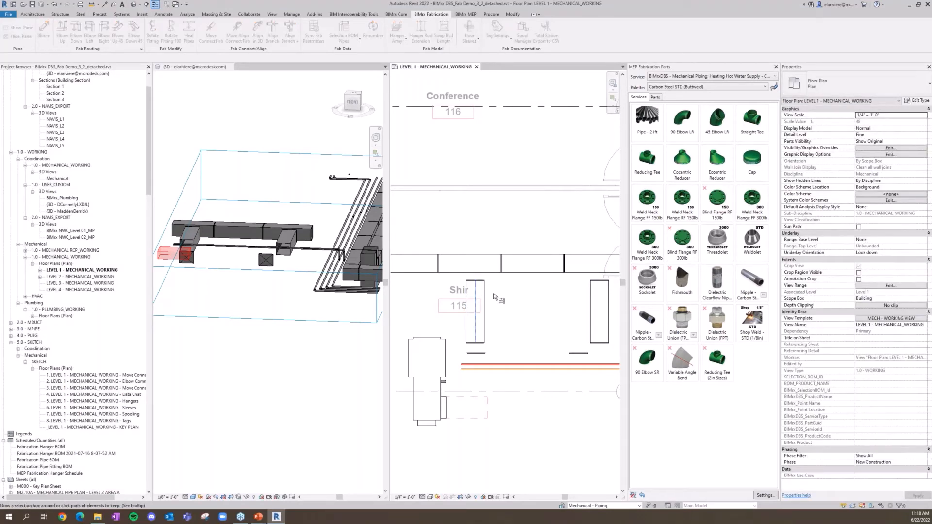
left_click(472, 262)
left_click(474, 292)
left_click(590, 265)
left_click(600, 293)
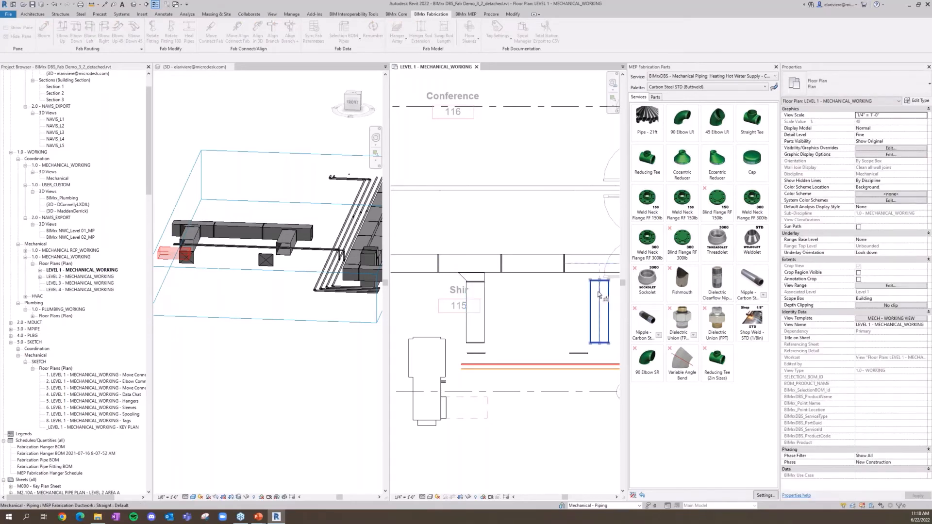
key("Escape")
key("Escape")
scroll(558, 262, "down", 2)
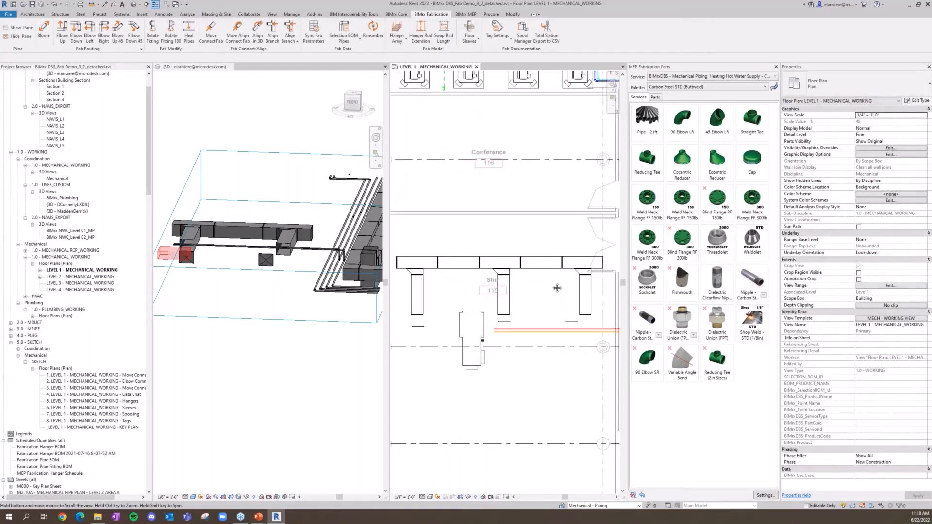
Rotate the loose TDC end cap below the rightmost branch duct slightly out of line with the duct.
left_click(239, 299)
middle_click_drag(261, 300, 270, 325, "shift")
left_click(571, 331)
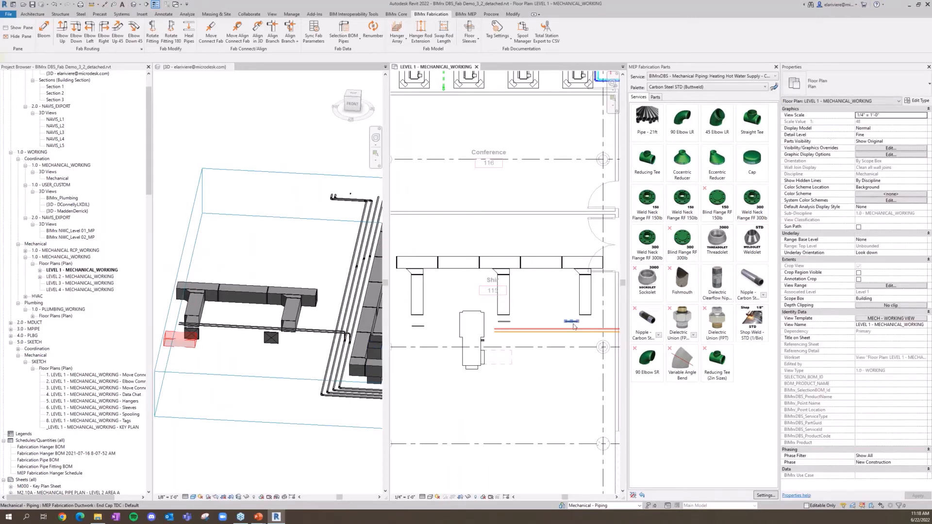
left_click(571, 321)
key("Escape")
key("Escape")
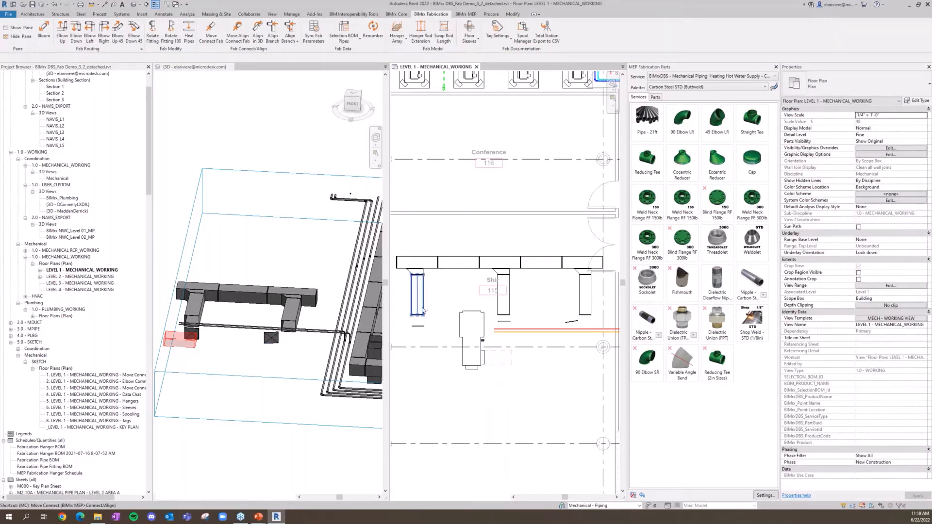
Move Connect the three loose TDC end caps onto the open ends of the branch ducts in room 115.
left_click(418, 326)
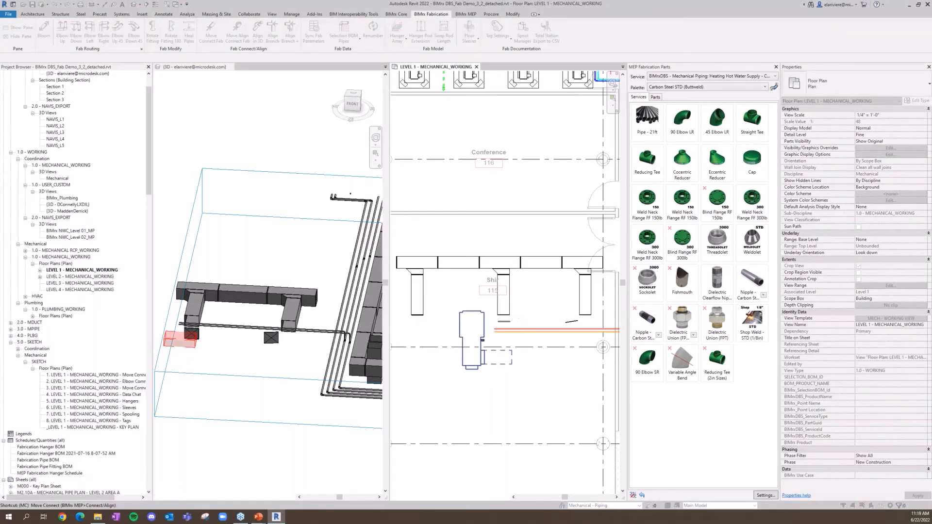
key("m")
key("c")
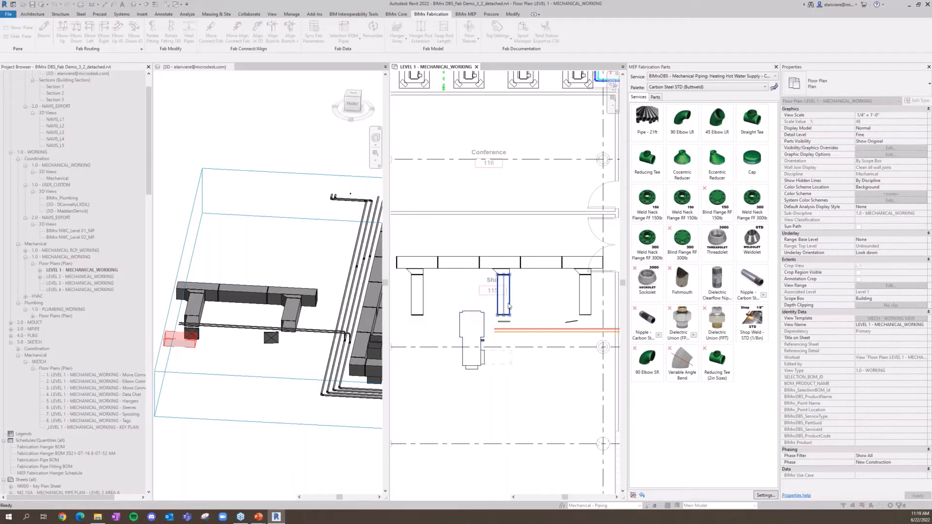
left_click(509, 305)
left_click(504, 321)
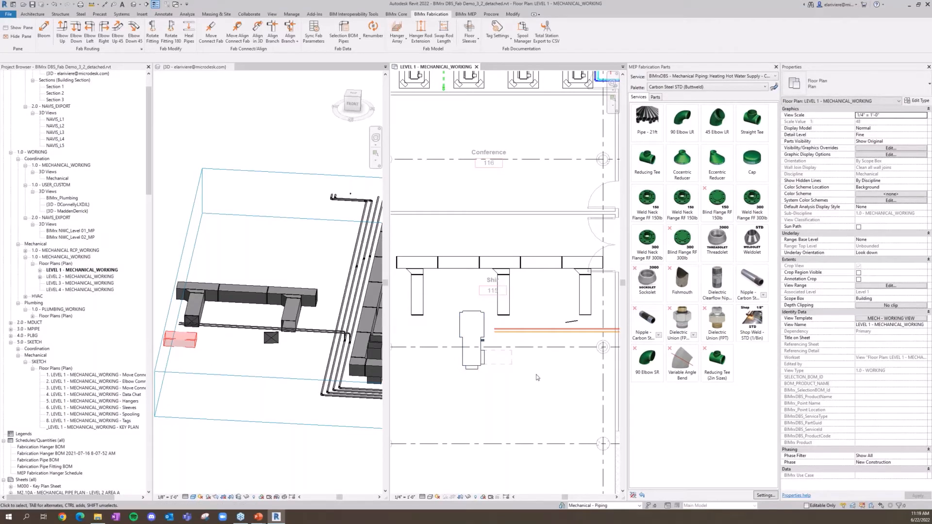
key("m")
key("c")
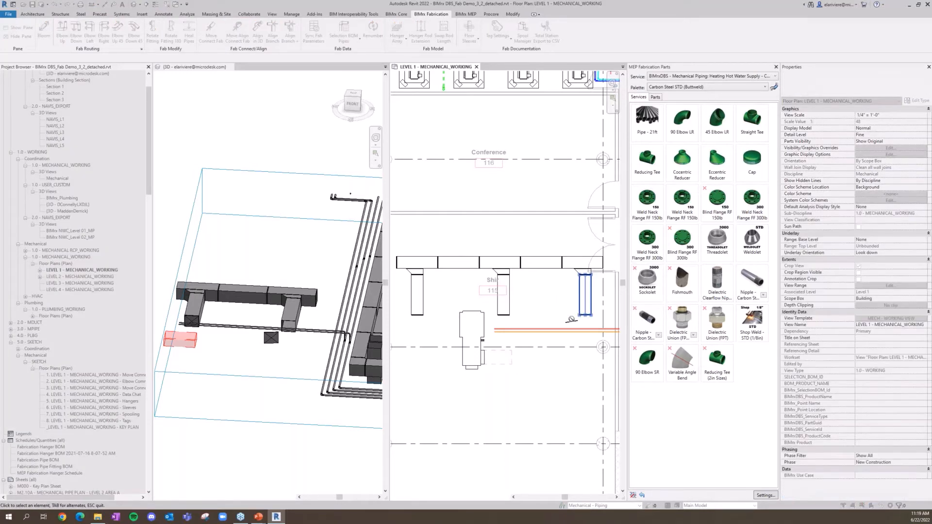
left_click(581, 304)
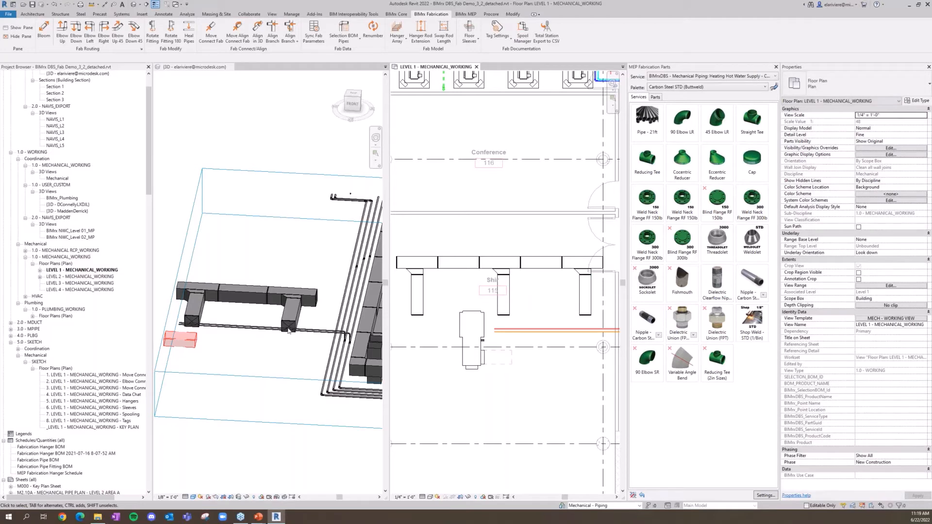
middle_click_drag(288, 329, 381, 259, "shift")
scroll(285, 198, "up", 3)
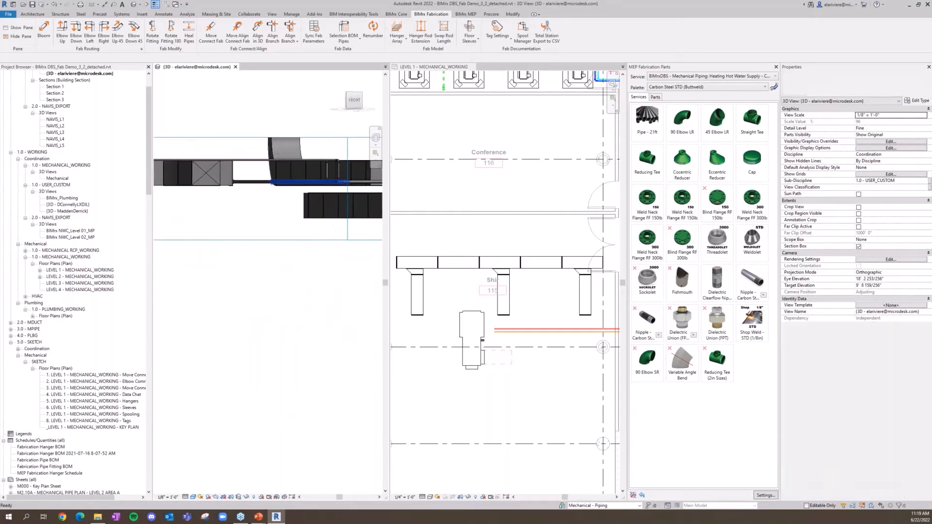
Route the open end of the room 115 duct downward at 45 degrees and back to level with 45 elbows.
middle_click_drag(341, 335, 342, 356, "shift")
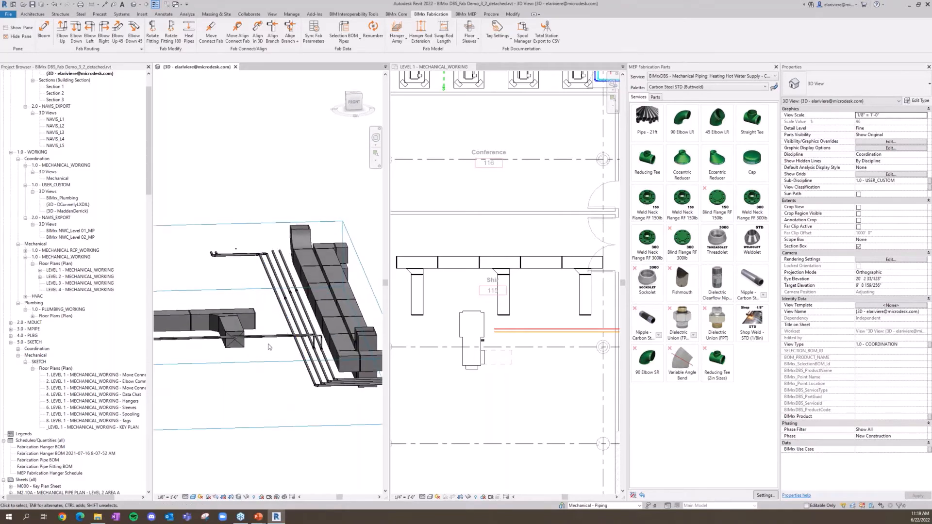
middle_click_drag(256, 324, 287, 383, "shift")
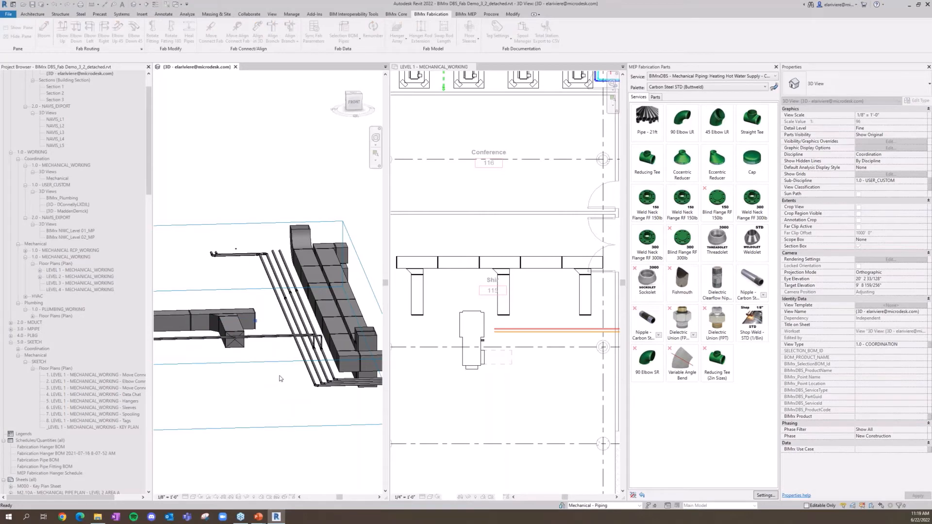
key("u")
left_click(280, 350)
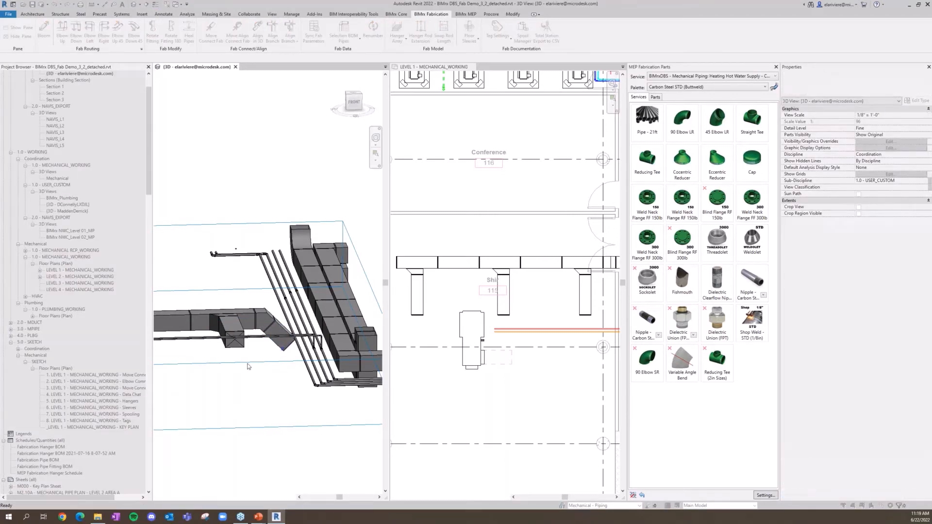
Run Align in 3D on the dropped duct against the lower corridor duct so both share the same elevation.
middle_click_drag(306, 378, 334, 313, "shift")
scroll(332, 283, "up", 3)
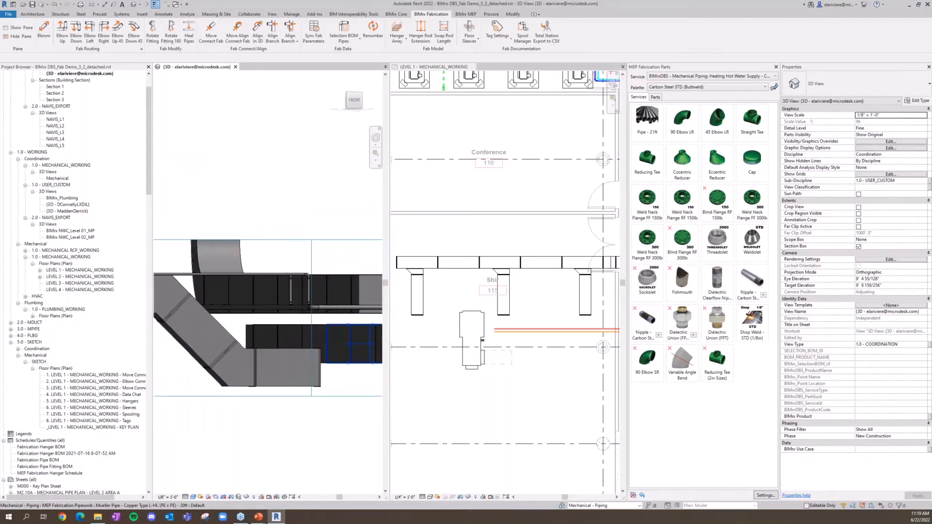
key("a")
key("3")
left_click(345, 346)
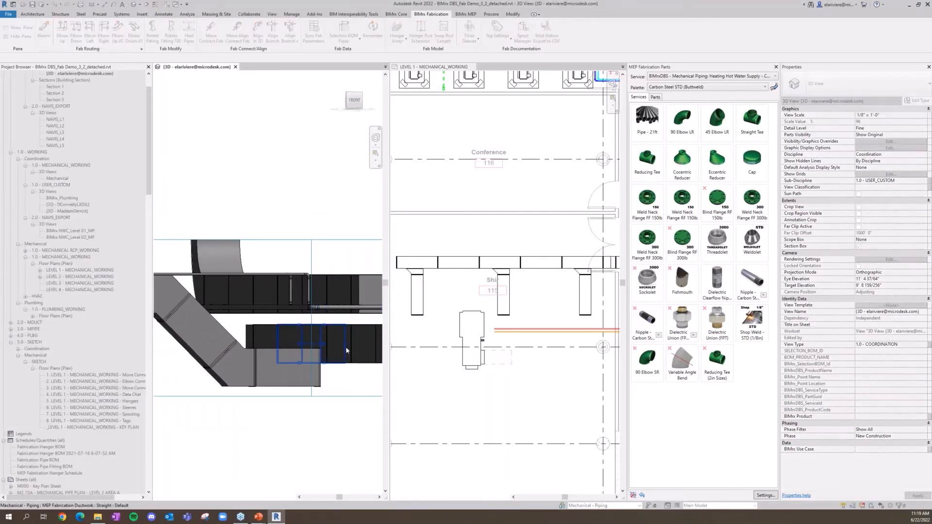
left_click(310, 365)
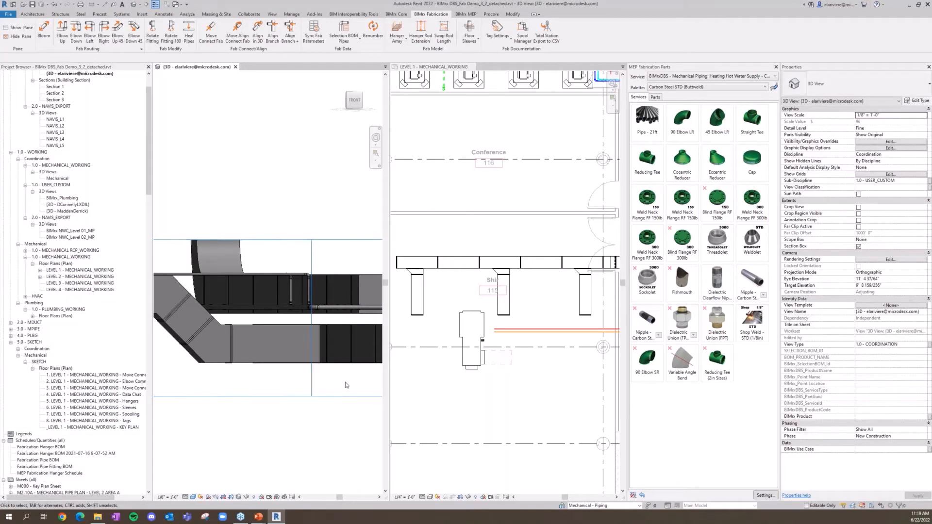
Connect the open end of the dropped duct to the side of the lower corridor duct with a tap.
scroll(317, 376, "down", 2)
middle_click_drag(317, 377, 334, 236, "shift")
left_click(284, 229)
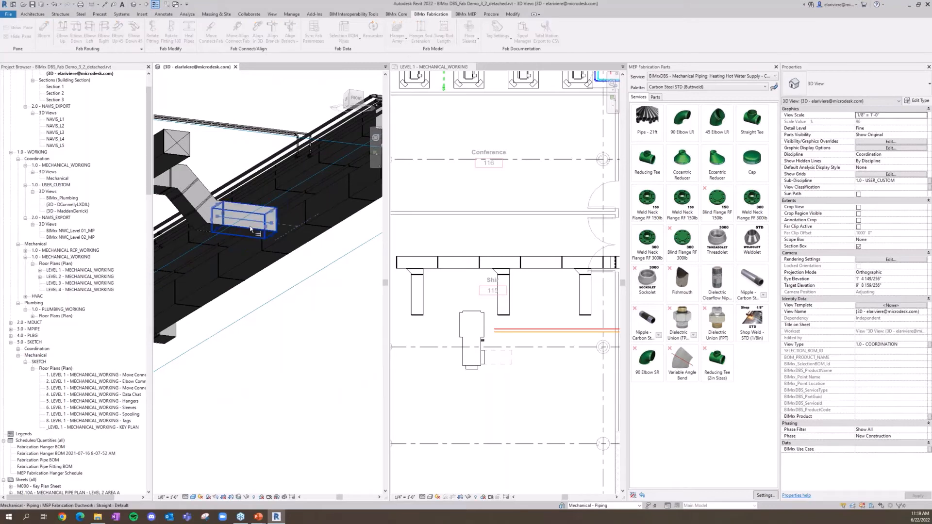
left_click(280, 303)
scroll(320, 329, "down", 3)
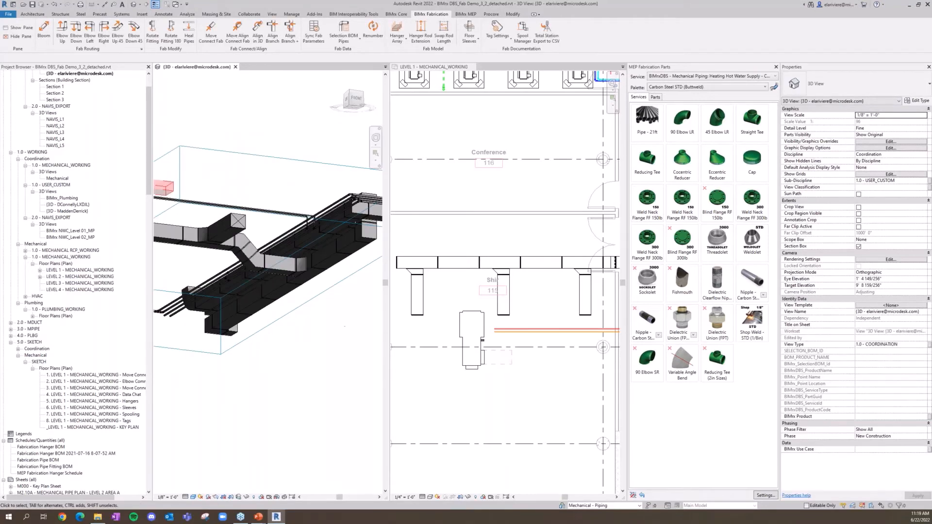
Place a Hanger Array along the whole connected lower corridor duct run beside the stair on the Level 1 plan.
middle_click_drag(320, 329, 228, 119, "shift")
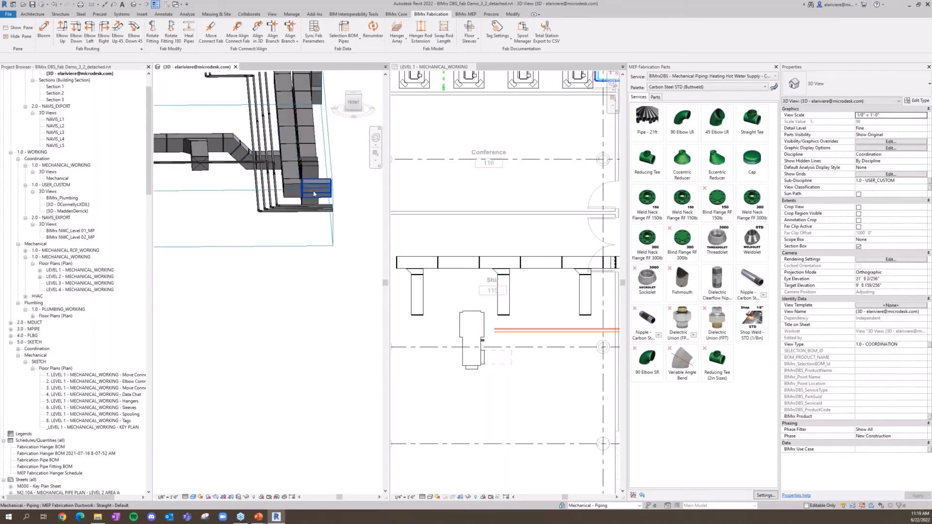
scroll(314, 217, "down", 4)
middle_click_drag(317, 221, 318, 274, "shift")
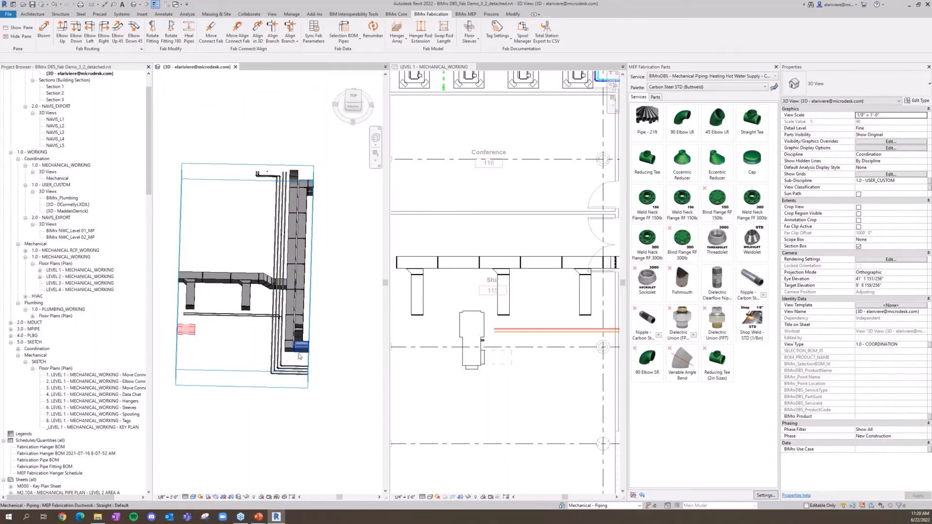
left_click(473, 308)
scroll(478, 282, "down", 4)
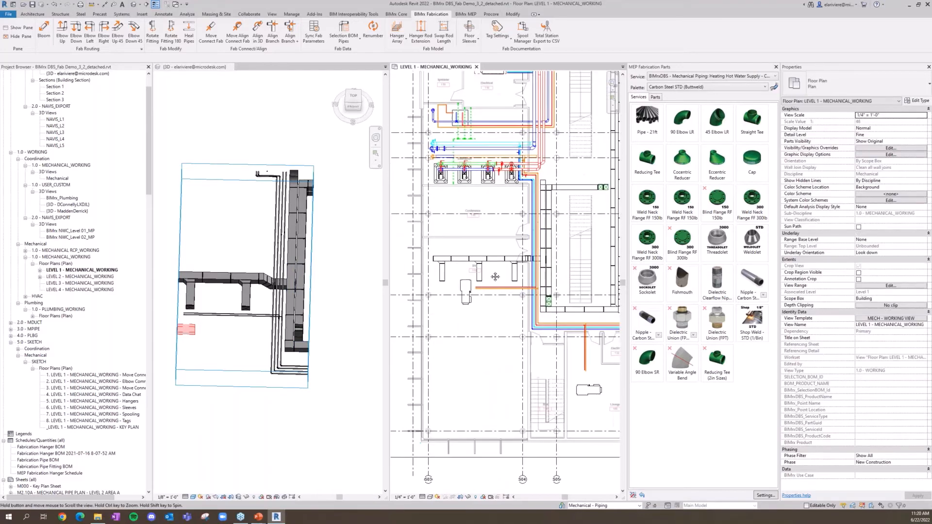
scroll(540, 291, "up", 3)
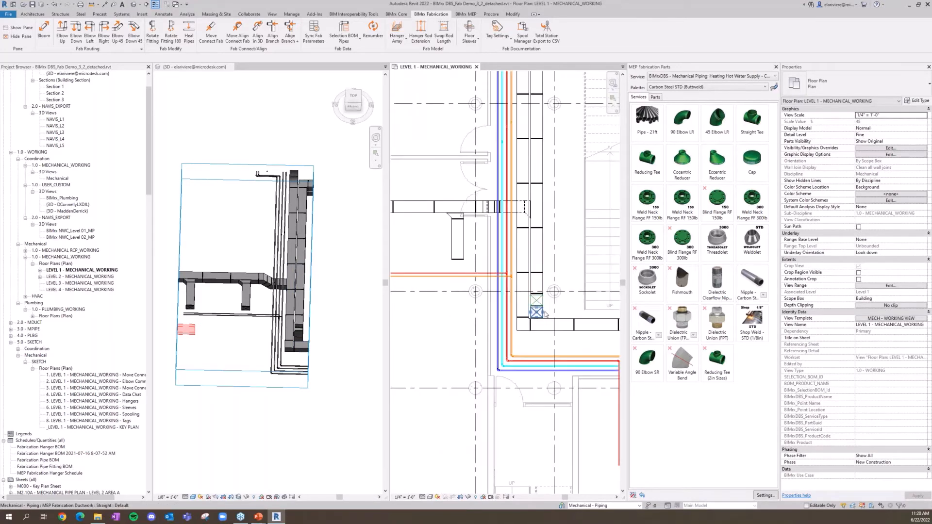
key("Tab")
left_click(545, 314)
scroll(539, 313, "down", 4)
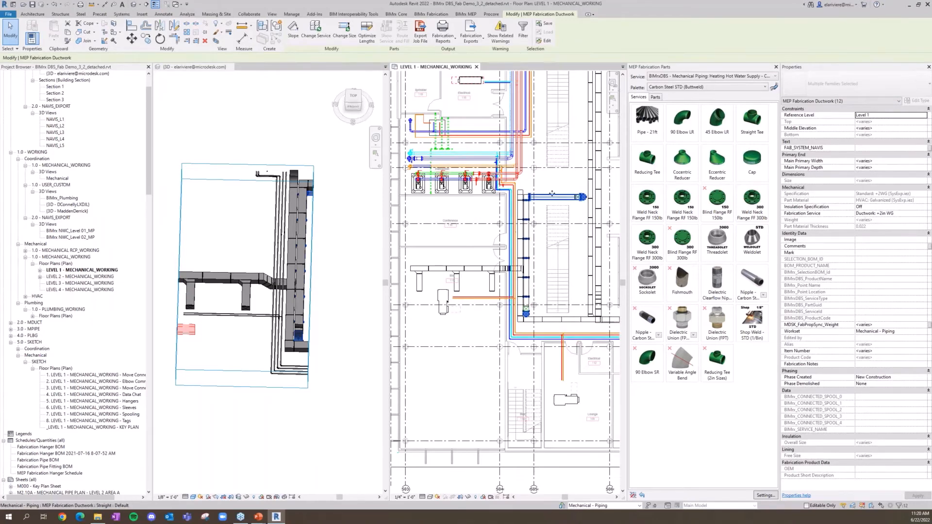
left_click(429, 15)
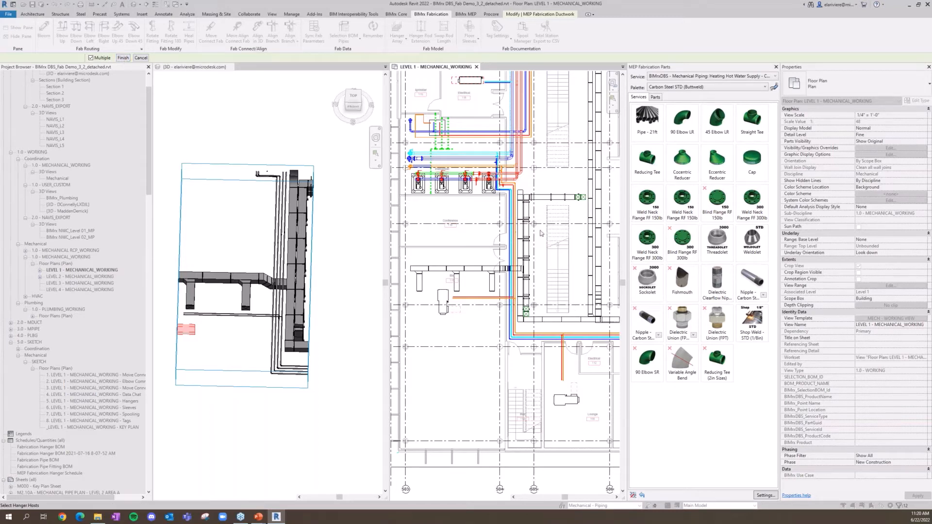
left_click(124, 58)
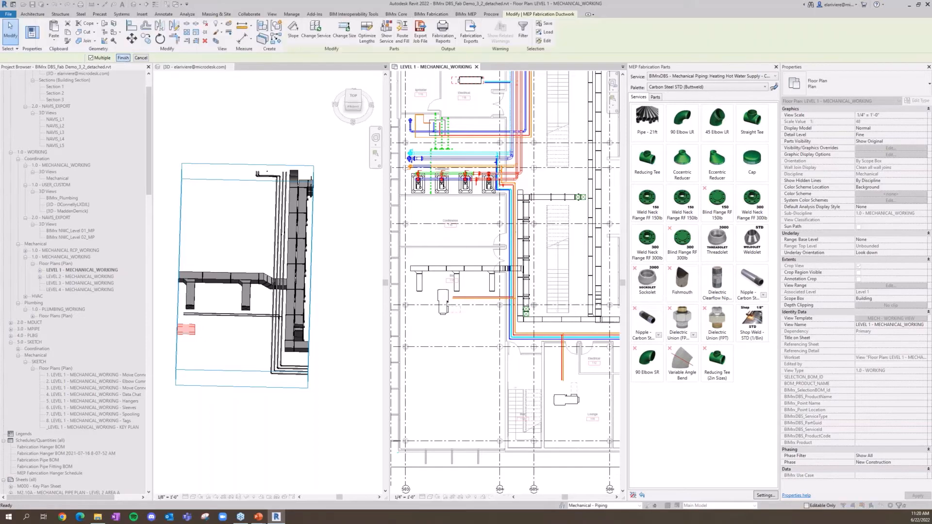
left_click(511, 263)
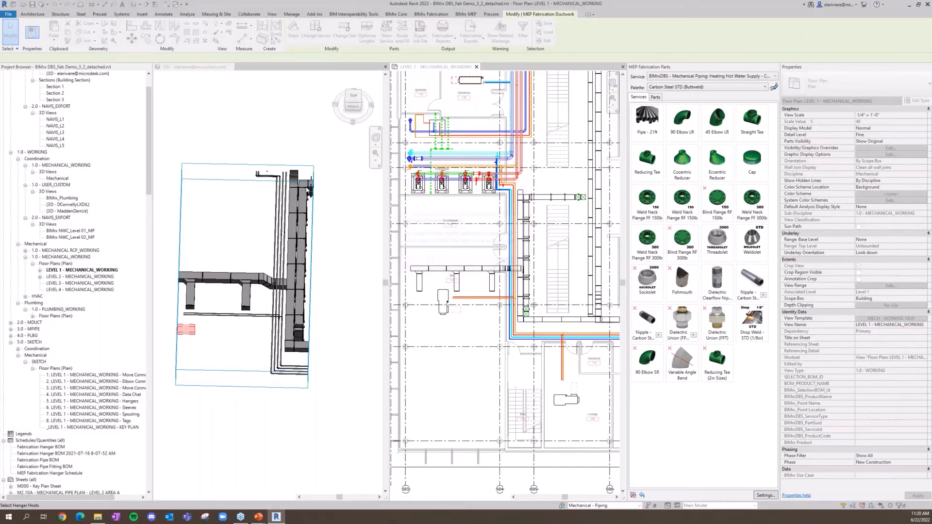
Examine the placed hangers along the corridor duct run and at its vertical riser in the plan and 3D views.
scroll(561, 271, "up", 5)
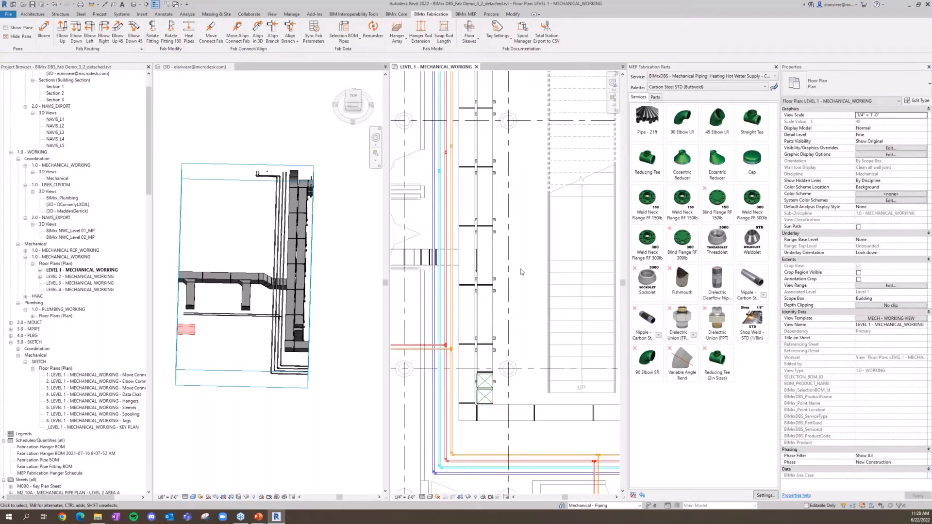
left_click(327, 335)
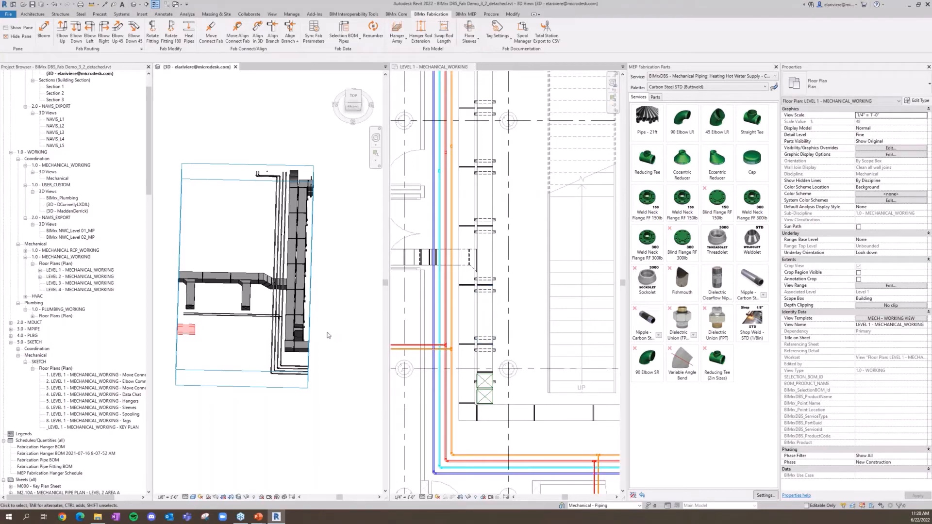
scroll(327, 335, "up", 3)
middle_click_drag(326, 335, 334, 281, "shift")
left_click(311, 334)
scroll(282, 365, "up", 5)
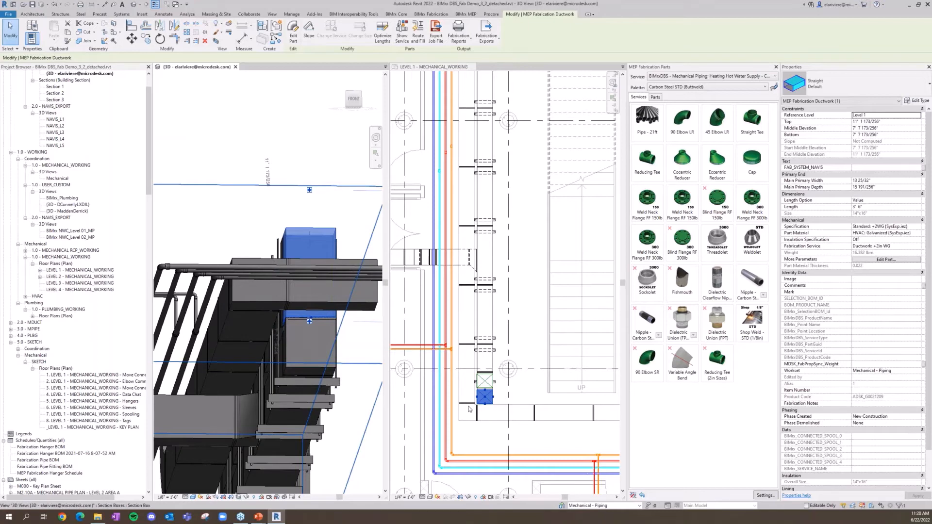
scroll(343, 382, "down", 3)
middle_click_drag(343, 382, 349, 335)
left_click(552, 326)
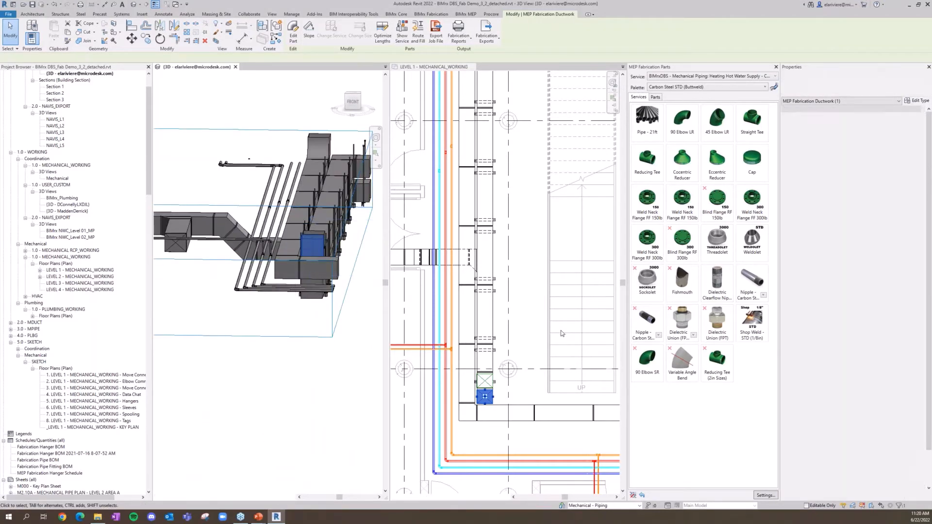
scroll(520, 362, "down", 3)
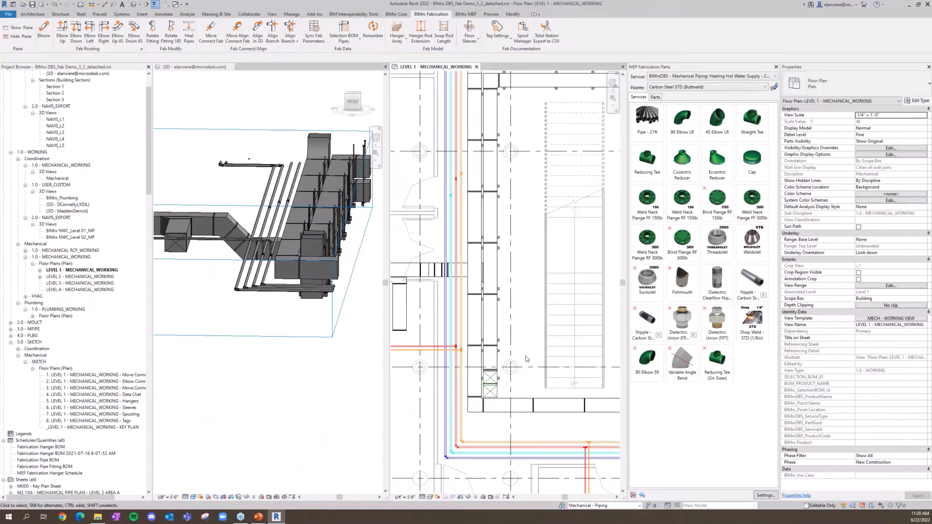
Start Hanger Trapeze and select the hangers along the vertical corridor duct run in the Level 1 plan.
left_click(406, 44)
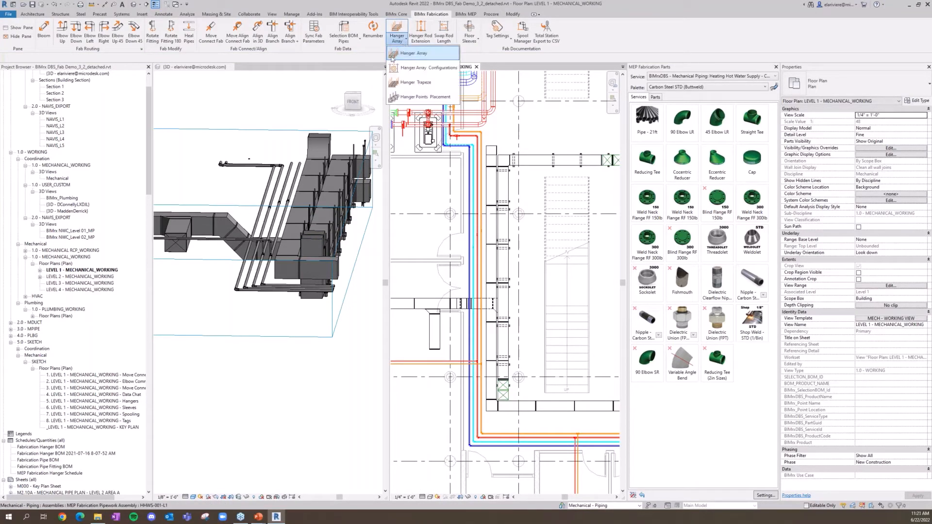
left_click(415, 82)
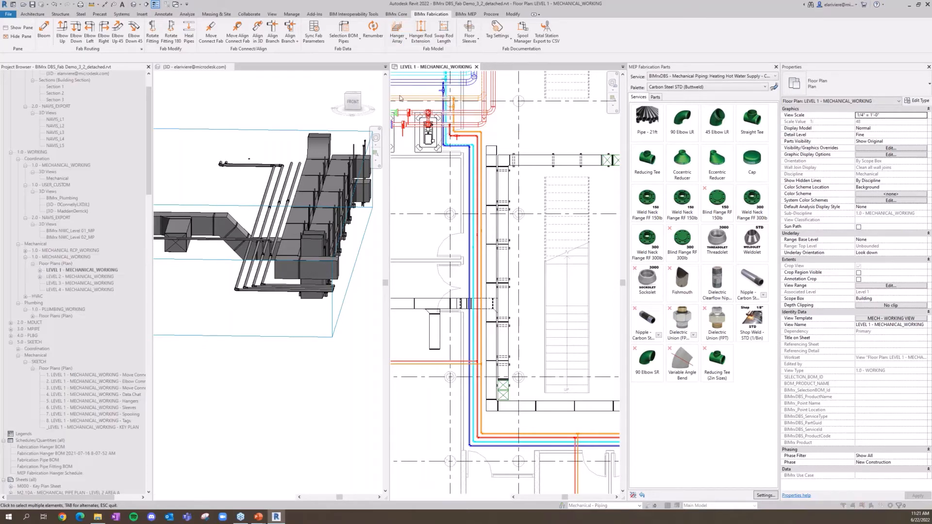
scroll(518, 212, "up", 2)
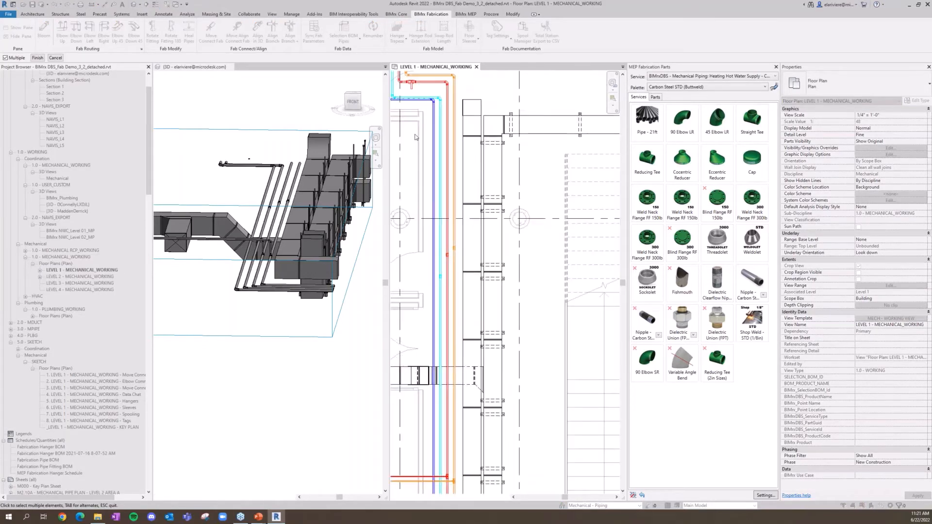
middle_click_drag(495, 175, 516, 114)
left_click_drag(516, 115, 537, 387)
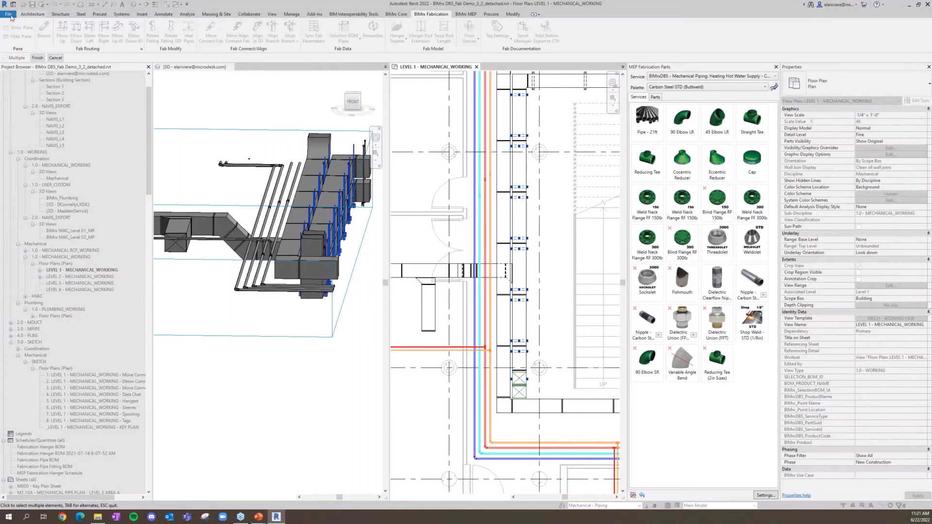
left_click(36, 59)
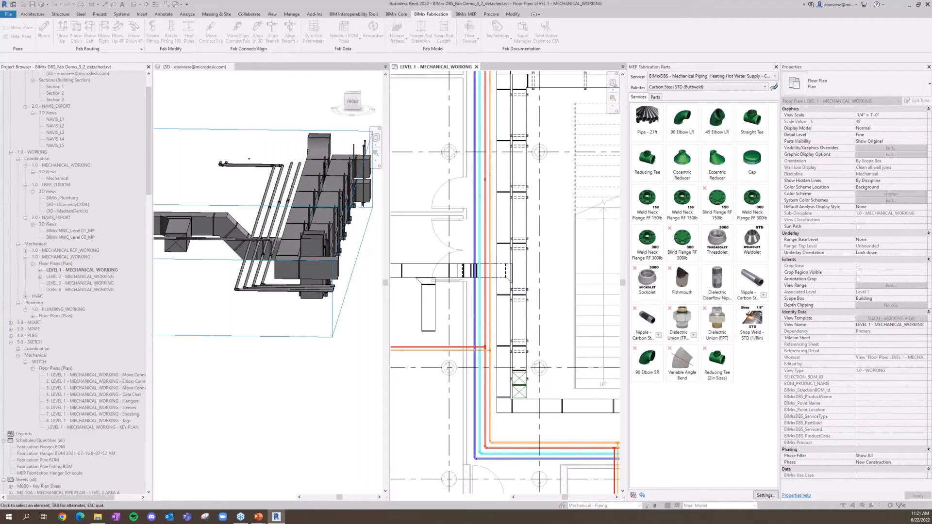
Pick the duct edge beside the riser at the end of the corridor run as the first trapeze reference.
scroll(543, 385, "up", 2)
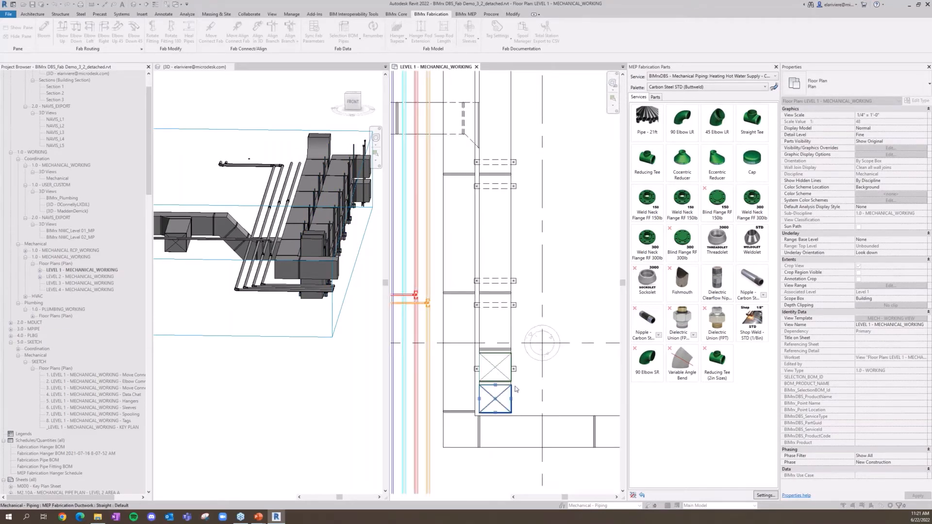
scroll(516, 386, "up", 2)
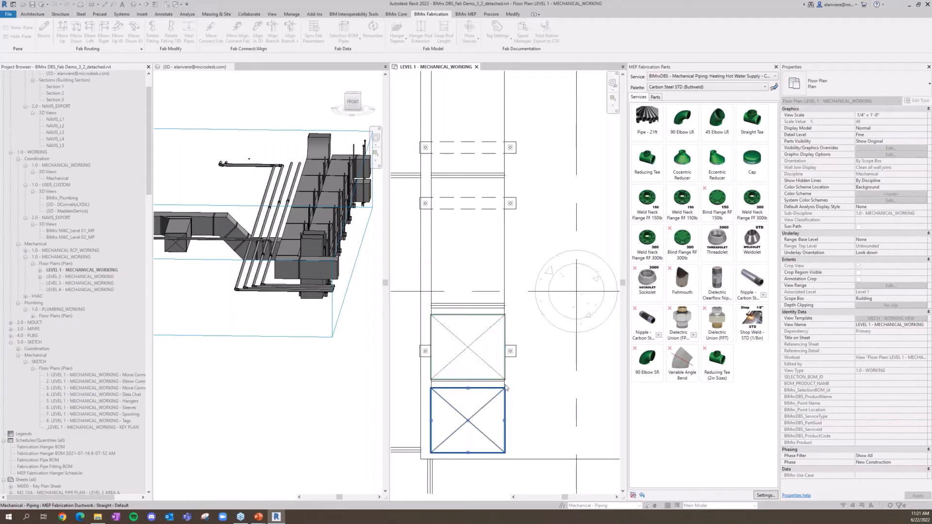
scroll(506, 387, "up", 4)
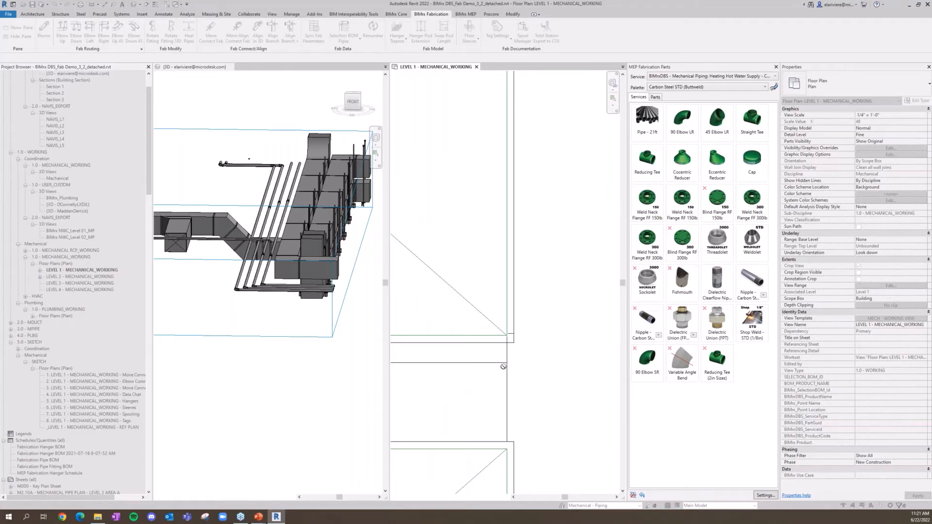
scroll(503, 366, "down", 2)
key("Tab")
key("Tab")
key("Tab")
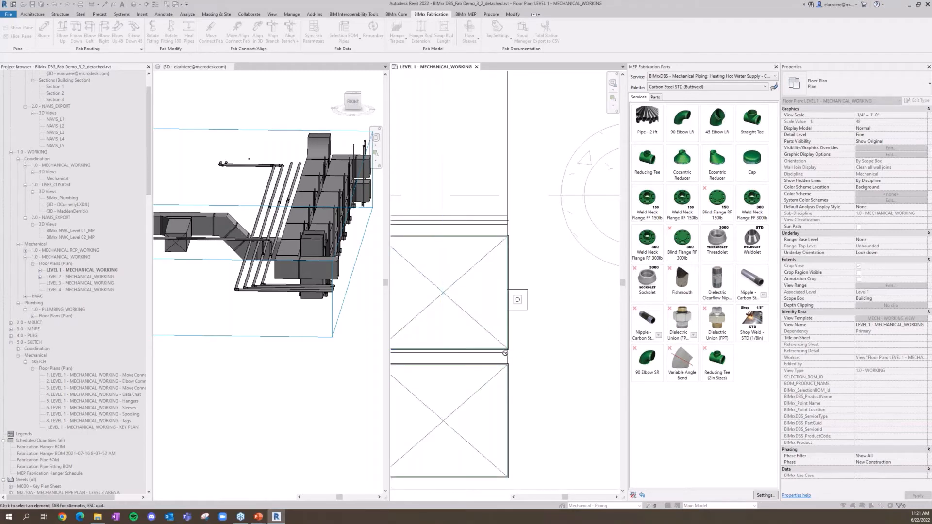
left_click(507, 355)
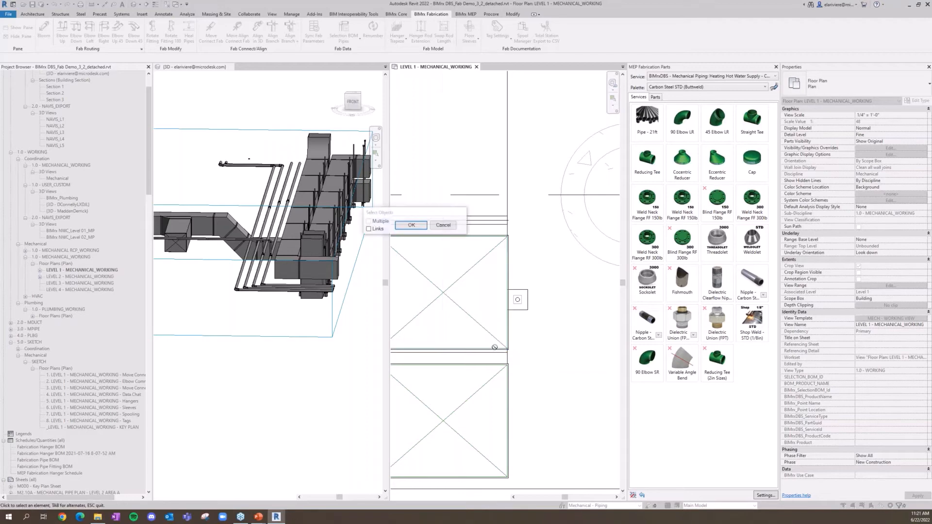
Pick the outermost blue pipe as the other trapeze object and confirm to stretch the hangers across the parallel pipes.
scroll(494, 347, "down", 5)
left_click(481, 278)
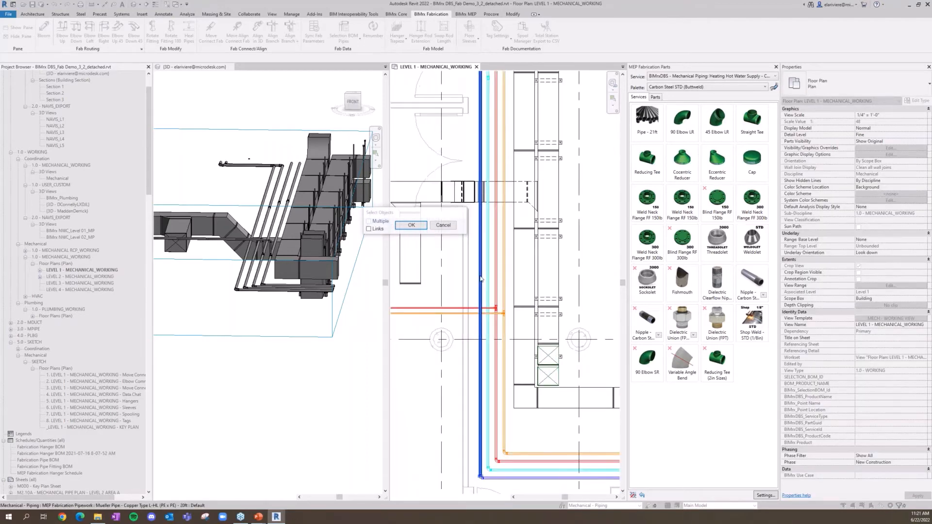
left_click(419, 248)
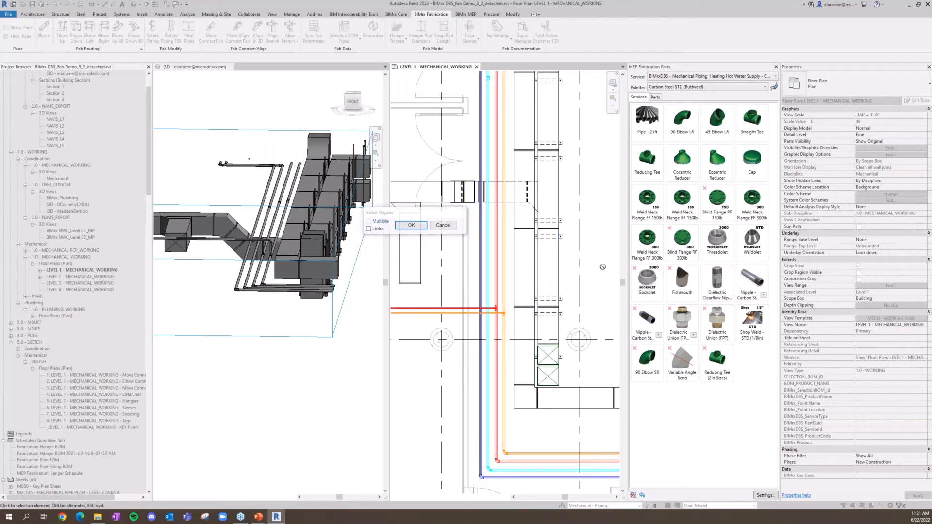
scroll(597, 277, "down", 3)
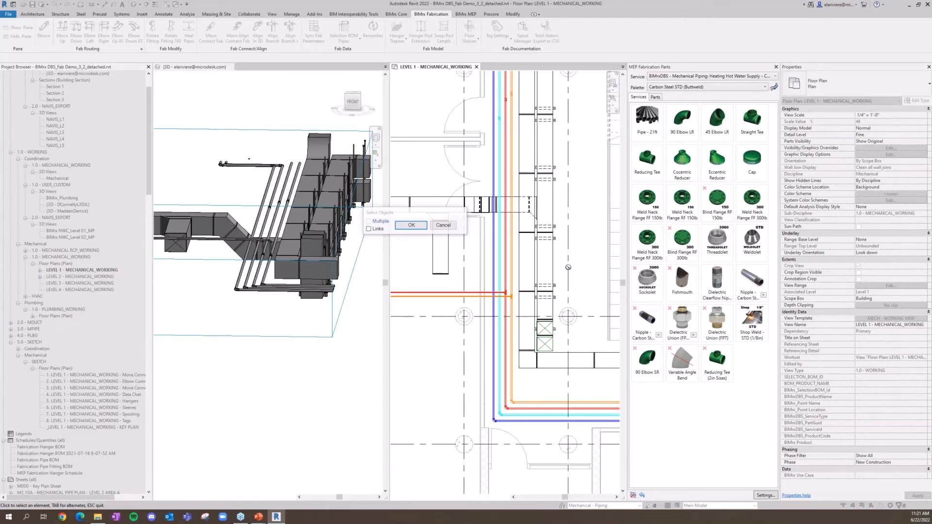
left_click(411, 225)
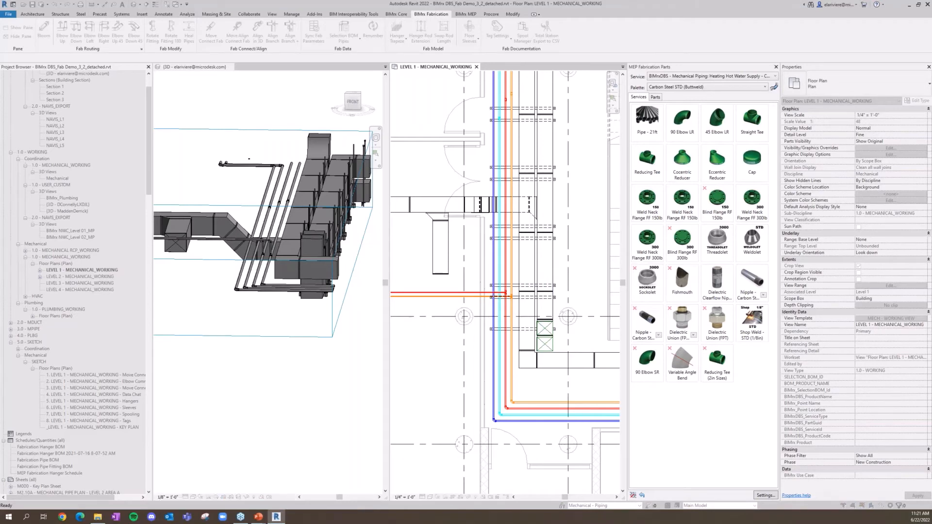
Examine the stretched trapeze hangers beneath the corridor ductwork and parallel pipes from several angles in the 3D view.
left_click(321, 309)
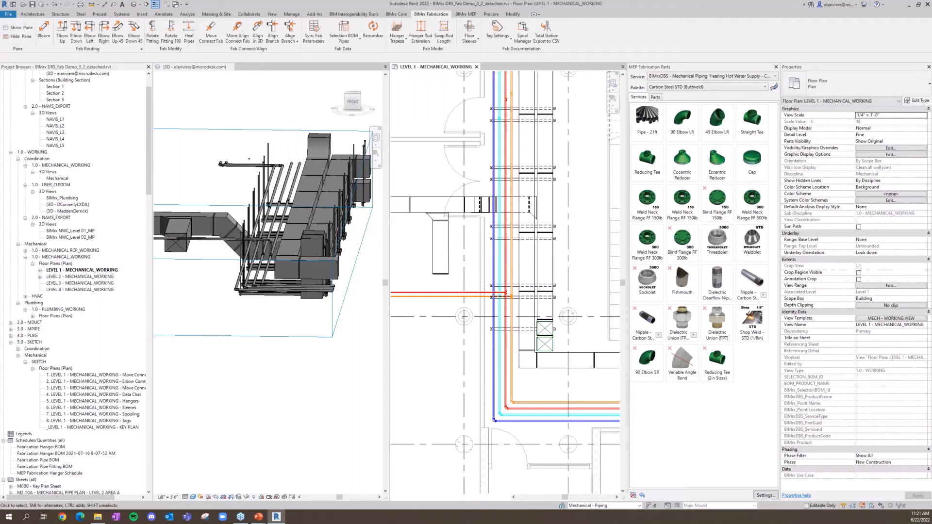
mouse_move(324, 302)
middle_mouse_down("shift")
mouse_move(334, 310)
mouse_move(339, 296)
middle_mouse_up("shift")
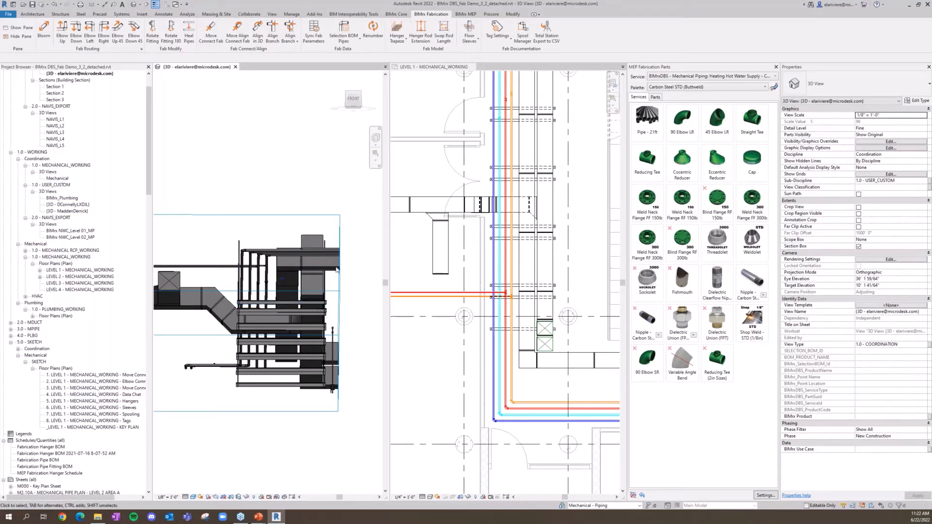
middle_click_drag(351, 297, 333, 324, "shift")
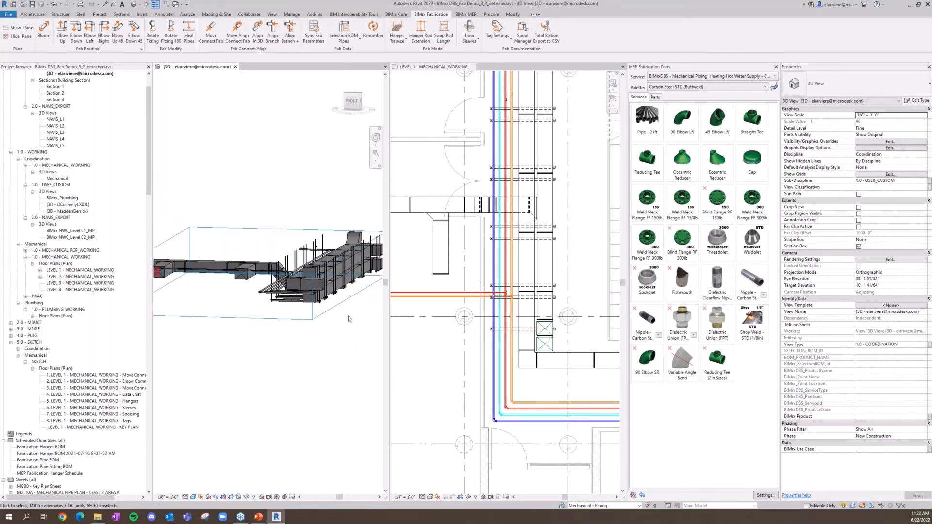
scroll(359, 314, "up", 5)
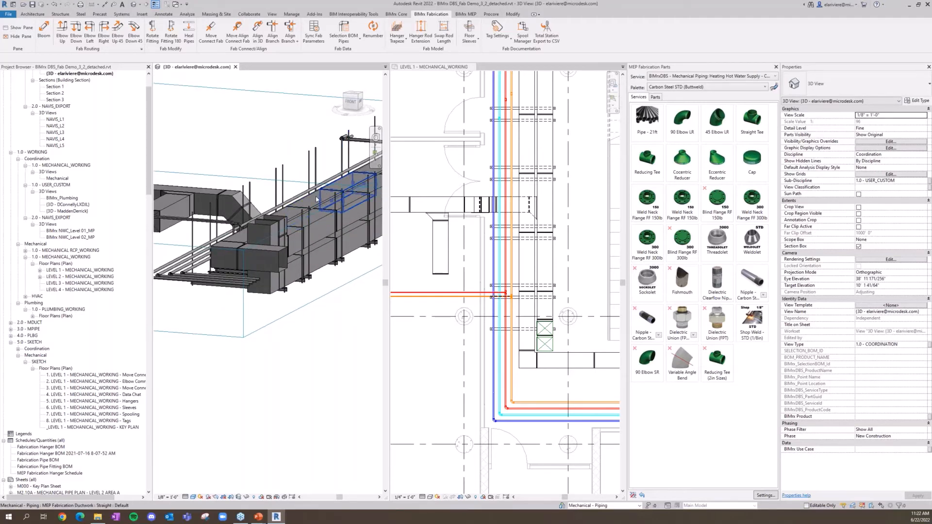
left_click(180, 248)
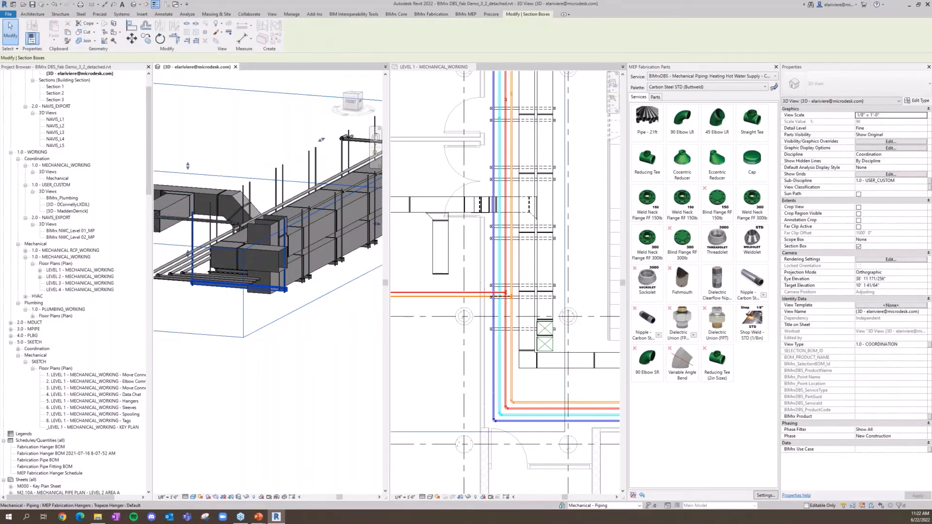
scroll(180, 248, "down", 3)
scroll(272, 220, "up", 3)
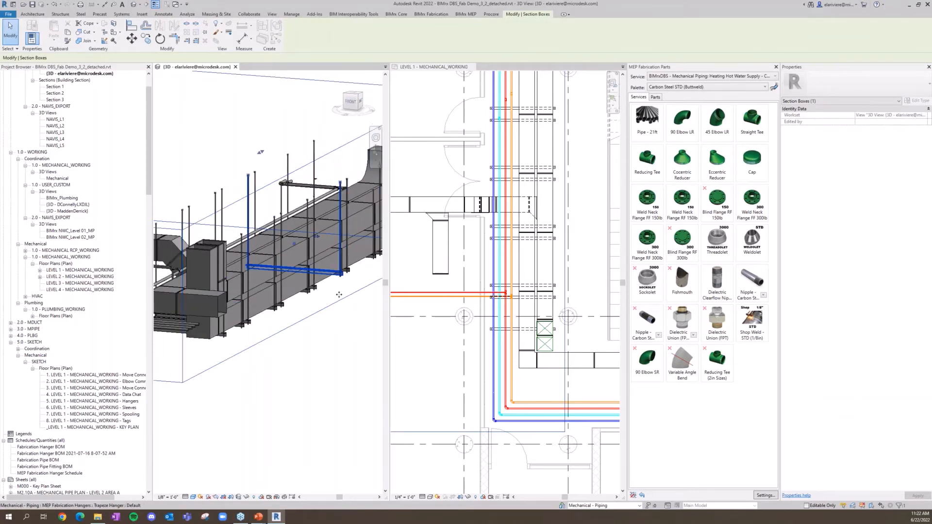
middle_click_drag(339, 295, 565, 281, "shift")
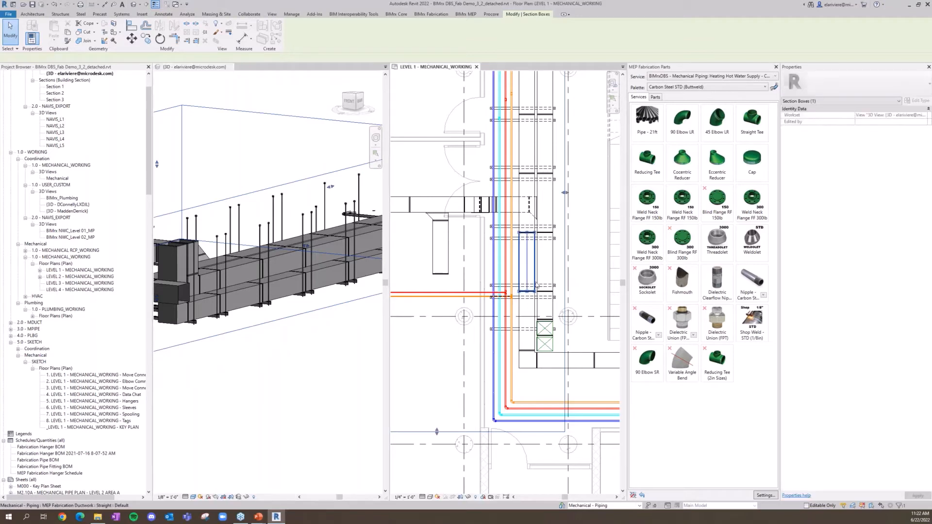
Select the trapeze hanger crossing the pipes just above the red branch connection in the Level 1 plan and nudge it up the corridor.
scroll(578, 288, "up", 3)
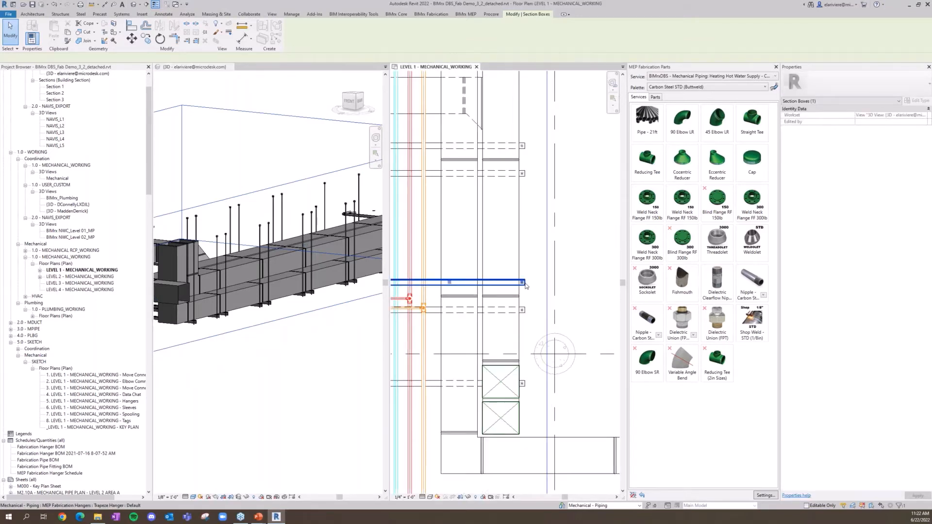
left_click(523, 283)
key("Up")
key("Up")
key("Up")
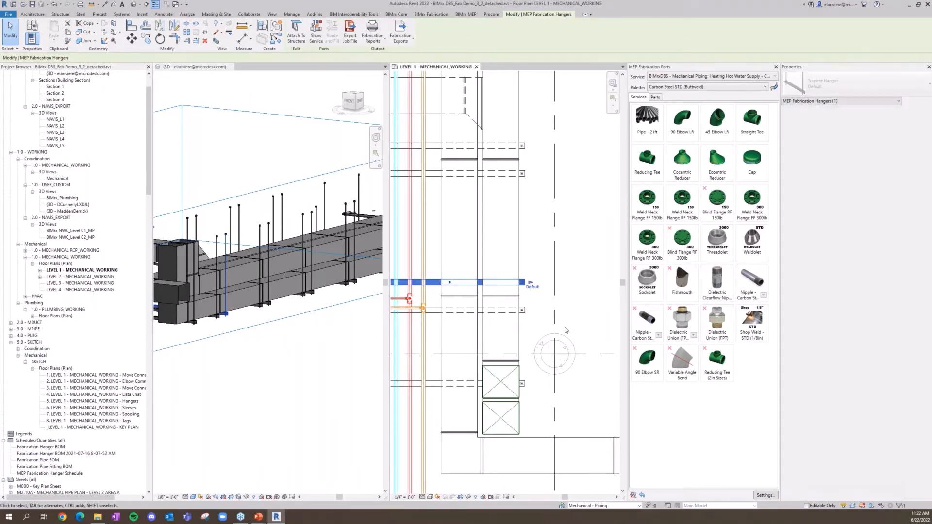
key("Up")
key("Up")
key("Up")
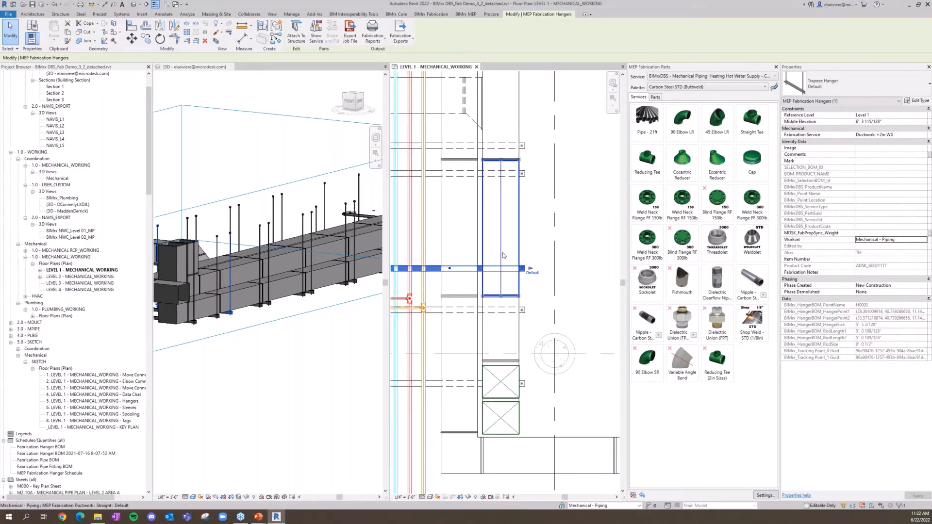
Apply a Hanger Rod Extension into structure to the rods of the selected trapeze hanger.
scroll(502, 253, "down", 3)
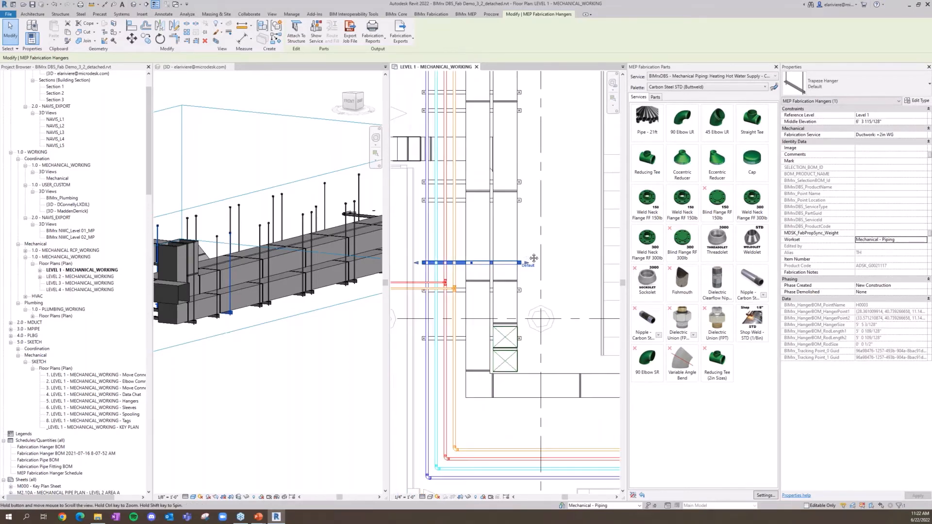
left_click(430, 14)
left_click(426, 39)
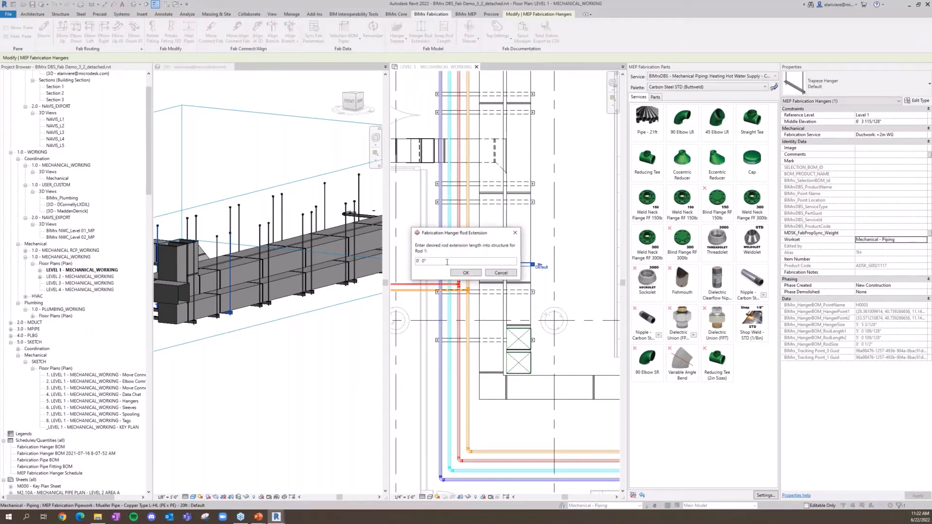
left_click_drag(447, 262, 407, 262)
key("BackSpace")
left_click(478, 273)
type("0")
left_click(466, 272)
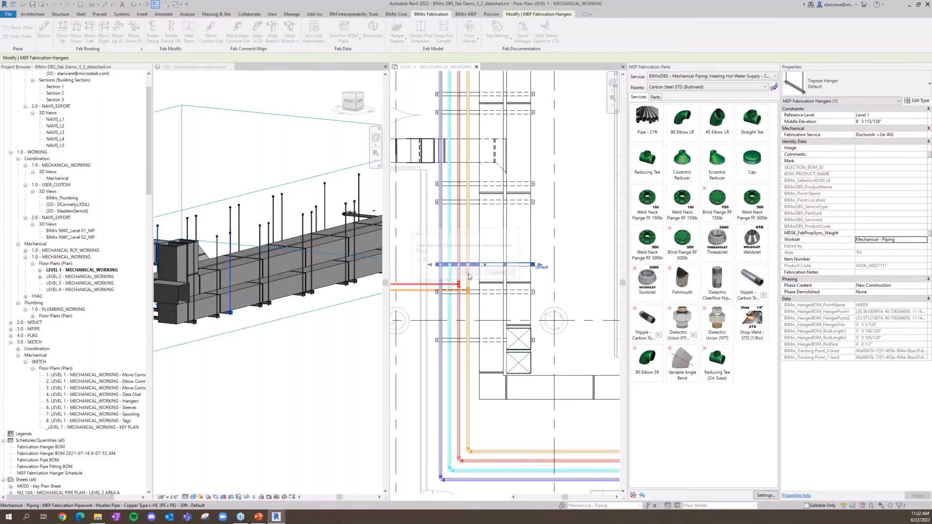
Swap the rod lengths of the selected trapeze hanger so the extension goes to its opposite rod.
scroll(188, 257, "up", 3)
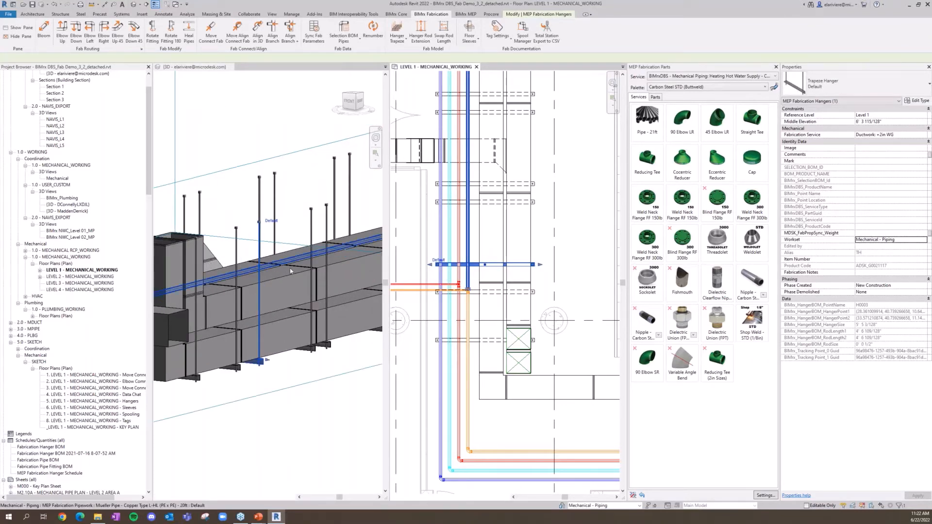
middle_click_drag(212, 295, 204, 216)
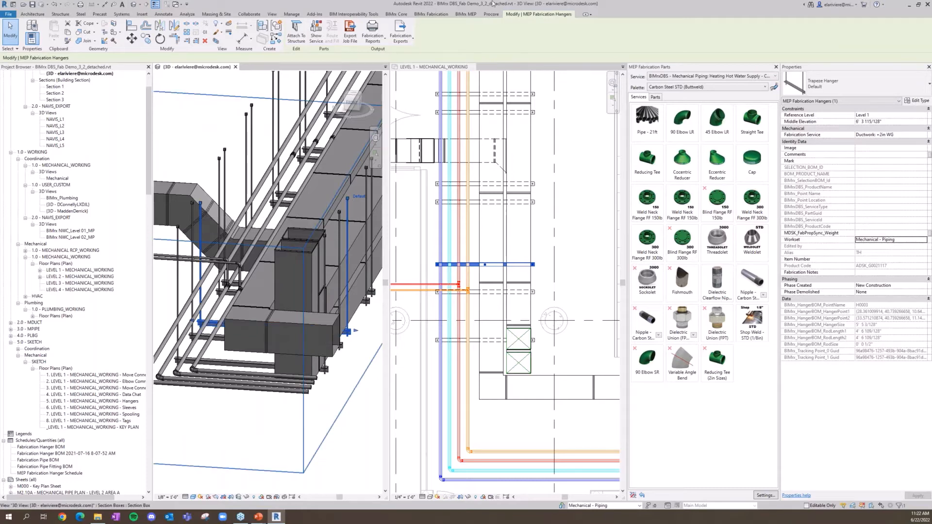
left_click(447, 16)
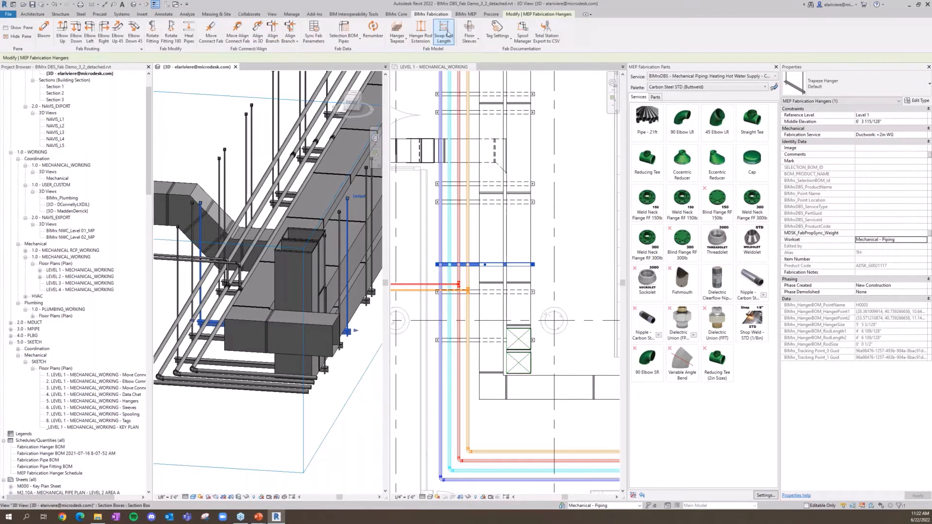
left_click(444, 33)
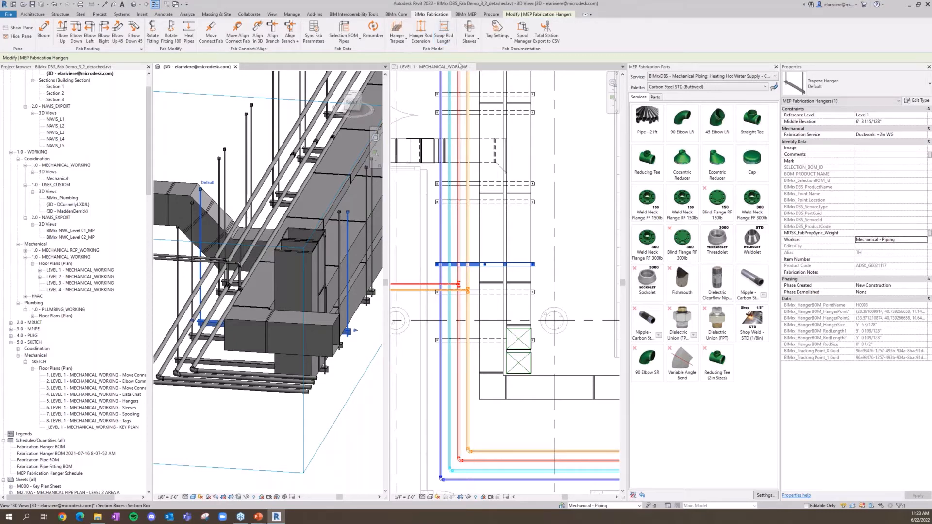
Export the hanger points of the ductwork and piping in the 3D view to a Total Station CSV file on the Desktop.
left_click(564, 166)
scroll(564, 166, "down", 3)
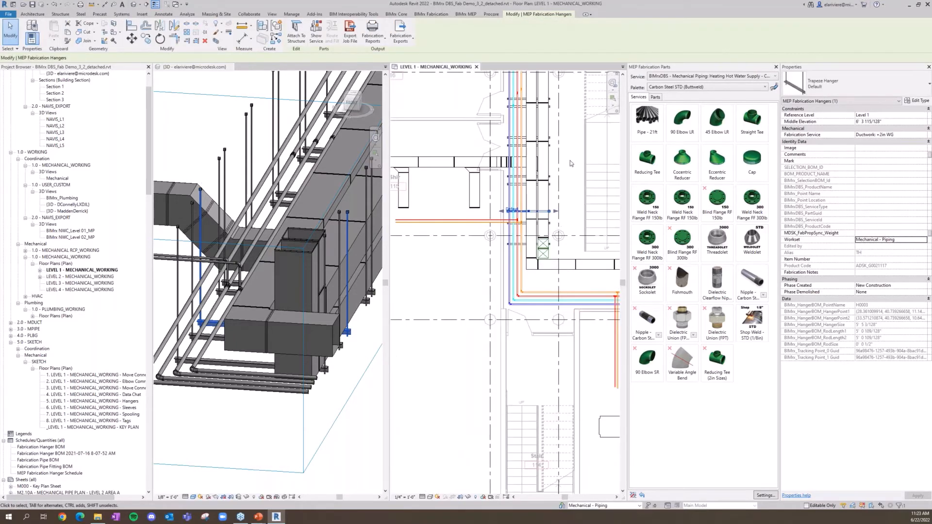
scroll(519, 164, "down", 2)
scroll(201, 168, "down", 2)
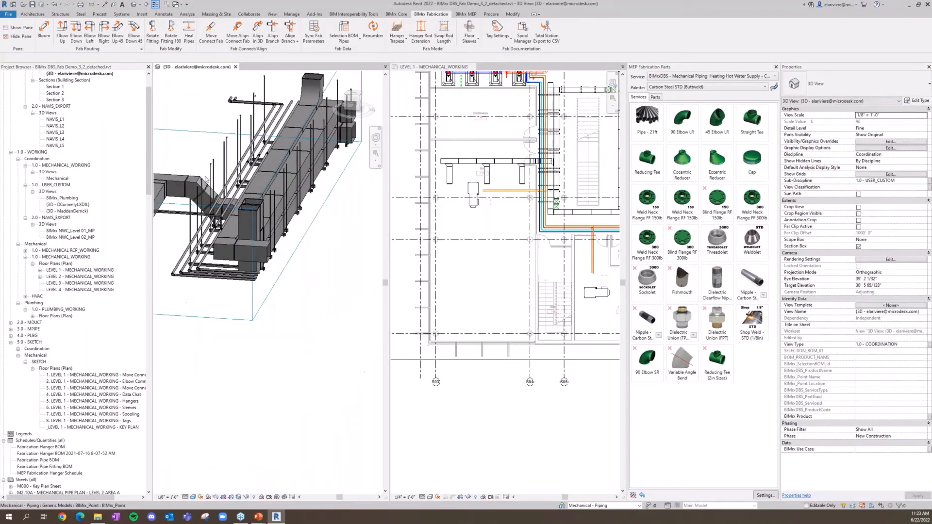
left_click(546, 34)
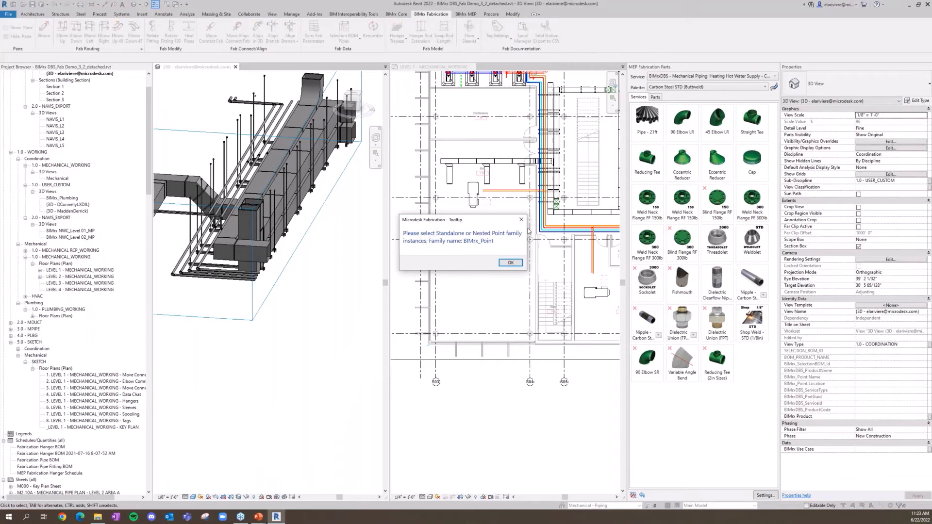
left_click(511, 262)
left_click_drag(173, 349, 370, 98)
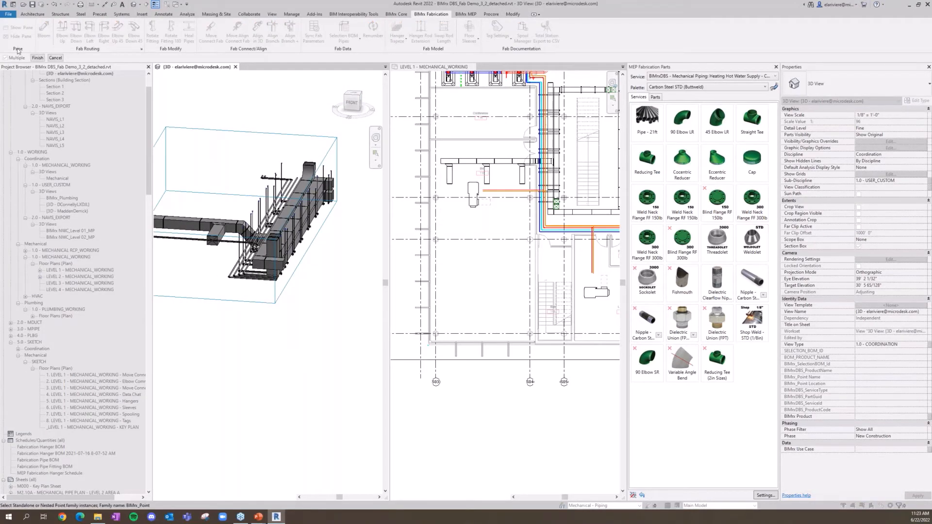
left_click(37, 57)
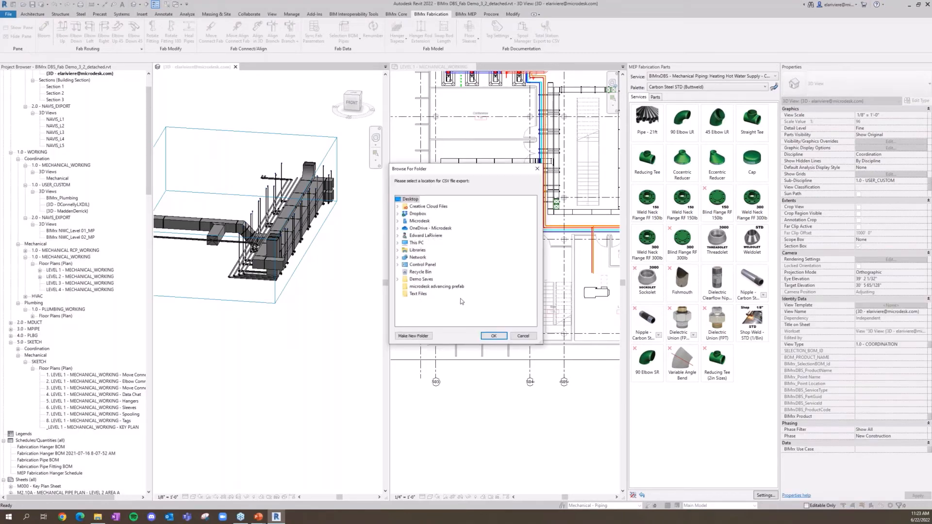
left_click(493, 335)
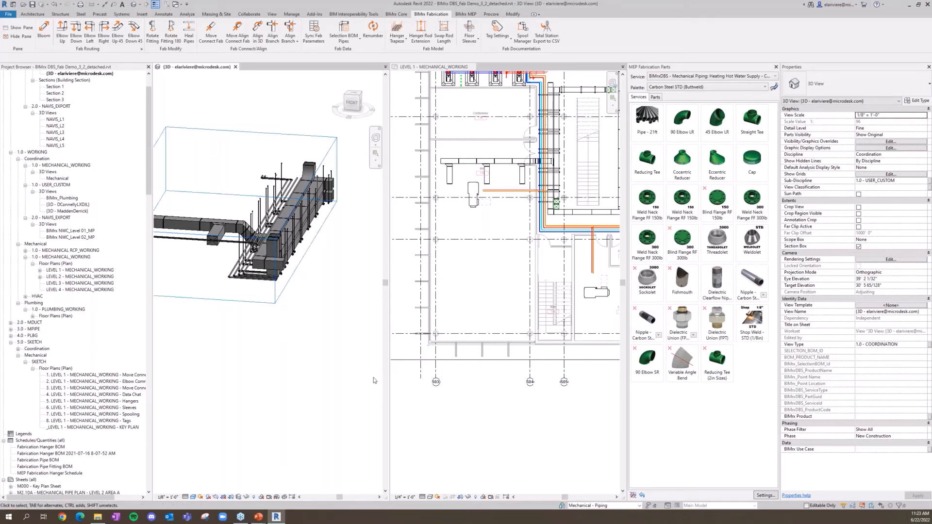
Review the exported point numbers, coordinates and descriptions in Excel and close the CSV file.
left_click(457, 335)
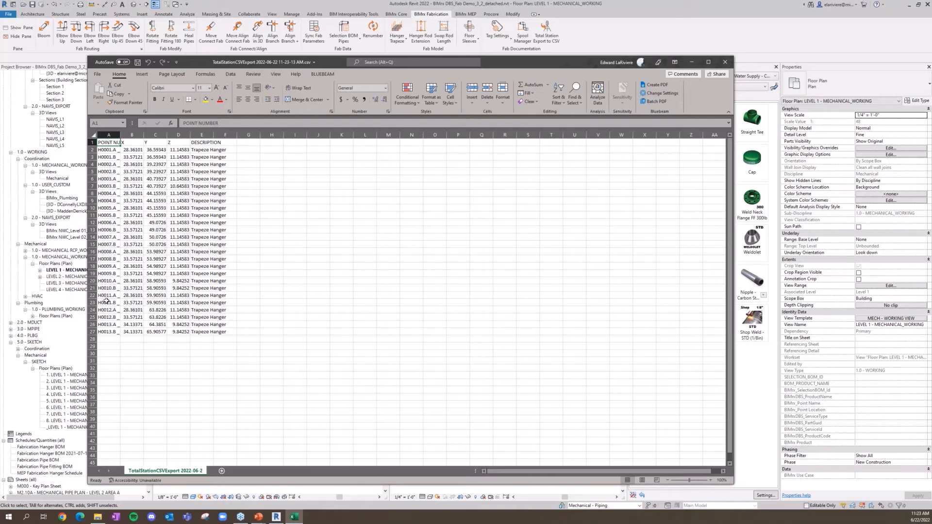
left_click(725, 62)
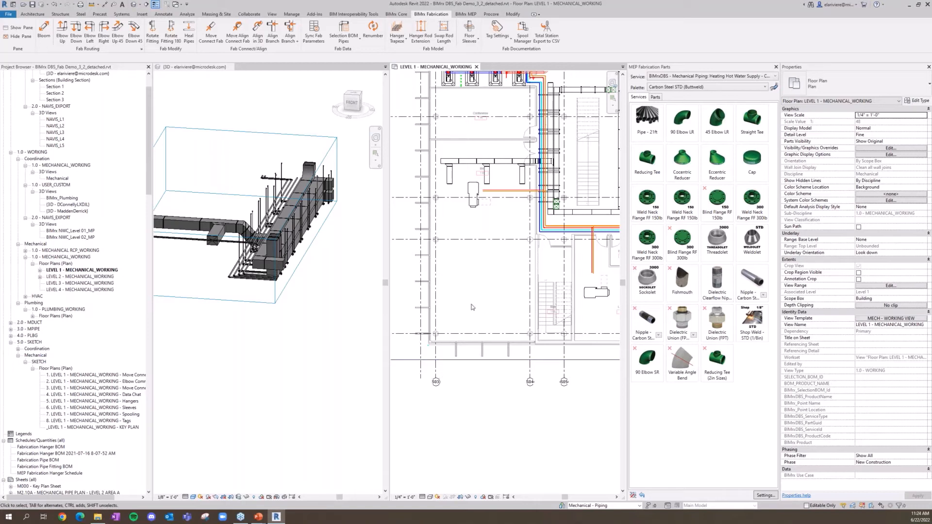
Show the Fabrication Properties pane and widen it beside the 3D view.
scroll(503, 139, "up", 2)
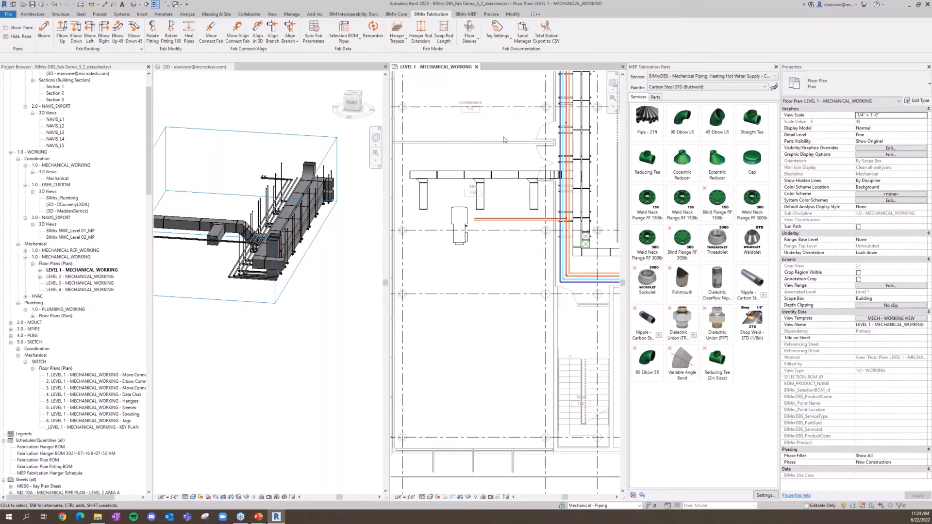
middle_click_drag(503, 140, 513, 171)
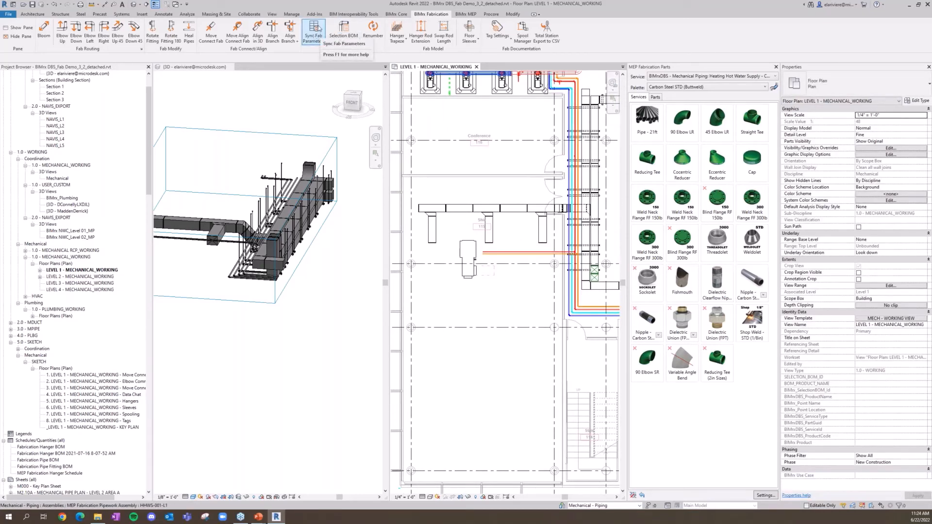
left_click(16, 28)
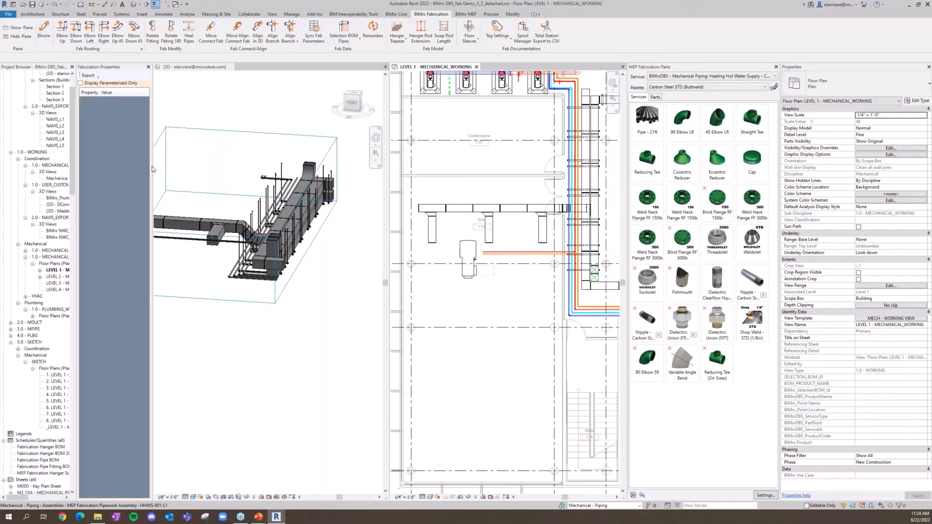
left_click_drag(152, 169, 256, 192)
Select the trapeze hanger nearest the duct riser in 3D and widen Fabrication Properties to make its values readable.
scroll(374, 251, "up", 3)
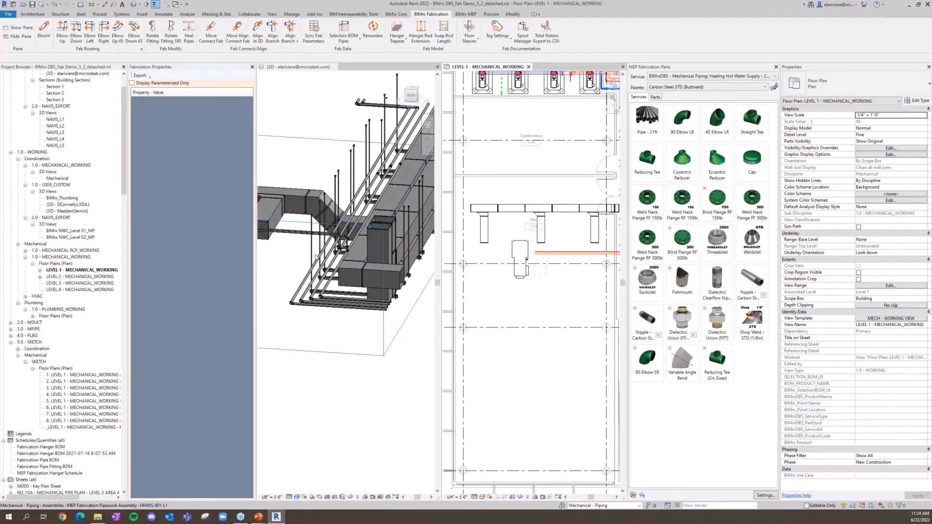
left_click(312, 251)
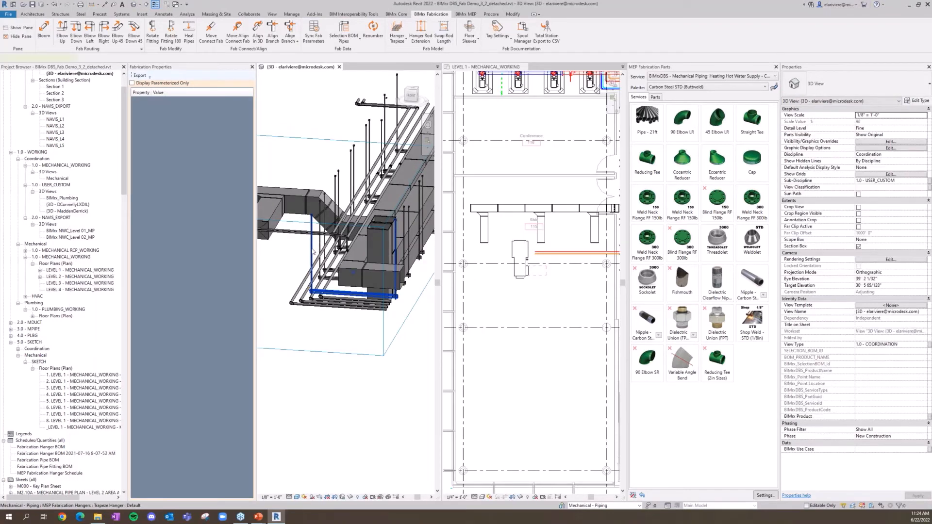
left_click(312, 251)
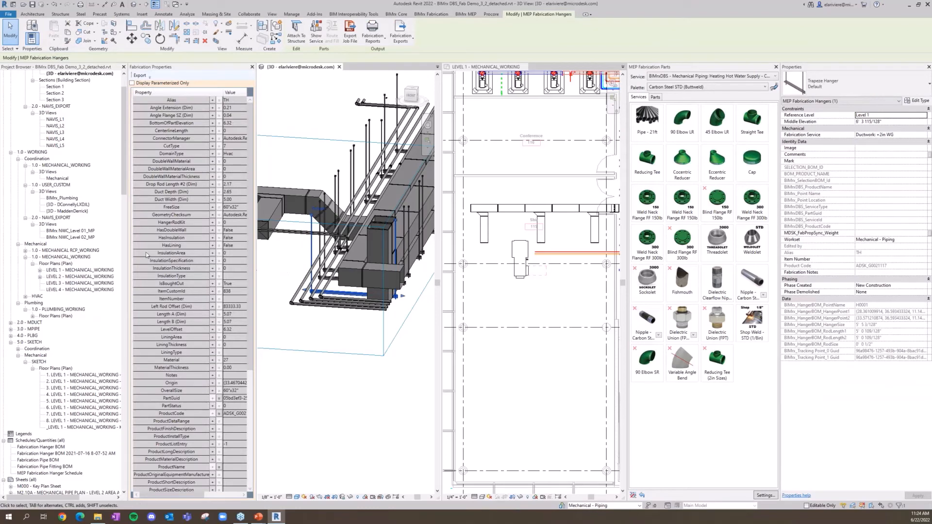
left_click_drag(128, 255, 80, 254)
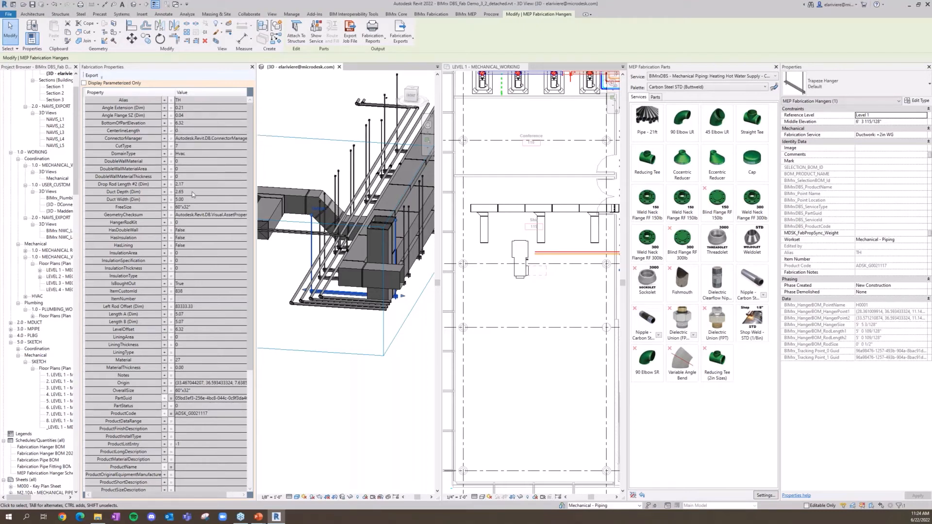
Create a shared parameter from the selected trapeze hanger's DomainType fabrication property and look through its remaining properties.
left_click(139, 155)
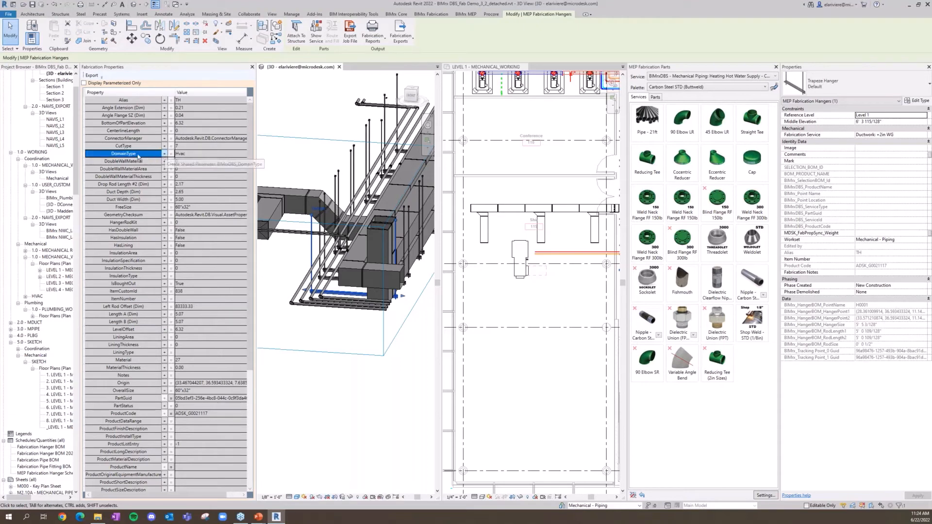
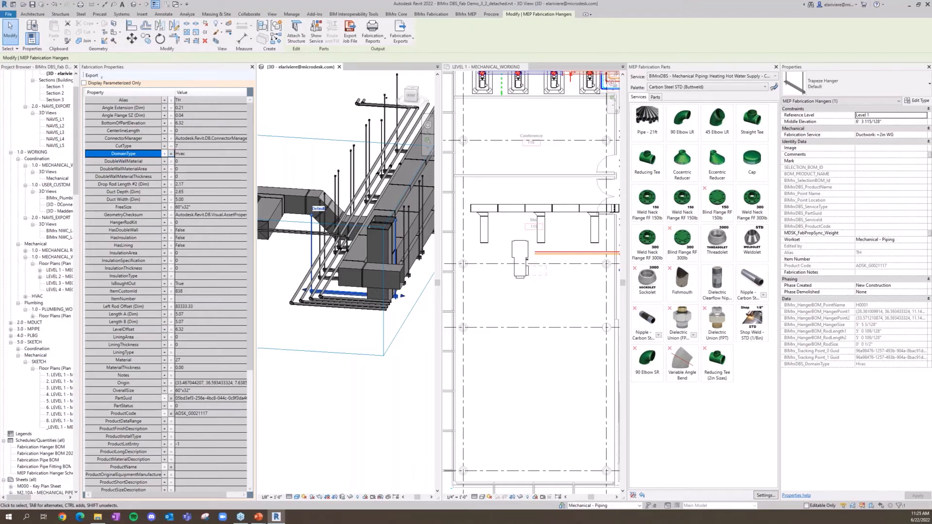
scroll(204, 471, "down", 4)
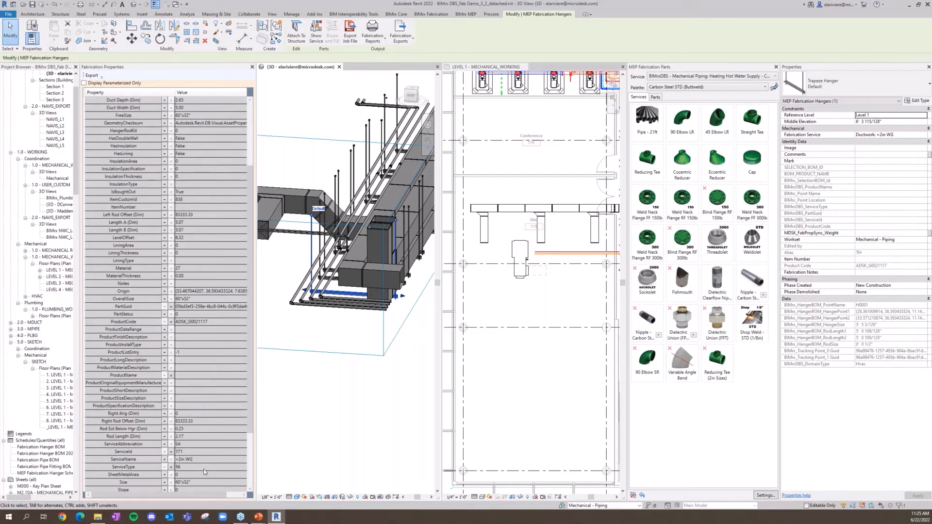
Clear the trapeze hanger selection and make the LEVEL 1 - MECHANICAL_WORKING floor plan the active view.
scroll(172, 196, "up", 4)
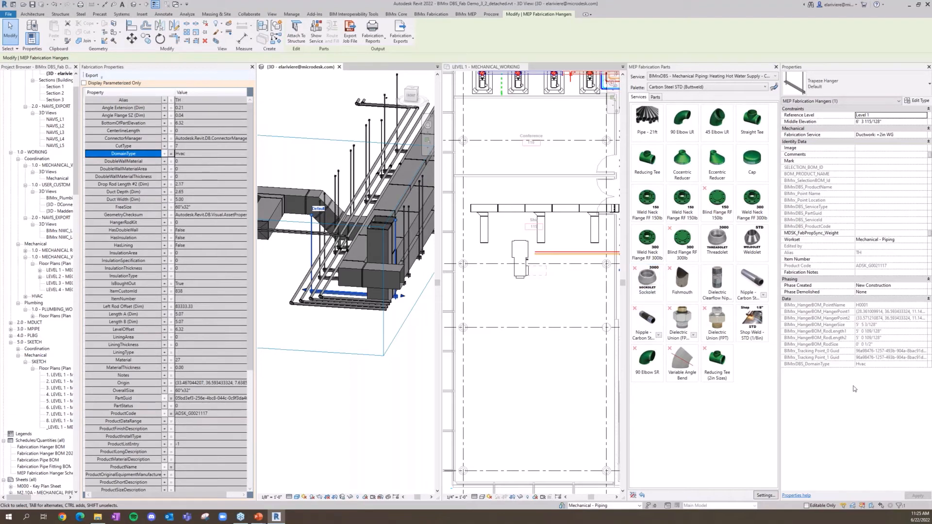
left_click(540, 310)
scroll(514, 320, "down", 3)
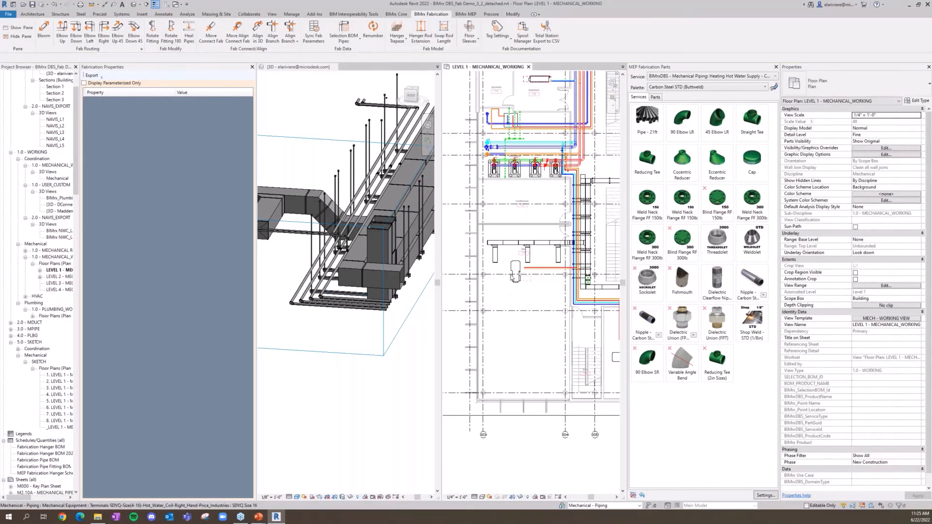
scroll(500, 270, "down", 2)
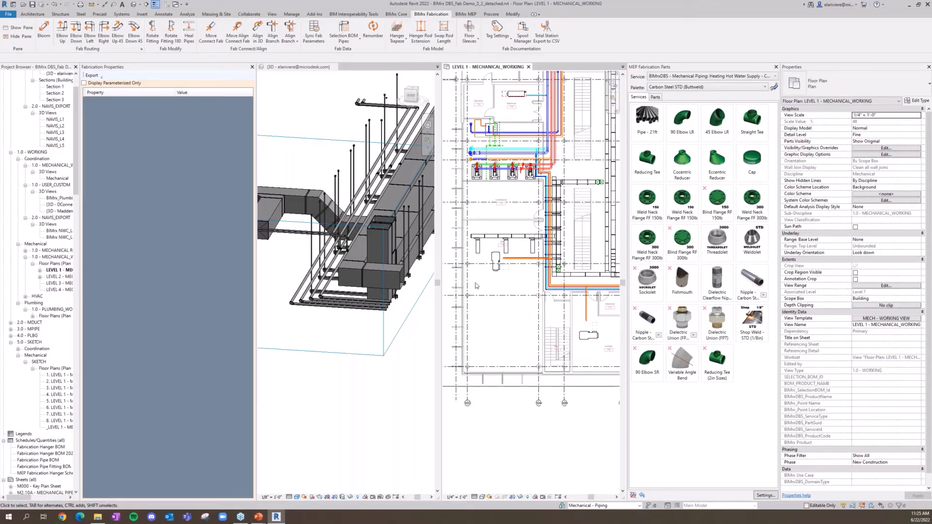
Select all VAV units in the model with the existing VAV rule-based filter.
left_click(397, 14)
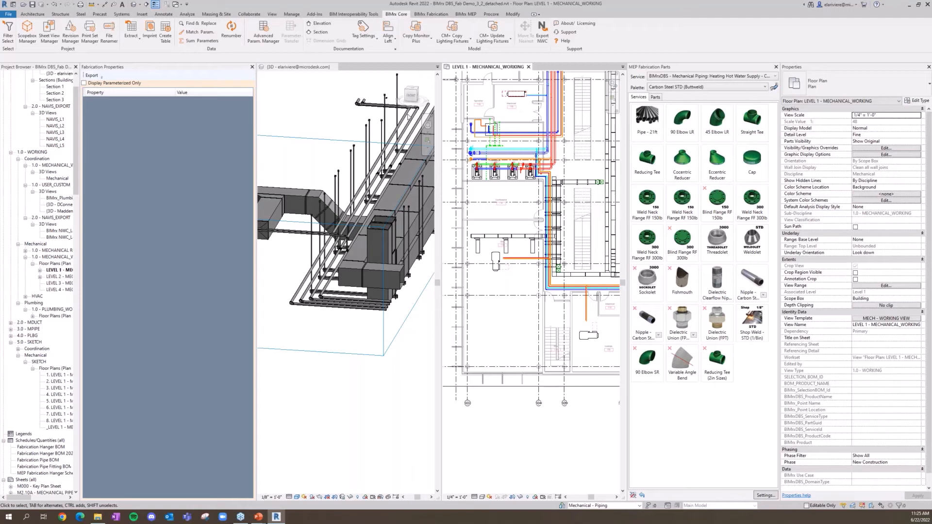
left_click(236, 42)
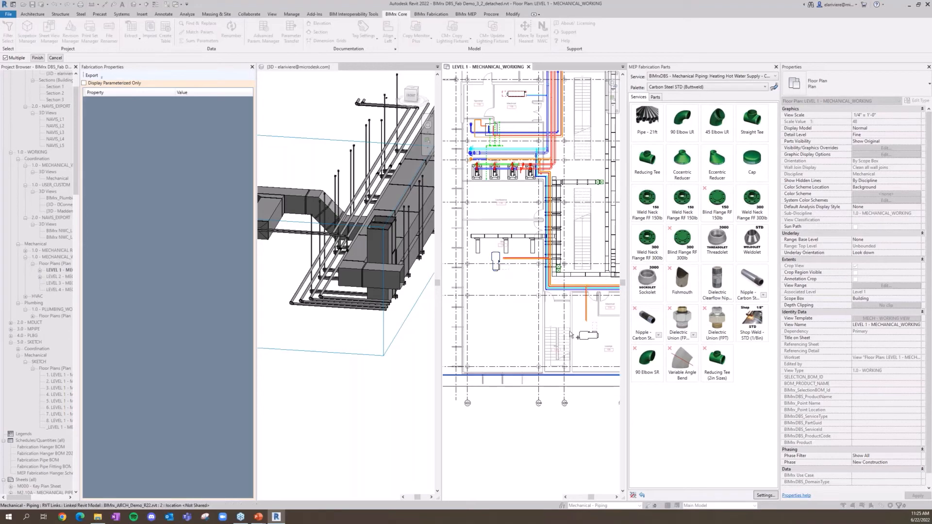
key("Escape")
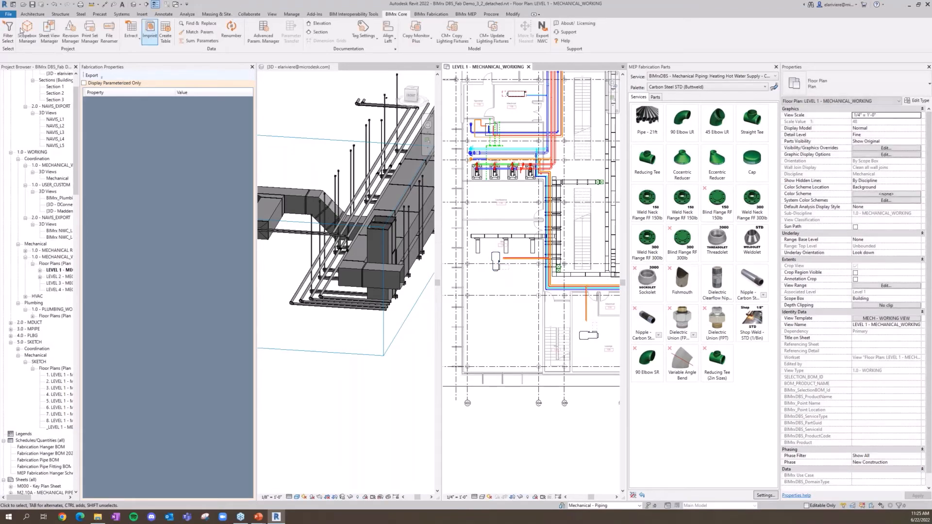
left_click(11, 41)
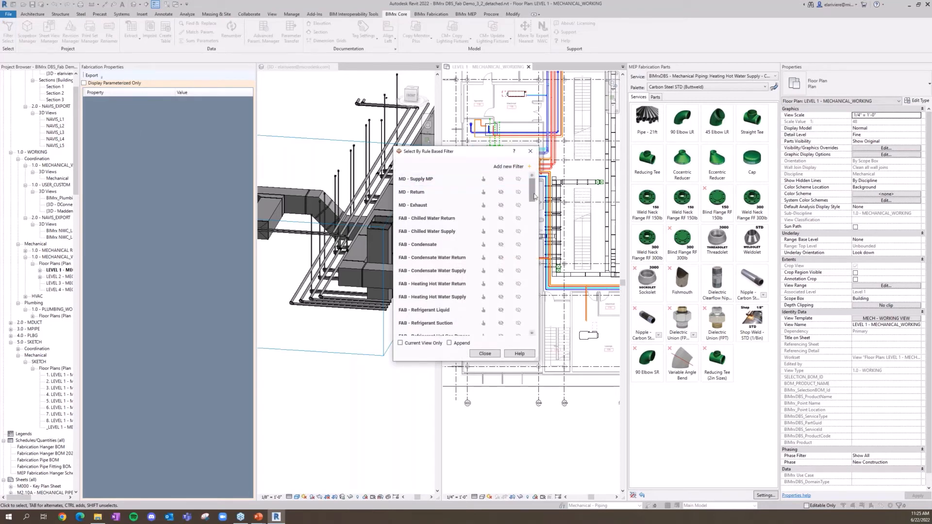
left_click_drag(534, 197, 535, 328)
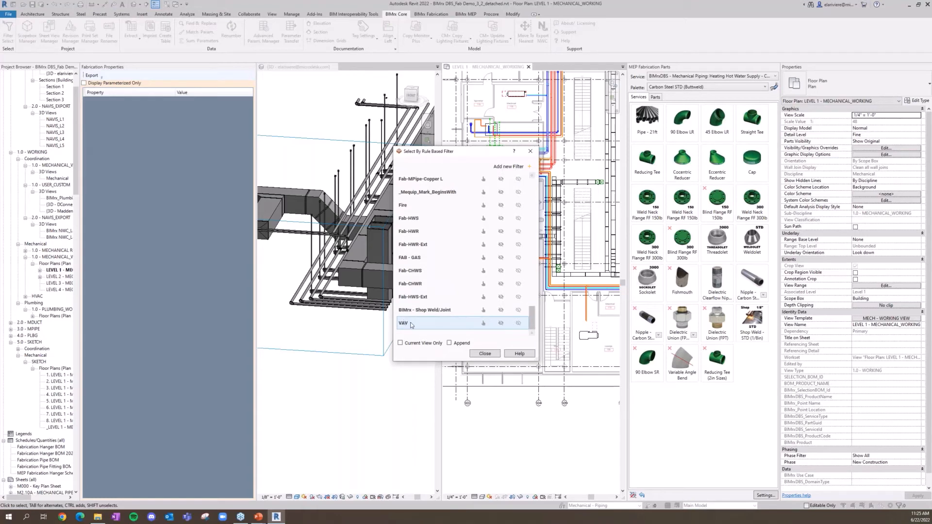
left_click(483, 324)
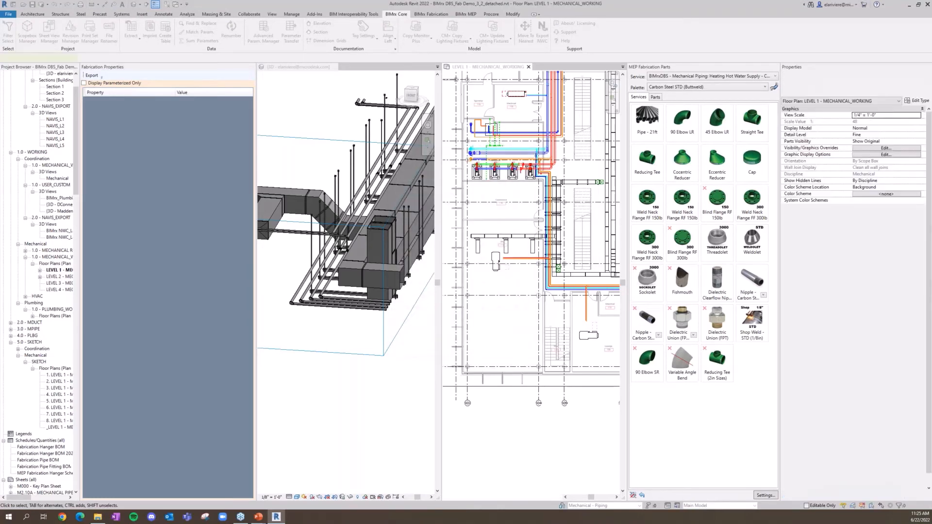
scroll(487, 326, "up", 4)
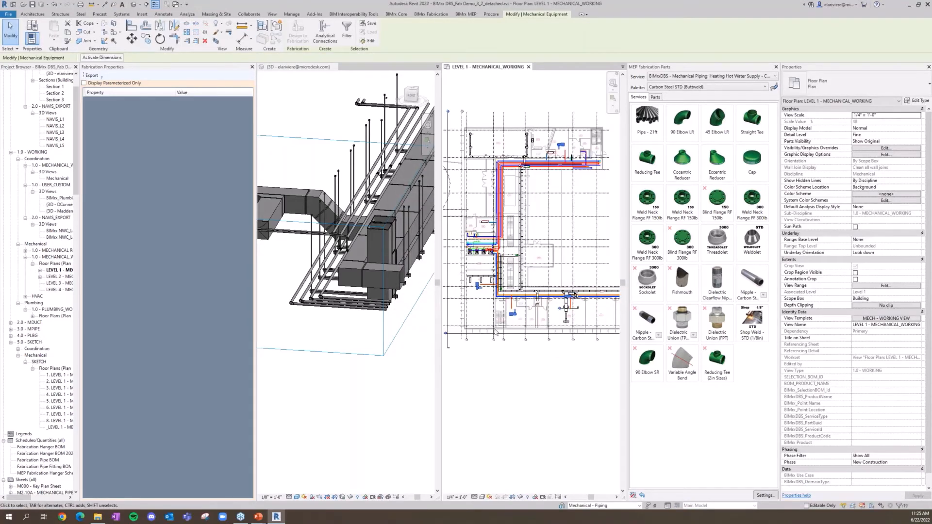
scroll(516, 330, "up", 1)
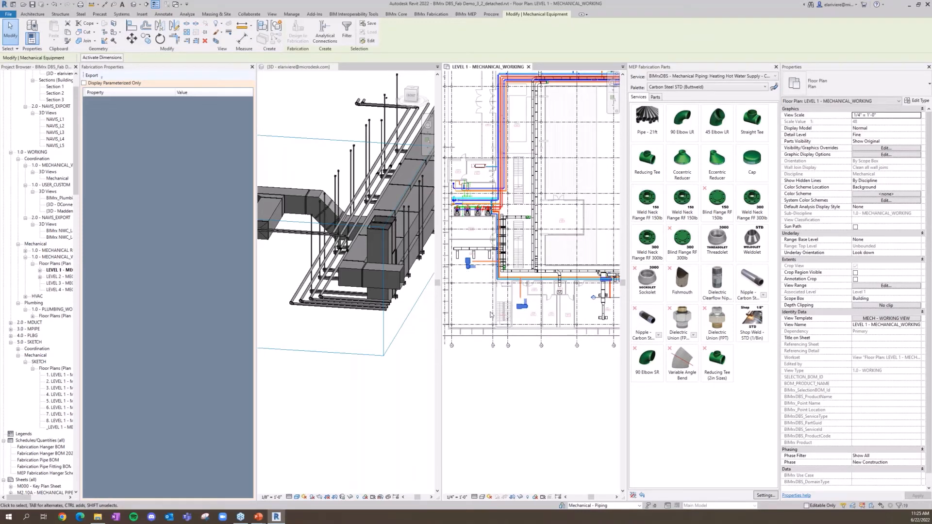
Start Renumber for the selected VAV units and choose Mark as the parameter to renumber.
left_click(396, 14)
left_click(231, 30)
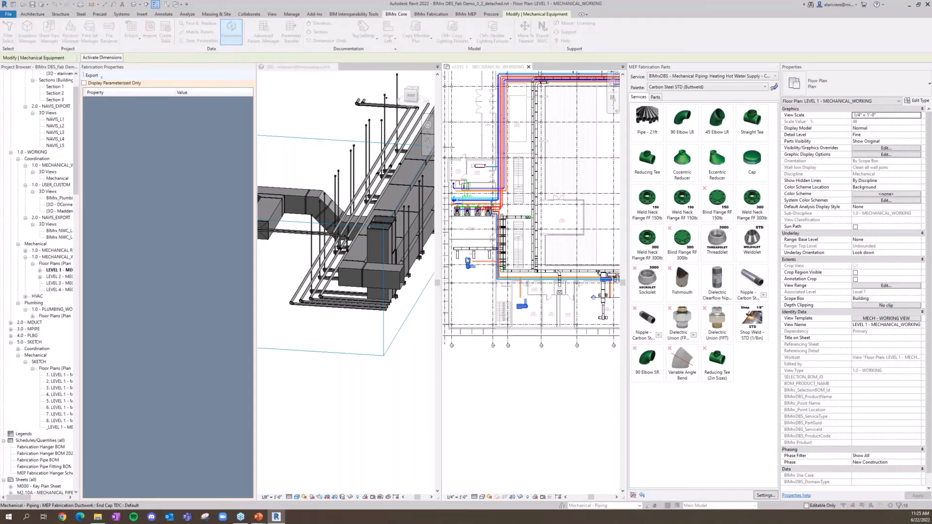
left_click_drag(580, 155, 339, 161)
left_click(439, 186)
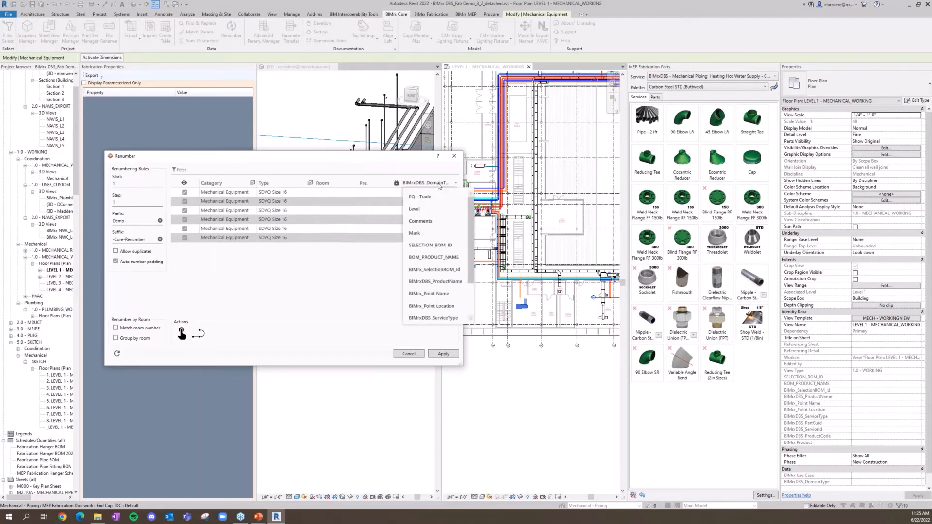
left_click(419, 221)
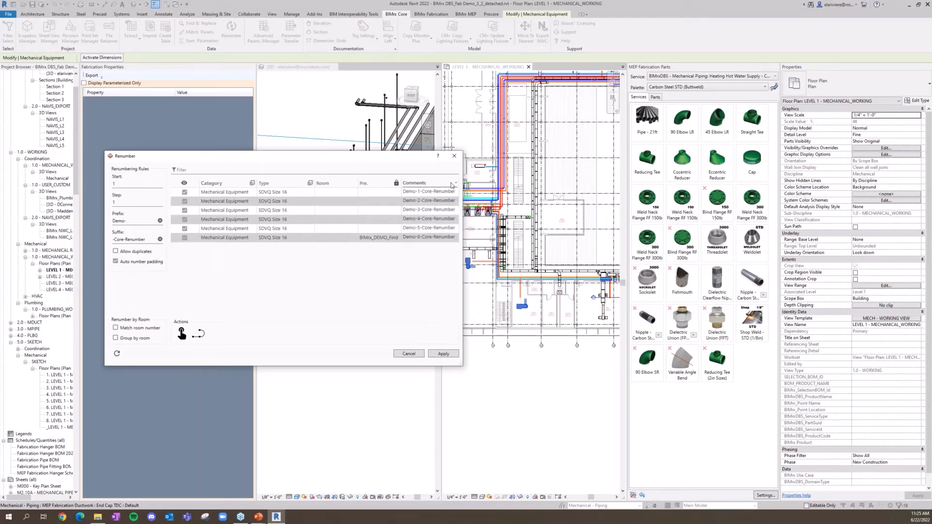
left_click(439, 183)
left_click(429, 200)
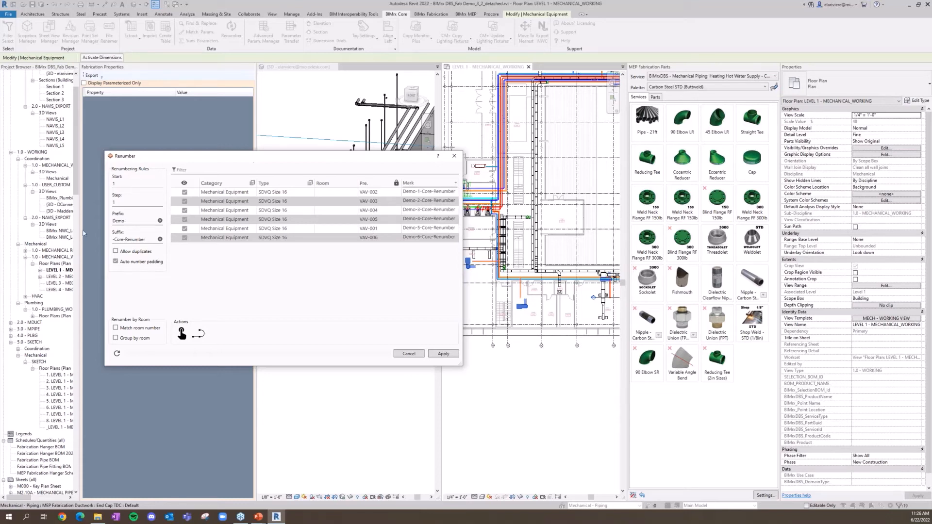
Renumber the VAV units' Marks with the prefix VAV-L1- and no suffix, and clear the selection.
left_click(137, 222)
left_click_drag(129, 223, 103, 220)
type("VAV")
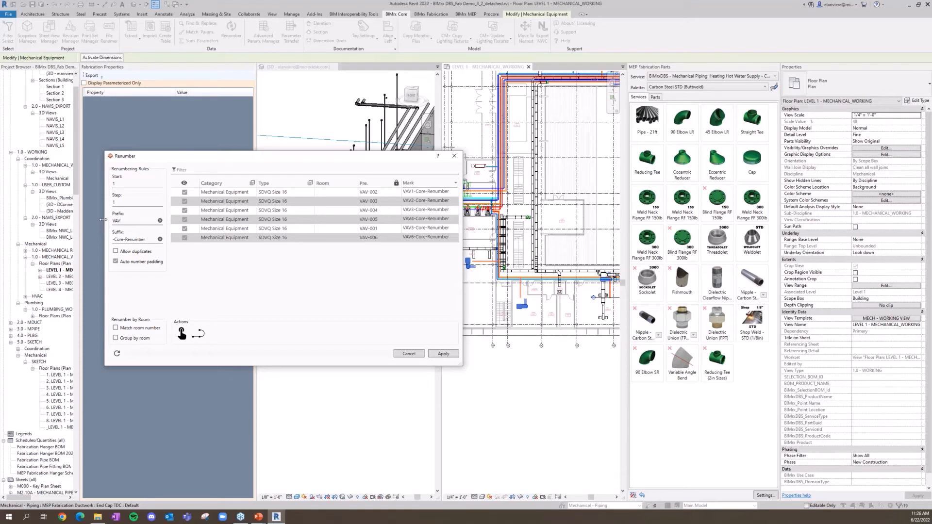
type("-L1")
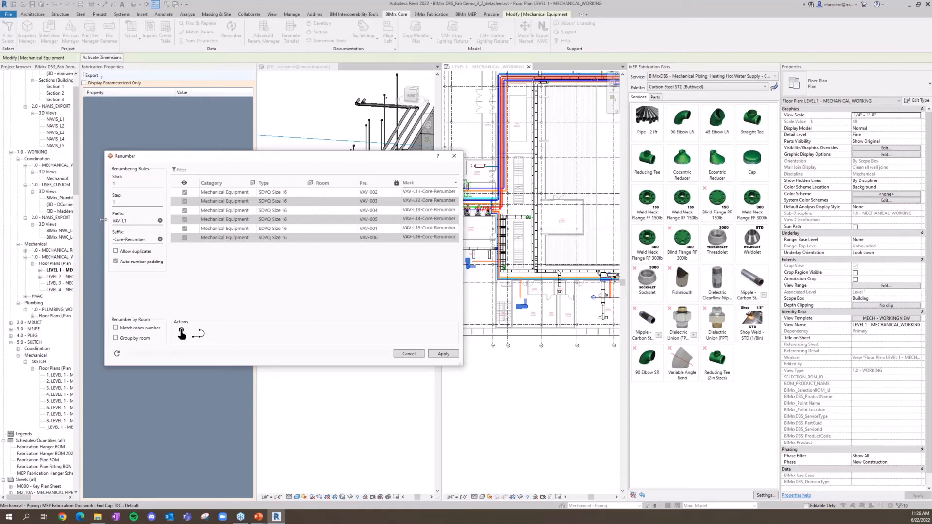
type("-")
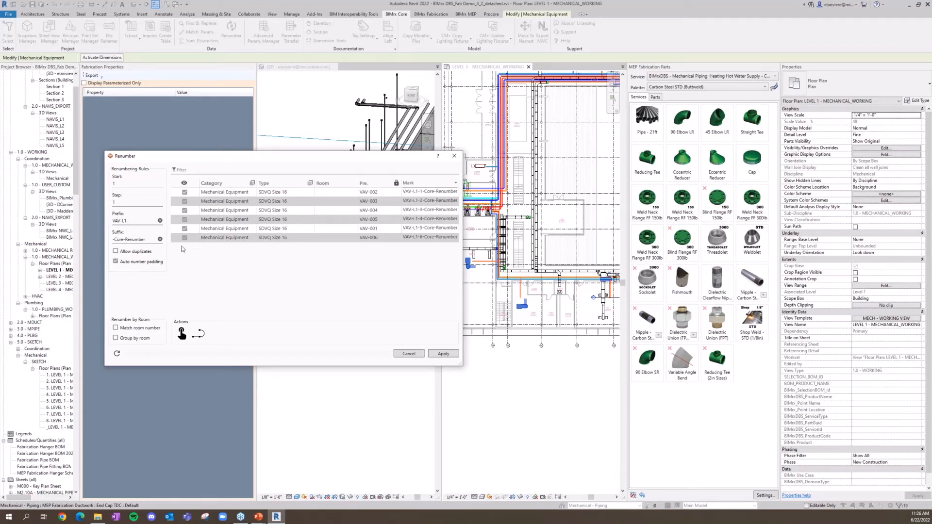
triple_click(147, 240)
key("BackSpace")
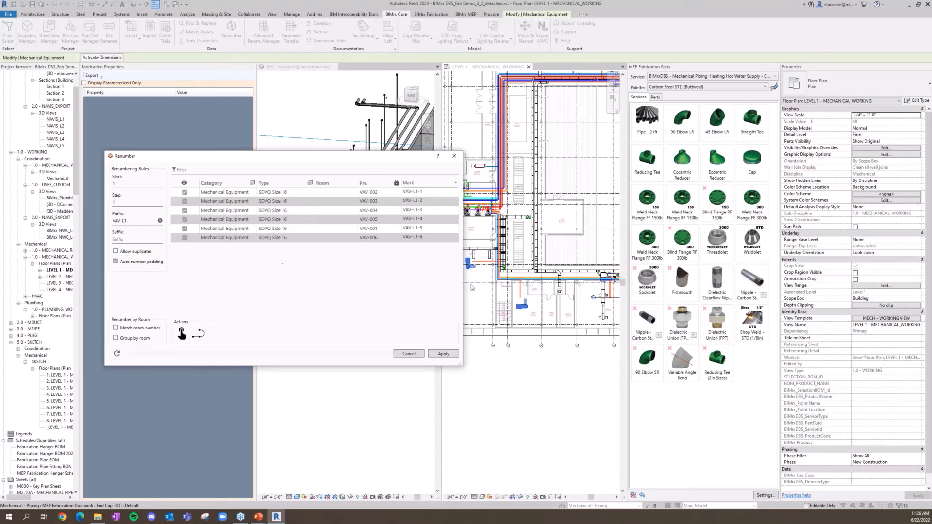
left_click(443, 354)
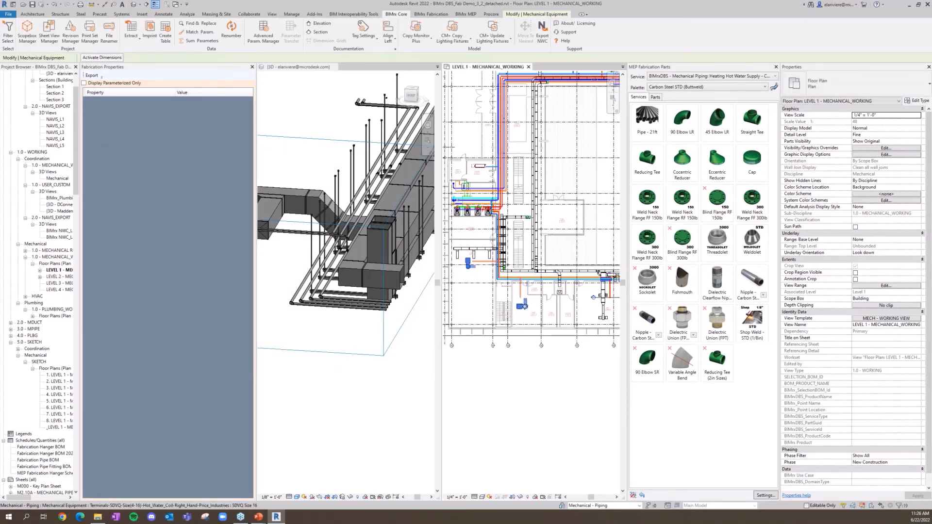
key("Escape")
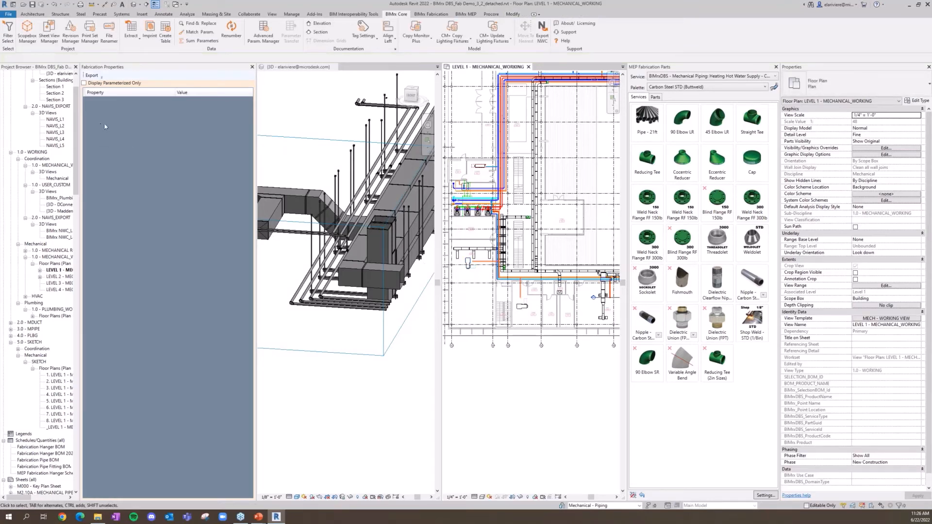
Add tags to the LEVEL 1 - MECHANICAL_WORKING view with Tag All using the Mech EQP configuration, and inspect a tagged VAV unit.
left_click(376, 38)
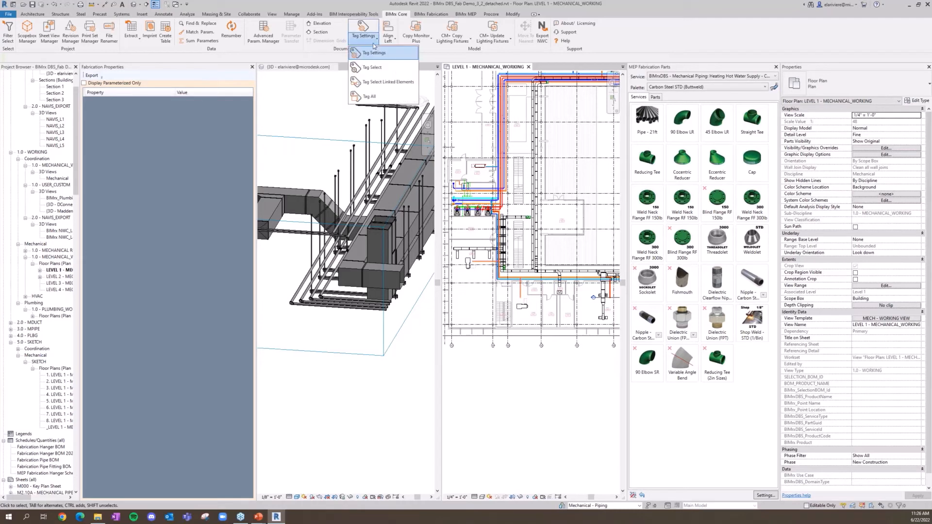
left_click(386, 99)
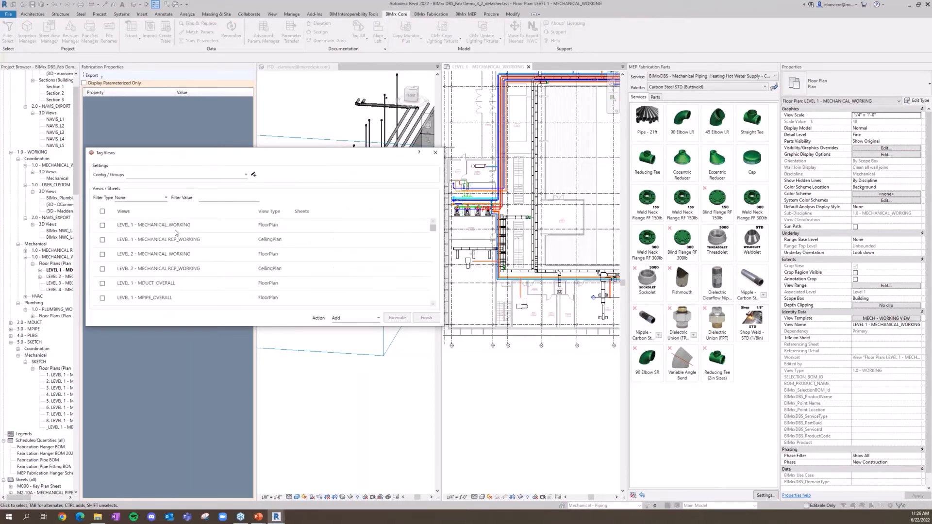
left_click(103, 225)
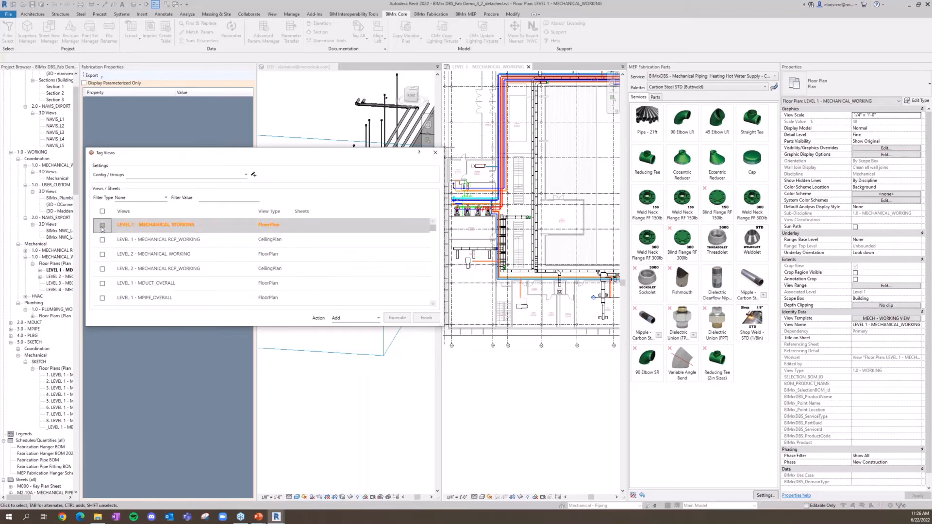
left_click(242, 176)
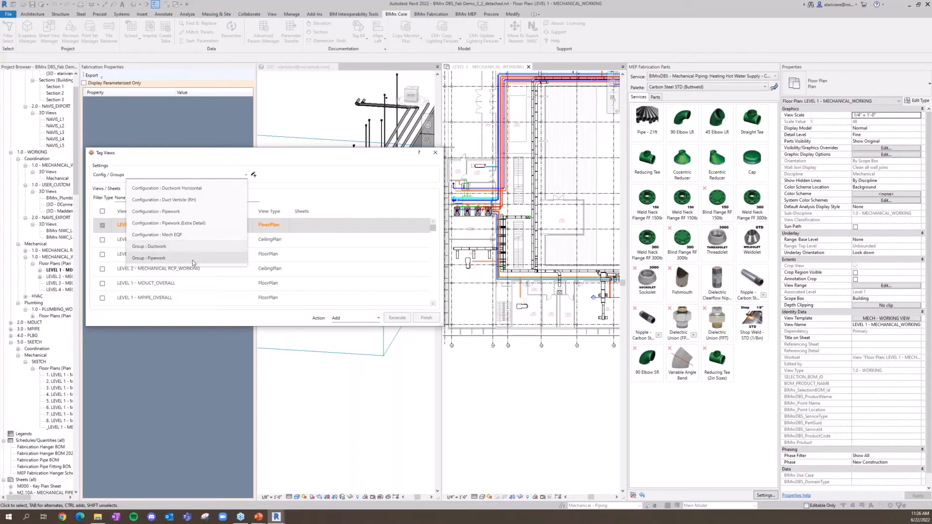
left_click(160, 235)
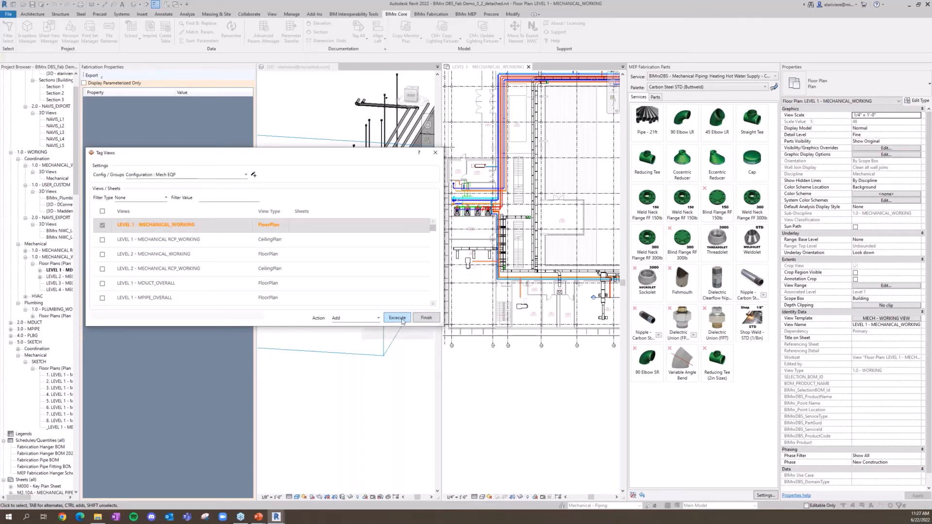
left_click(402, 319)
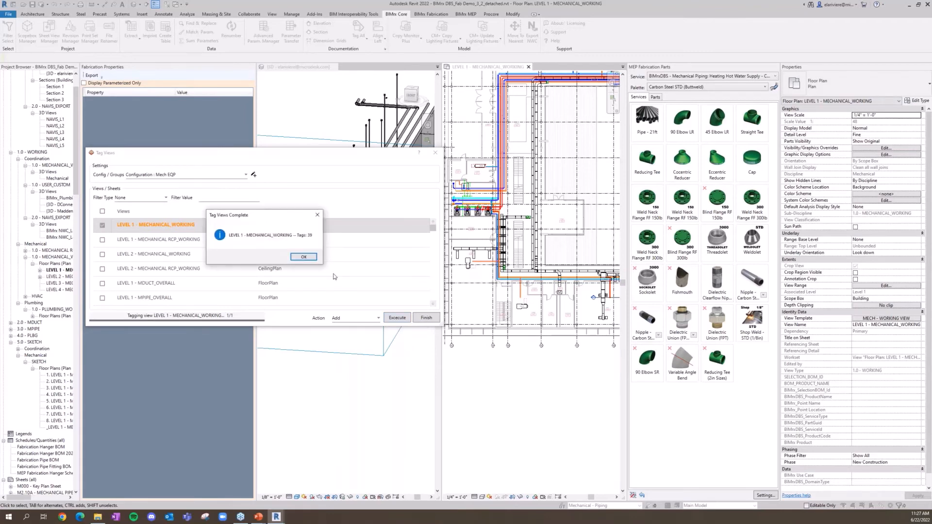
left_click(303, 257)
left_click(425, 318)
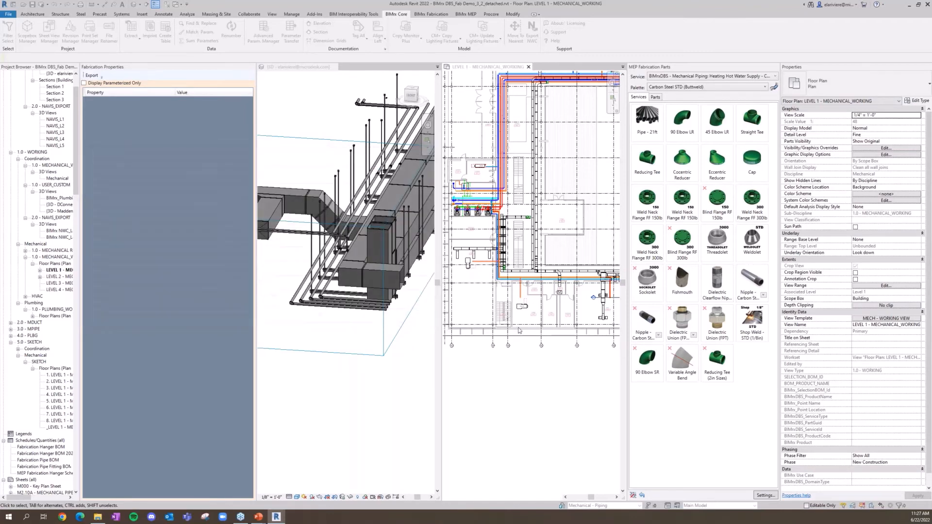
scroll(526, 313, "up", 5)
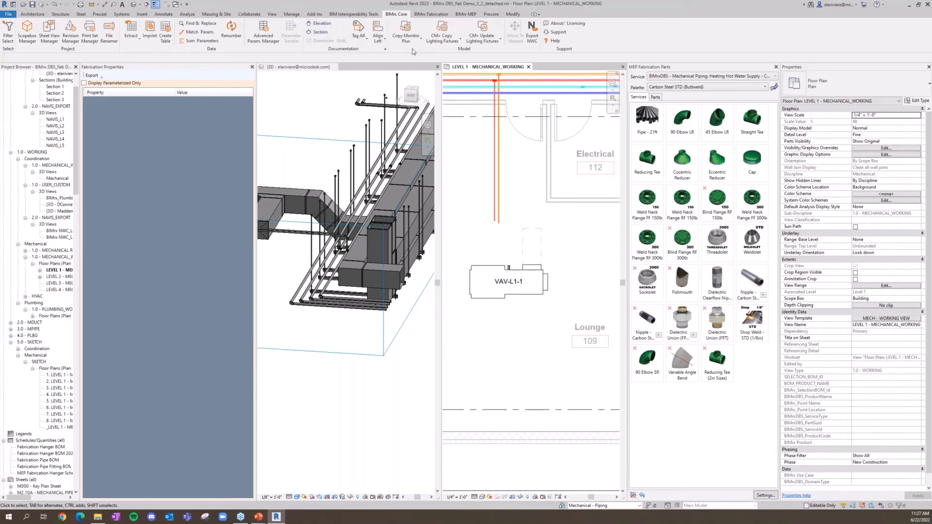
Review the tag families, locations and offsets of the Pipework (Extra Detail) and vertical duct configurations in Tag Settings.
left_click(365, 42)
left_click(368, 54)
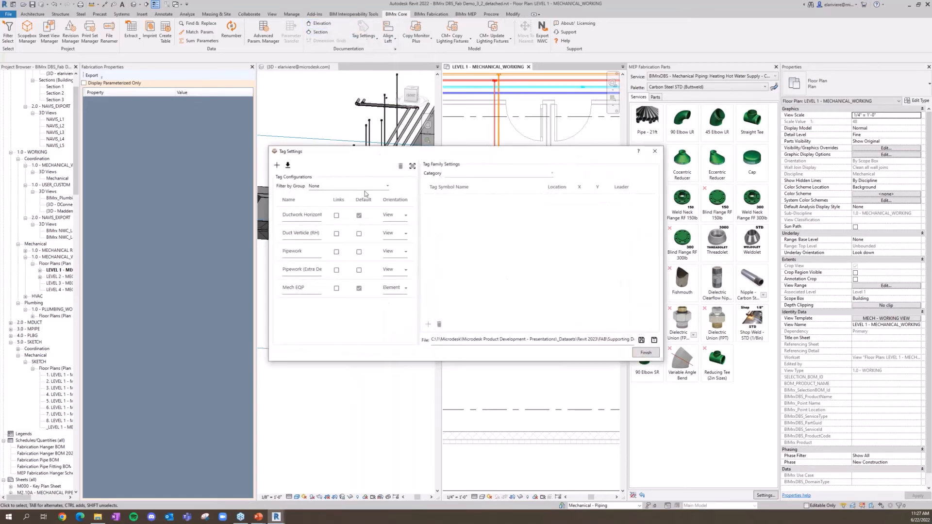
left_click(307, 287)
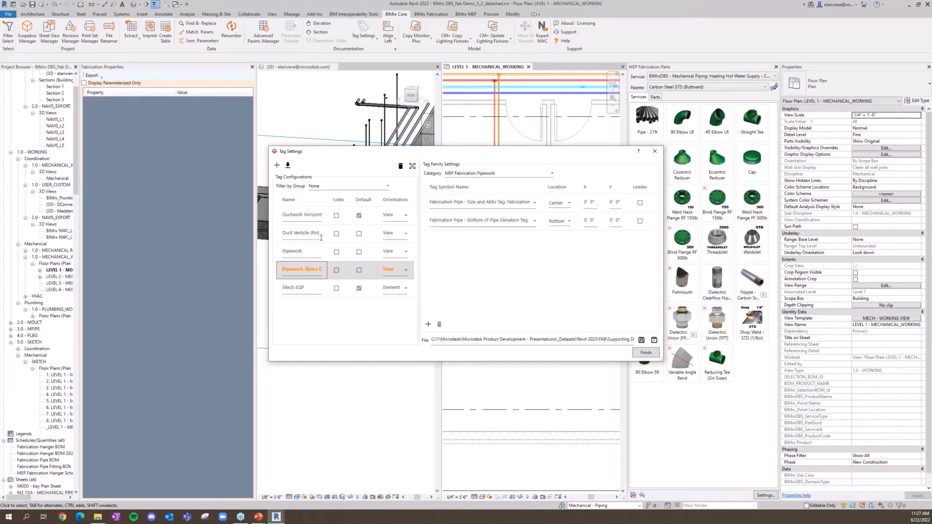
left_click(318, 234)
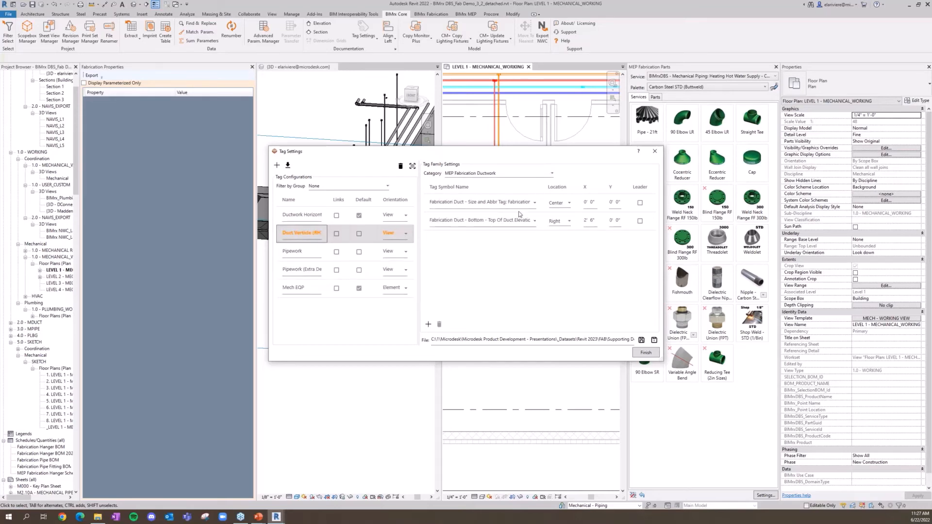
left_click(654, 151)
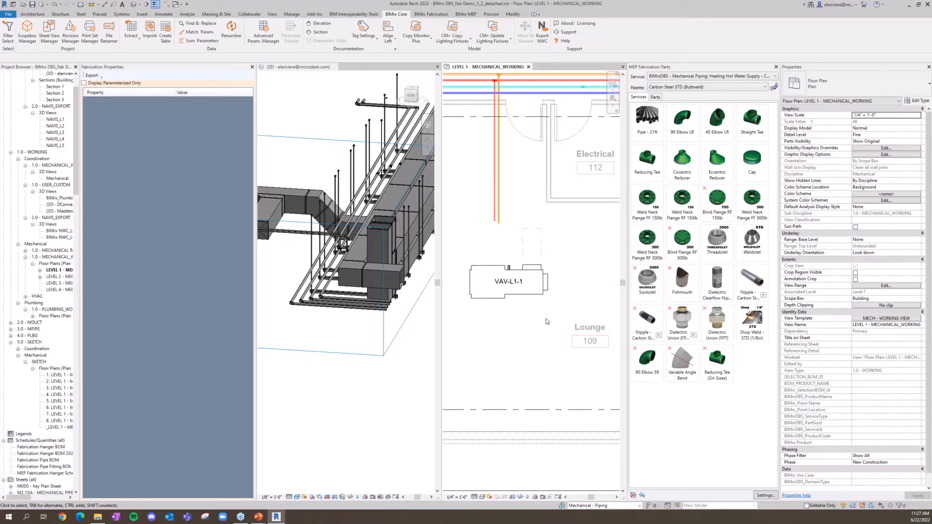
scroll(547, 320, "down", 6)
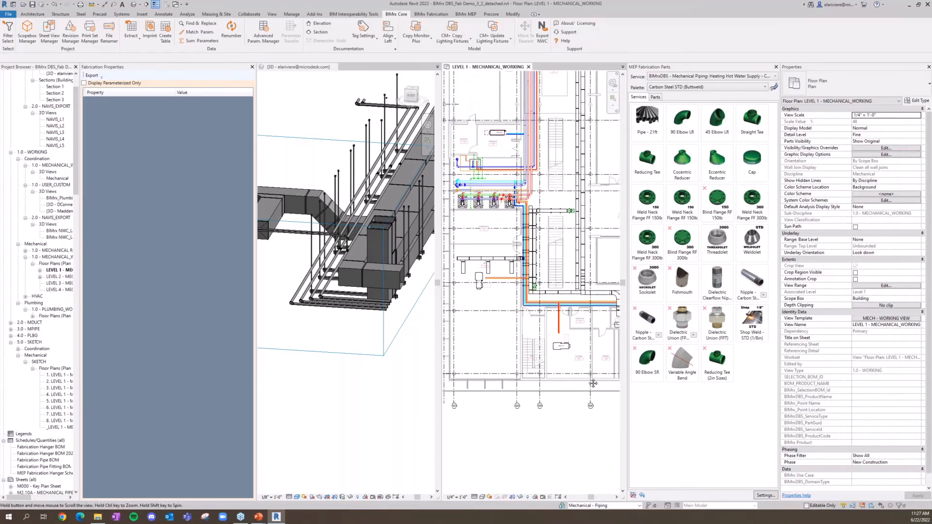
scroll(550, 340, "down", 1)
scroll(486, 235, "up", 4)
scroll(506, 281, "down", 1)
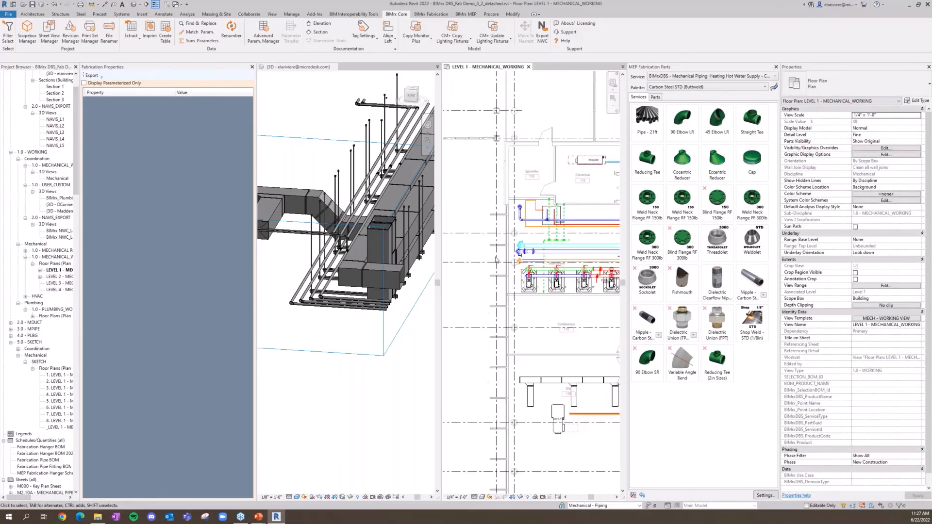
Select the four pumps and their surrounding piping in the Level 1 plan and isolate them in a 3D section box.
middle_click_drag(505, 279, 464, 245)
left_click_drag(465, 229, 604, 284)
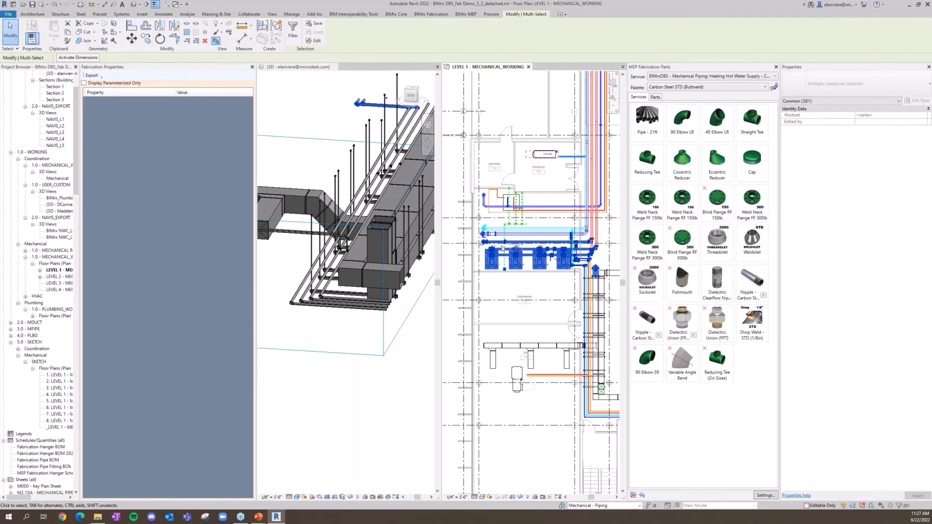
key("b")
key("x")
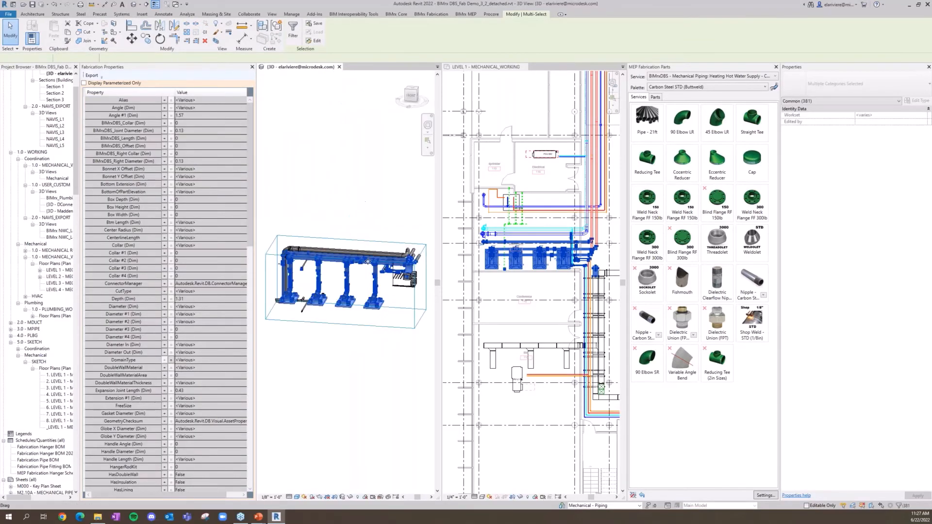
left_click(367, 261)
scroll(367, 262, "down", 2)
middle_click_drag(354, 305, 378, 292, "shift")
left_click(379, 291)
scroll(378, 291, "up", 3)
scroll(294, 284, "down", 1)
middle_click_drag(294, 284, 342, 320)
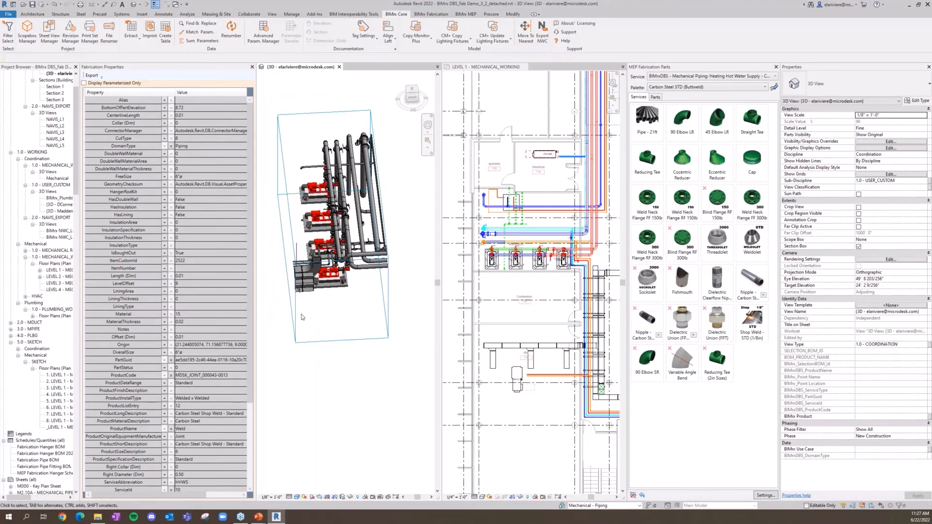
Pull the section box's side face in toward the pump header piping and show the piping in front elevation.
left_click(296, 316)
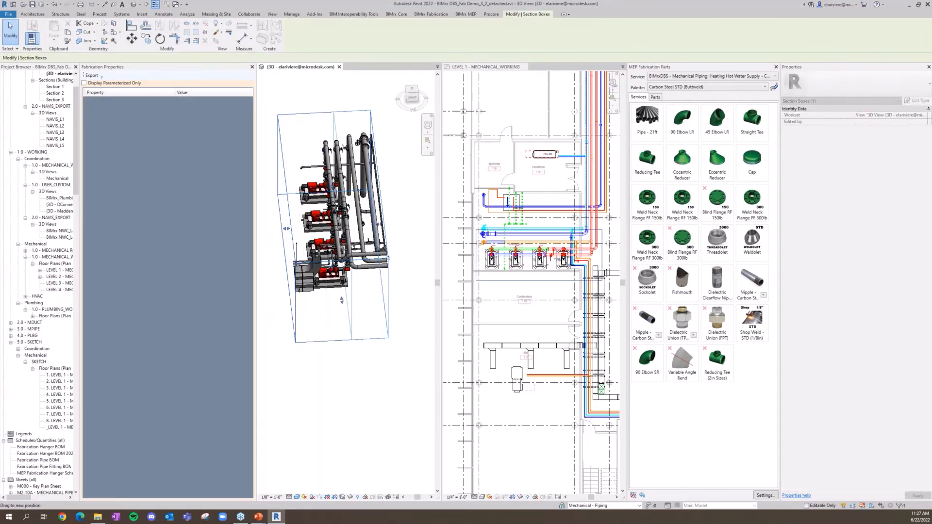
left_click_drag(287, 228, 353, 227)
middle_click_drag(353, 199, 348, 204, "shift")
left_click_drag(353, 225, 355, 226)
middle_click_drag(374, 223, 393, 243, "shift")
scroll(393, 242, "down", 2)
left_click(353, 298)
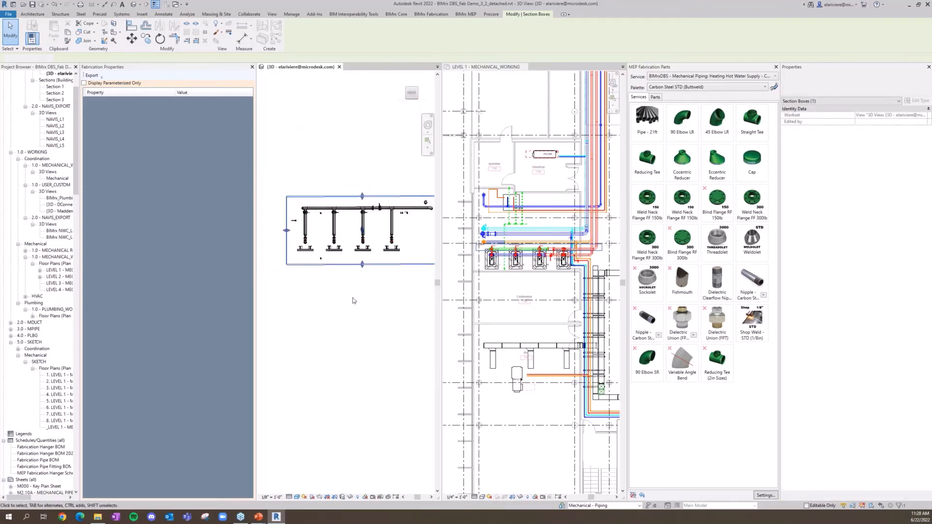
Open Spool Manager beside the 3D view and review its spool creation options for categories, title block and views.
left_click(431, 14)
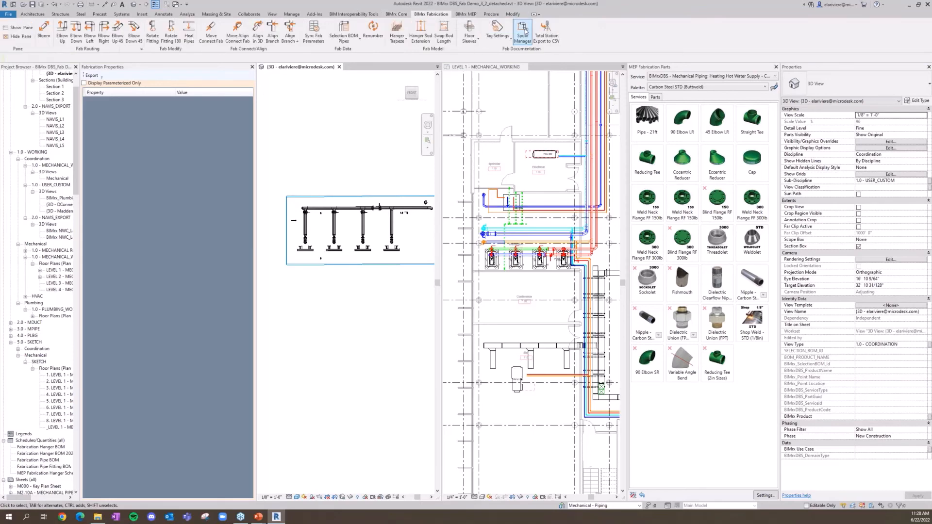
left_click(524, 40)
left_click_drag(370, 121, 741, 110)
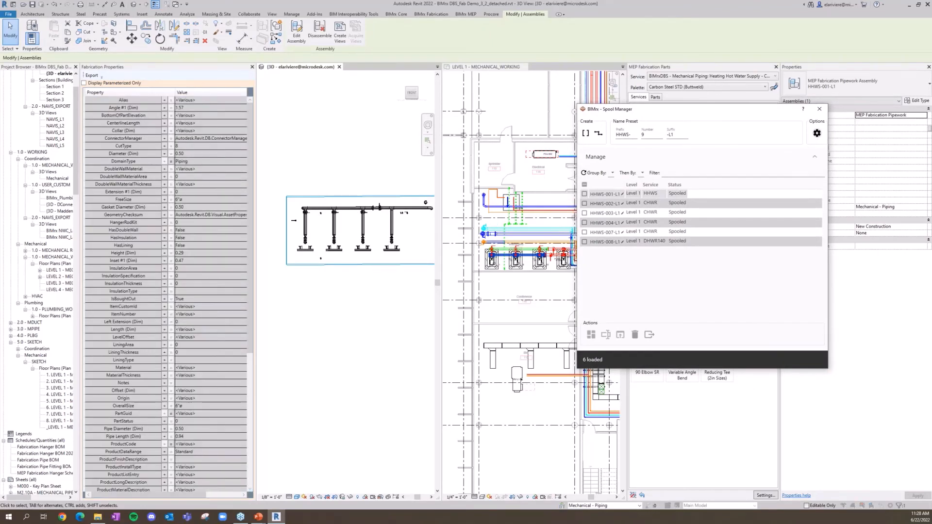
left_click(816, 134)
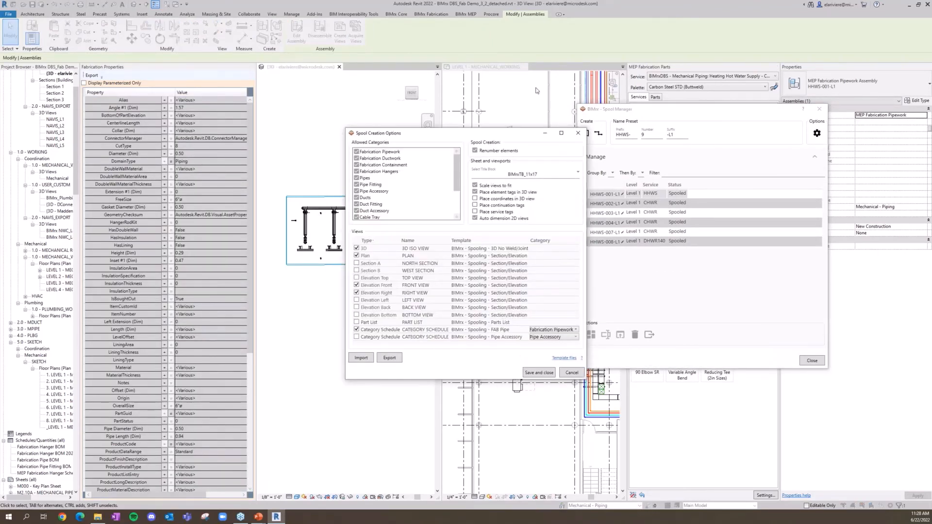
left_click(578, 134)
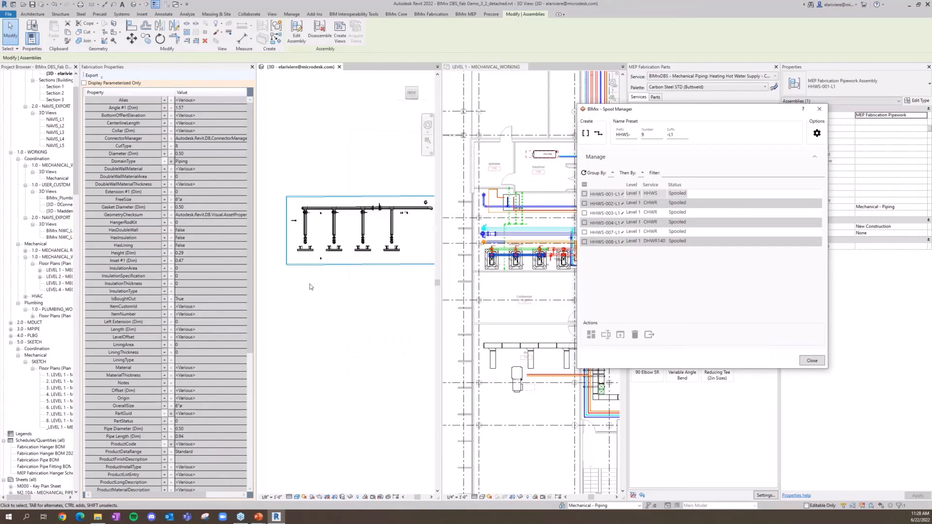
Create and spool assembly HHWS-009-L1 from the header pipework above the pumps, and open its spool sheet.
scroll(304, 214, "up", 2)
scroll(305, 172, "down", 1)
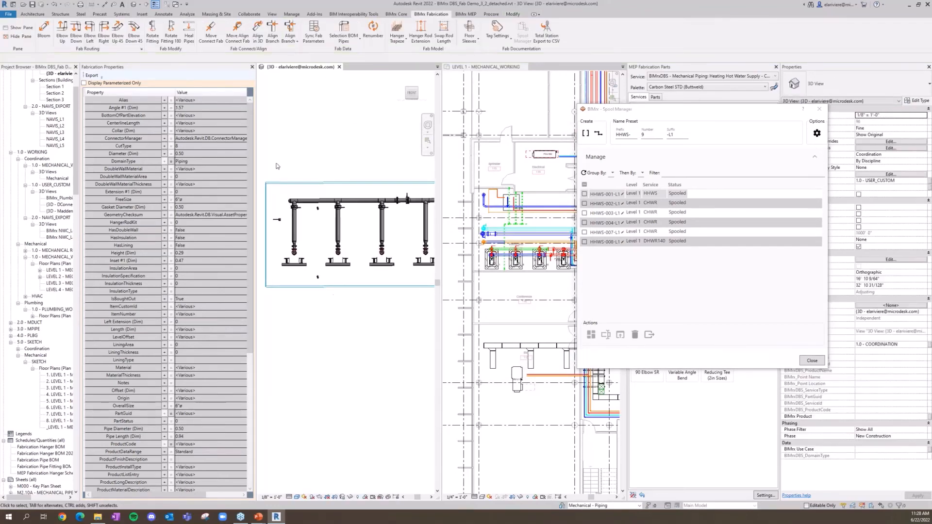
left_click_drag(276, 162, 390, 208)
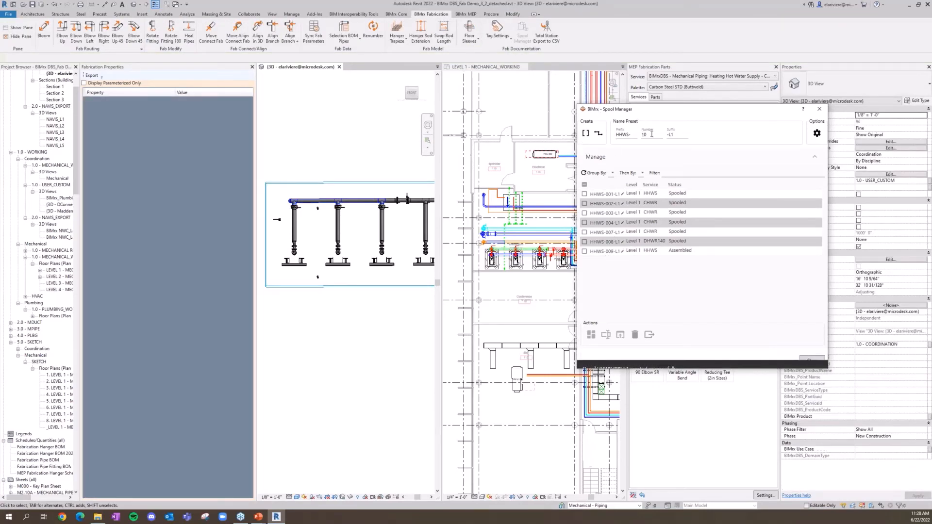
left_click(584, 251)
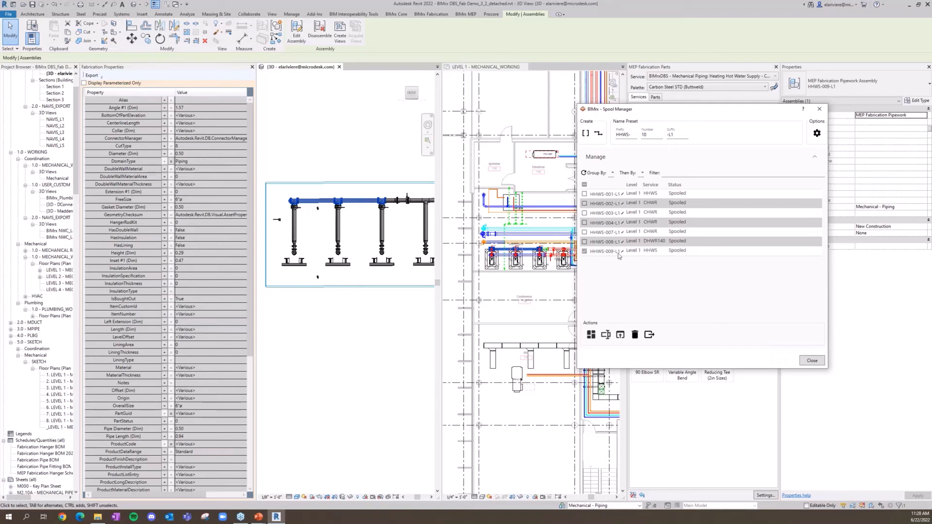
left_click(621, 335)
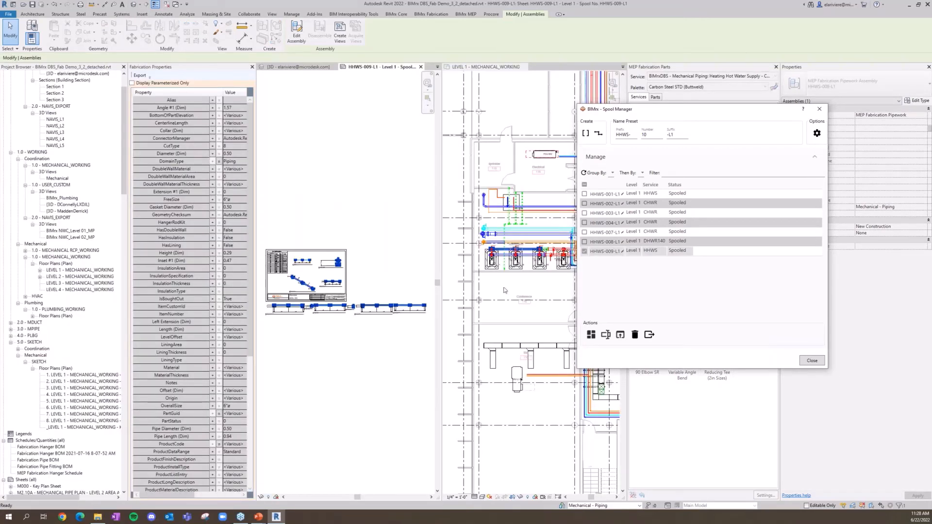
Examine the HHWS-009-L1 spool sheet's dimensioned views, tagged 3D ISO view and category schedule, and close Spool Manager.
scroll(341, 288, "up", 5)
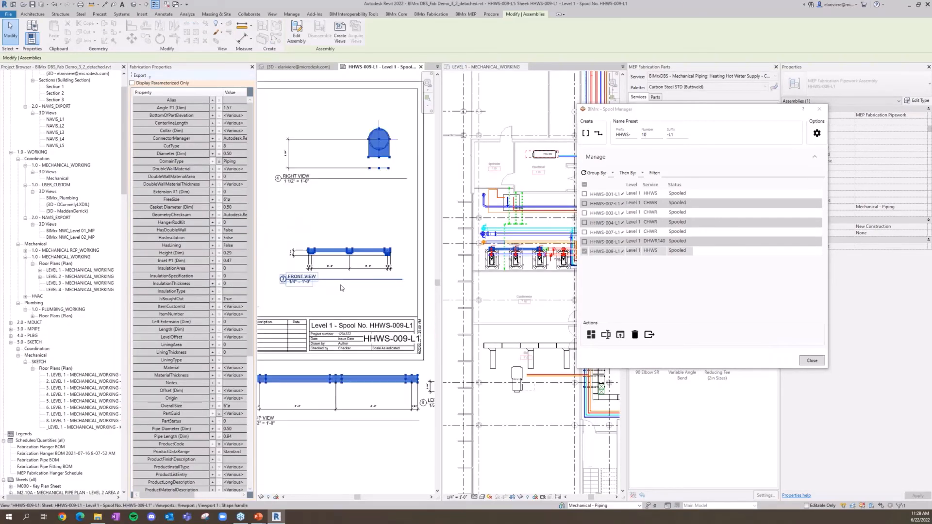
left_click(351, 296)
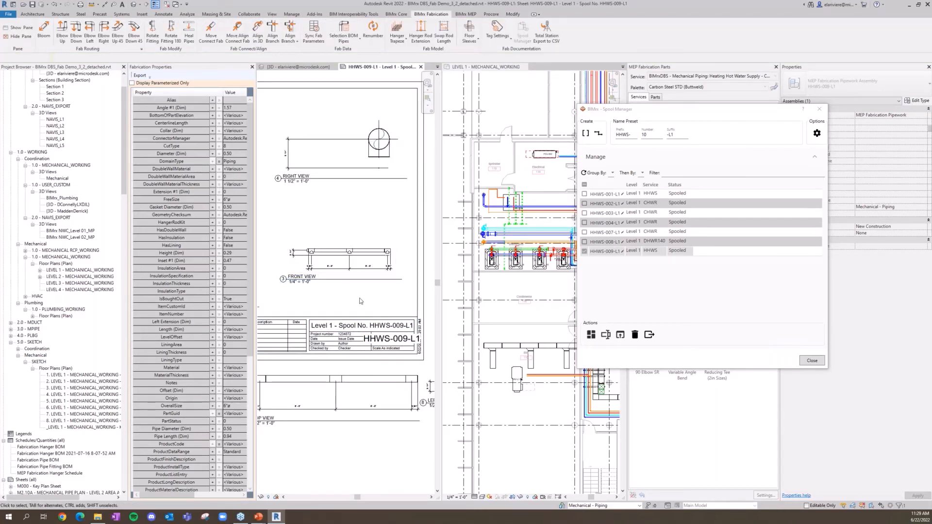
middle_click_drag(370, 304, 480, 313)
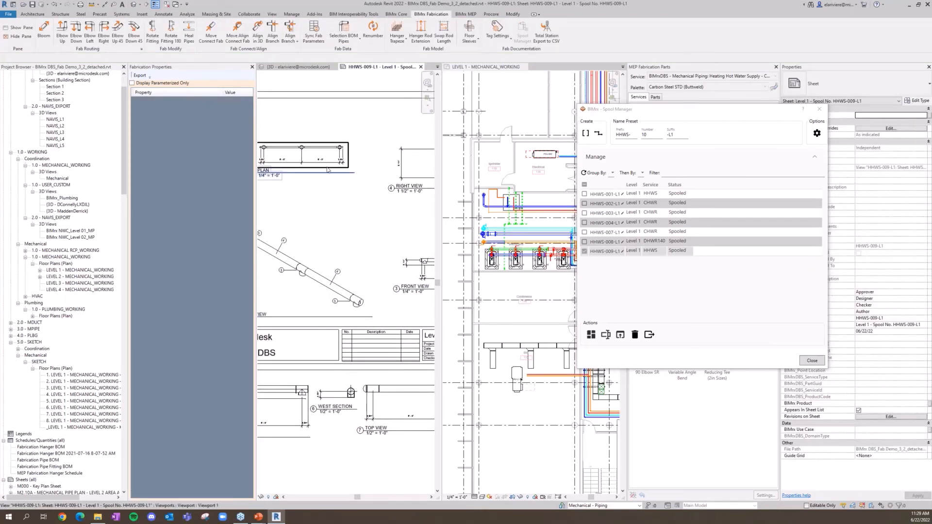
scroll(369, 243, "up", 4)
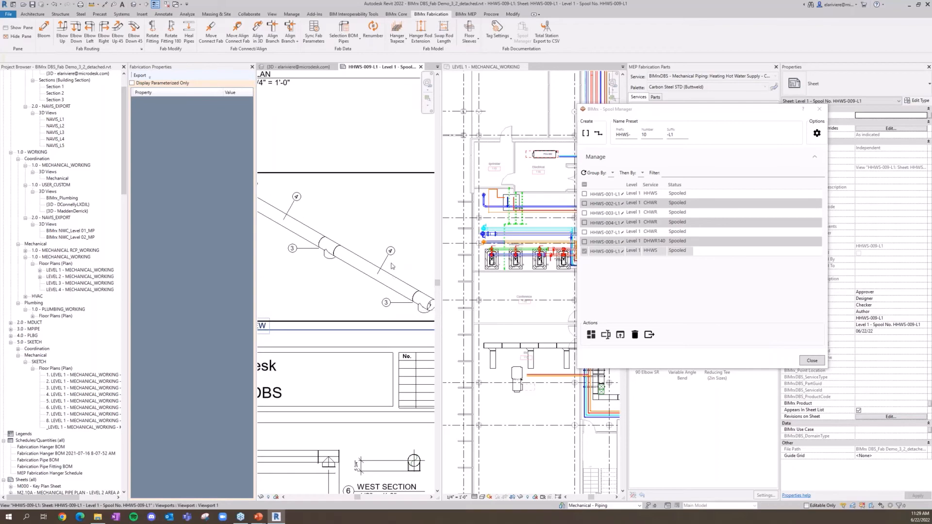
scroll(358, 252, "down", 3)
middle_click_drag(381, 286, 478, 354)
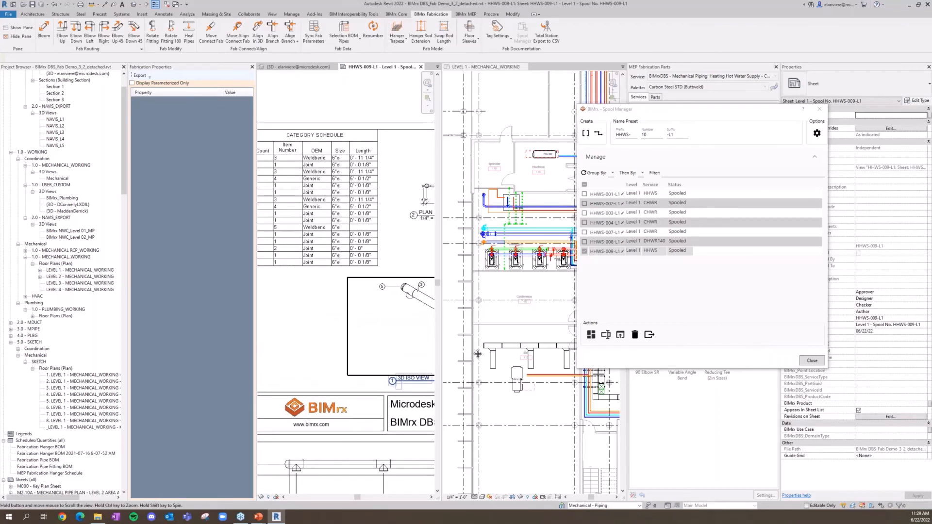
scroll(330, 243, "down", 1)
middle_click_drag(330, 244, 366, 241)
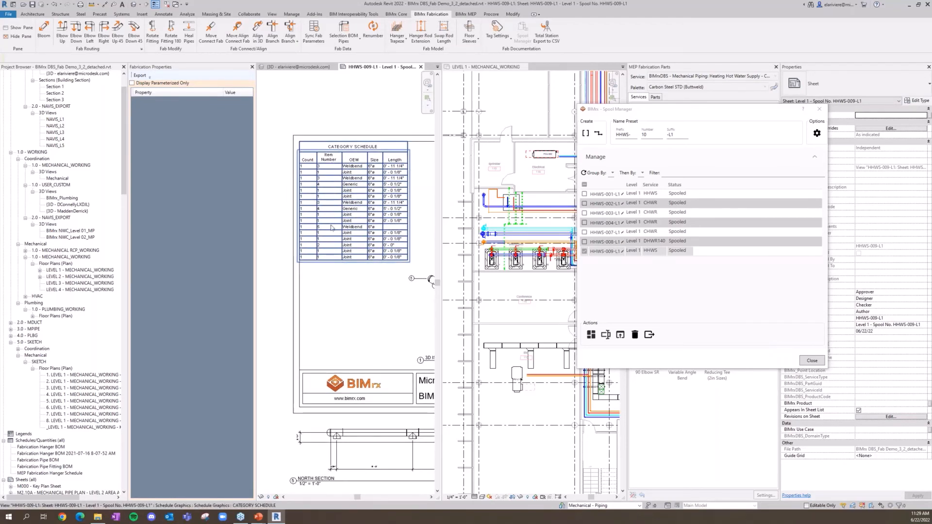
scroll(339, 281, "down", 5)
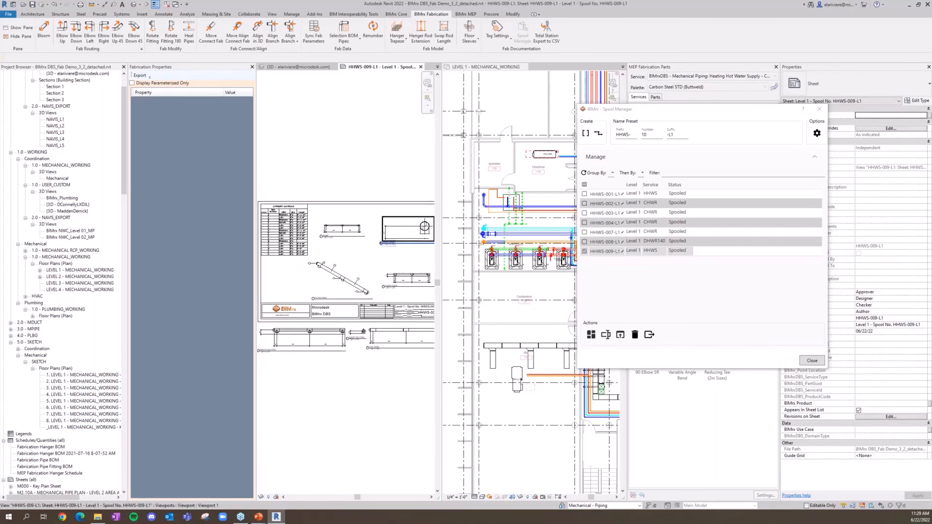
left_click(819, 109)
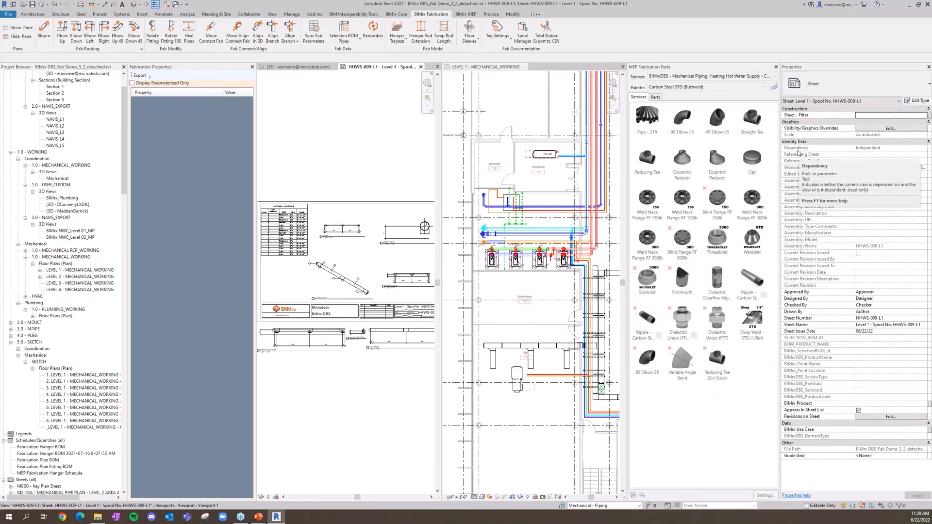
Open Revision Manager and select spool sheets HHWS-007-L1, HHWS-008-L1 and HHWS-009-L1.
left_click(524, 171)
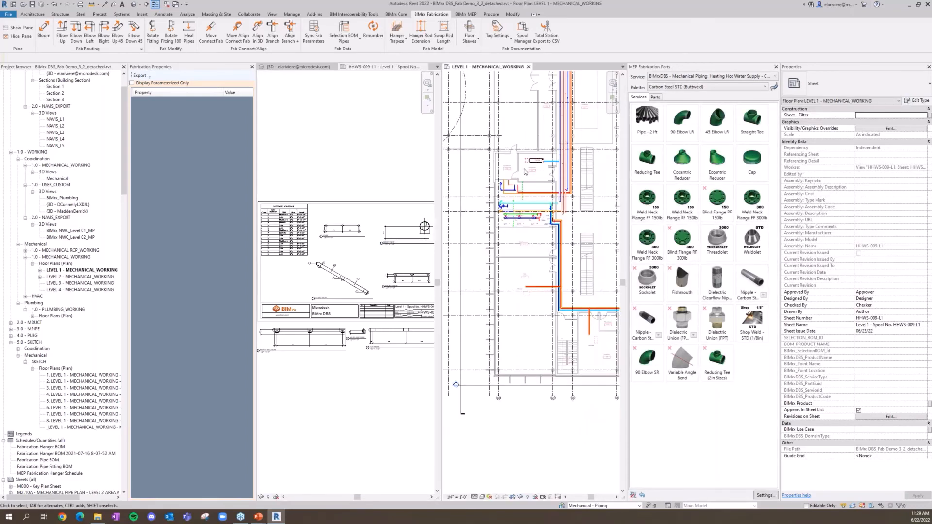
left_click(405, 15)
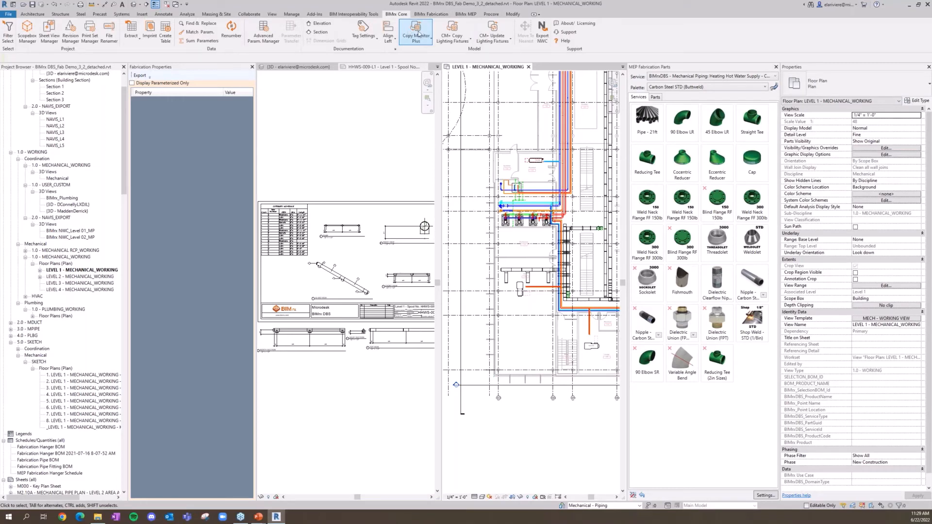
left_click(70, 35)
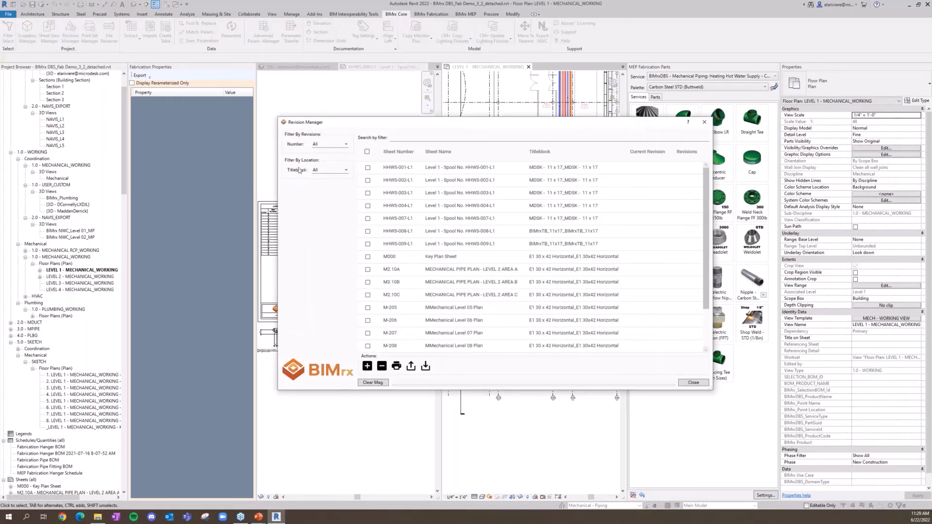
left_click(368, 218)
left_click(368, 231)
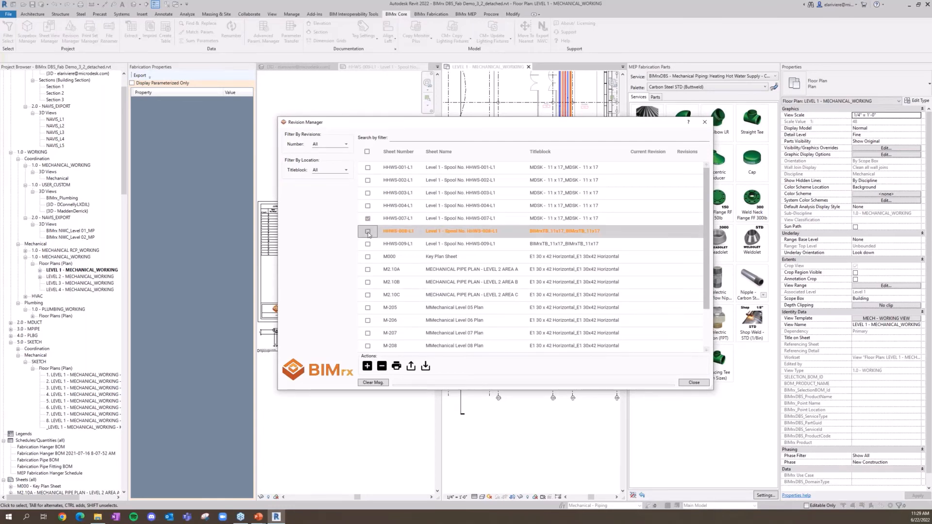
left_click(368, 245)
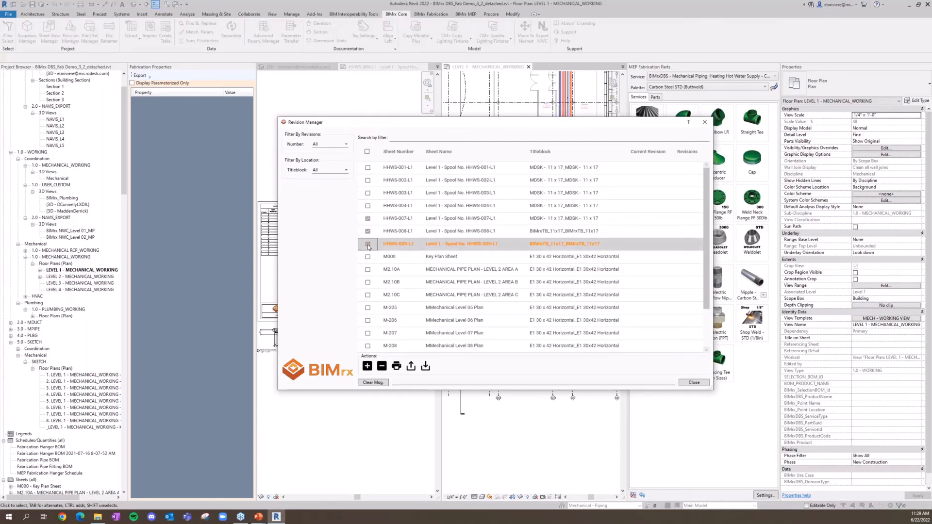
Check which sheets carry revision Seq. 4 - CO-1 by filtering, and restore the revision filter to All.
left_click(345, 145)
left_click(333, 190)
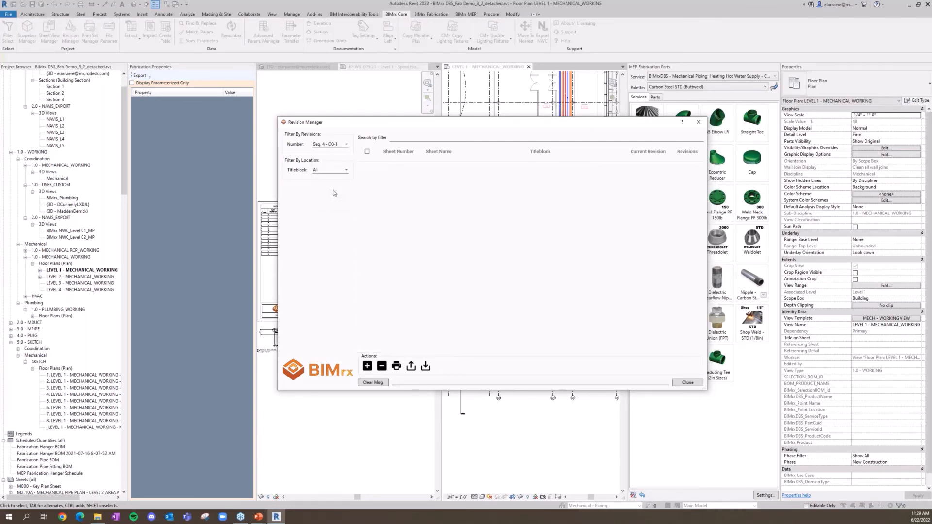
left_click(346, 145)
left_click(330, 152)
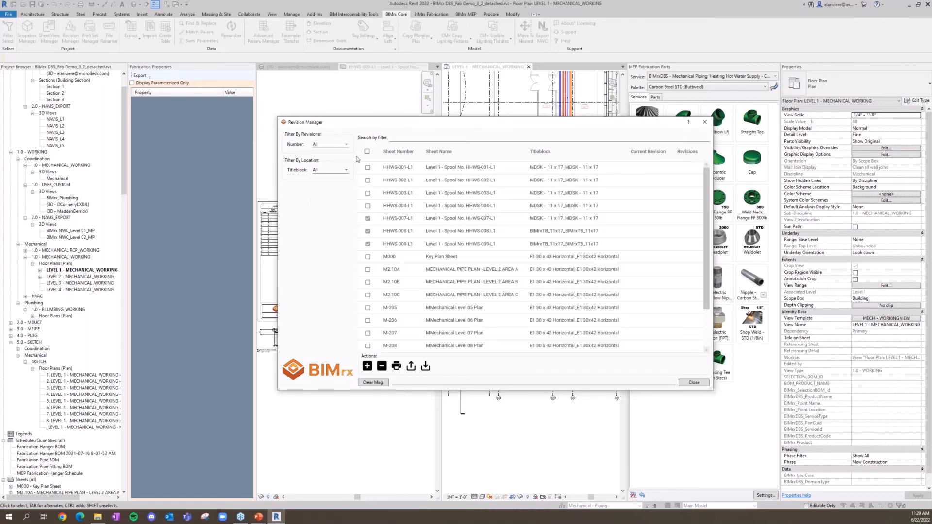
Add revision Seq. 4 - CO-1 to the selected spool sheets.
left_click(367, 366)
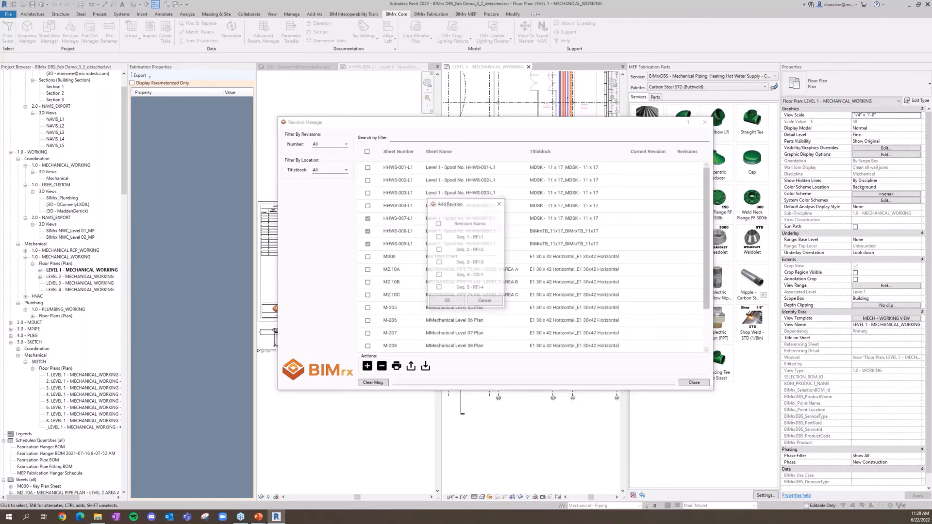
left_click(439, 274)
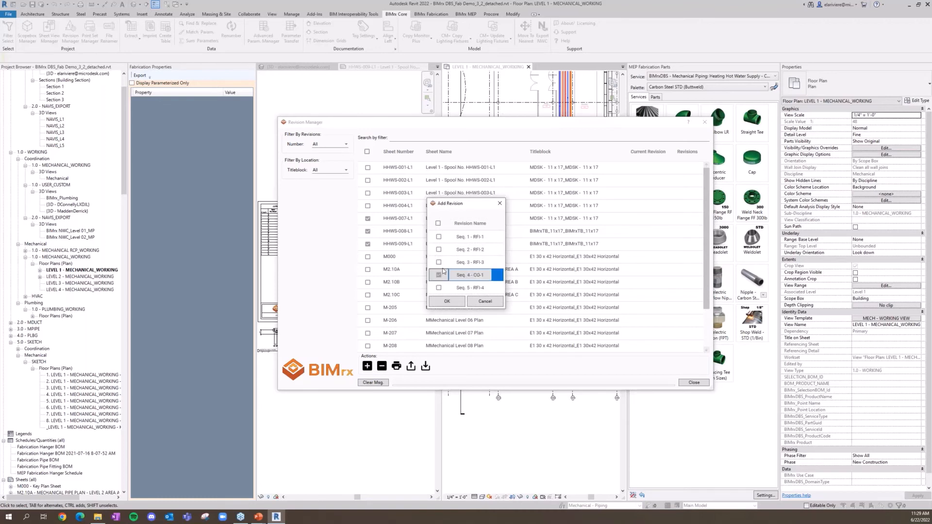
left_click(447, 302)
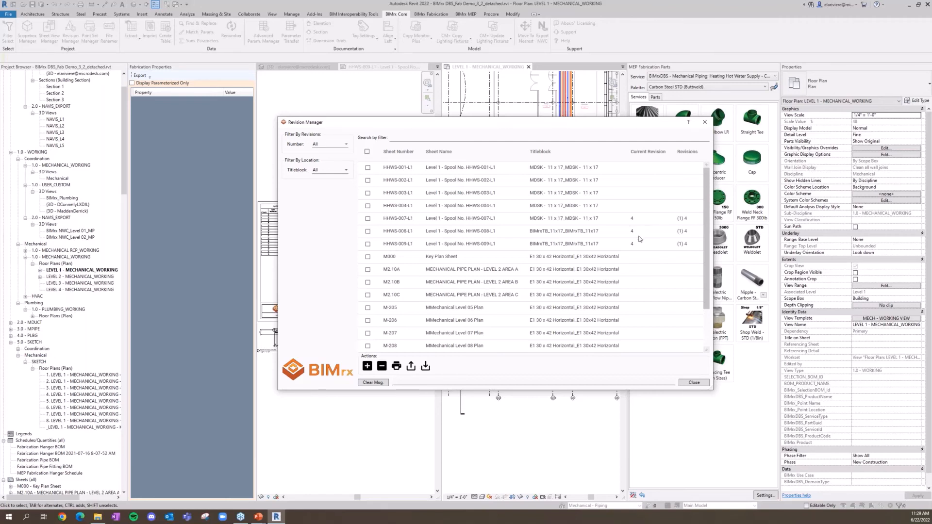
Filter the sheets by revision Seq. 4 - CO-1 and create a print set named CO-1 from all of them.
left_click(341, 146)
left_click(332, 194)
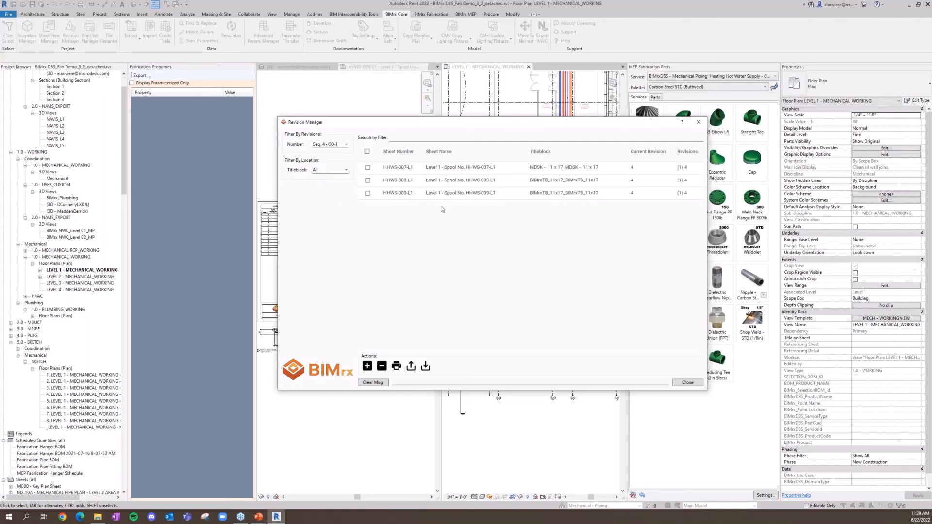
left_click(368, 152)
left_click(396, 366)
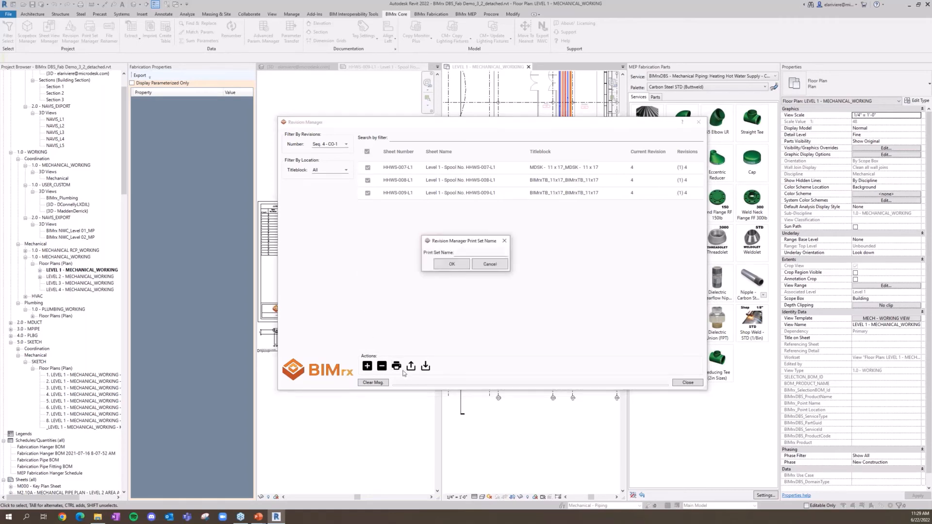
left_click(465, 252)
left_click(445, 265)
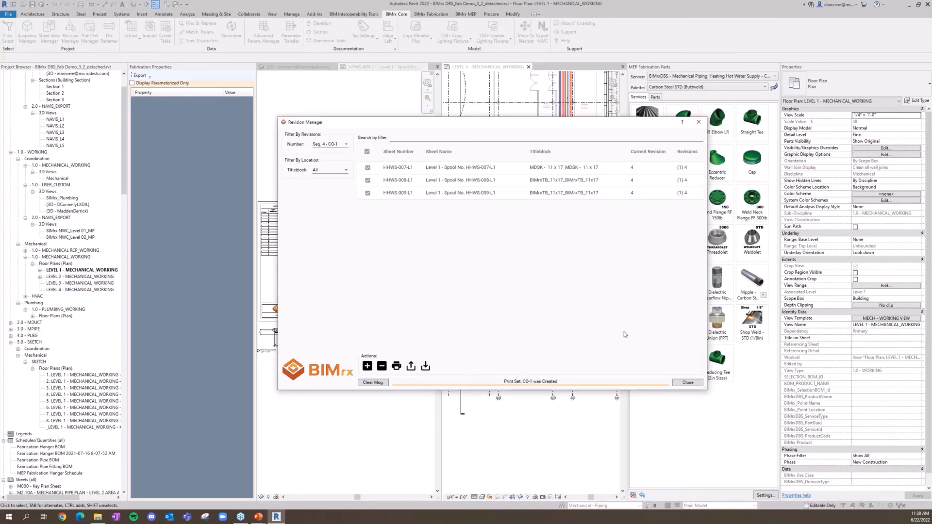
left_click(687, 383)
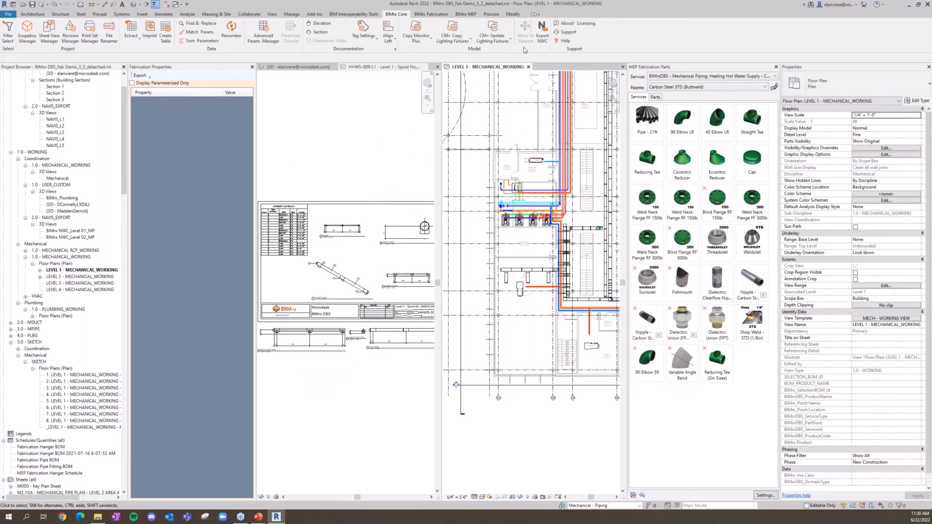
Preview a Navisworks NWC export of the views with the prefix NAVIS, and close the dialog without exporting.
left_click(542, 36)
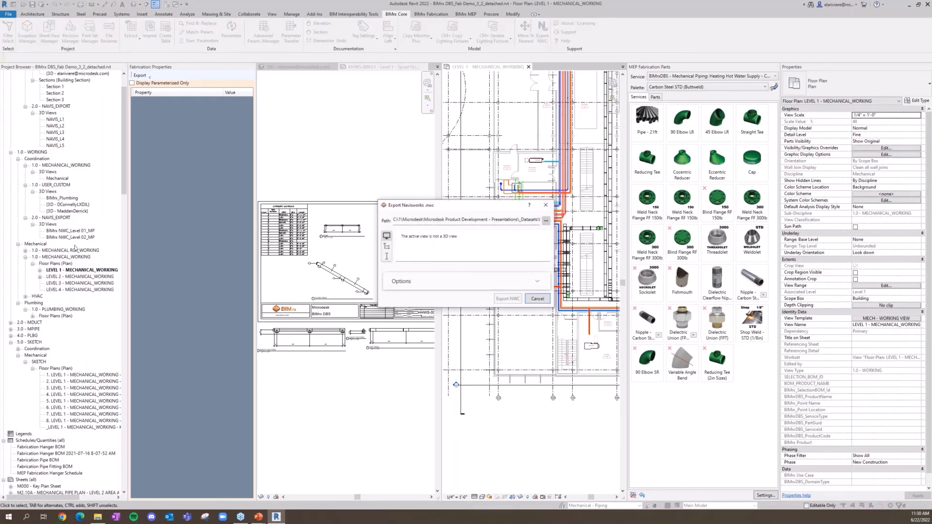
left_click(387, 257)
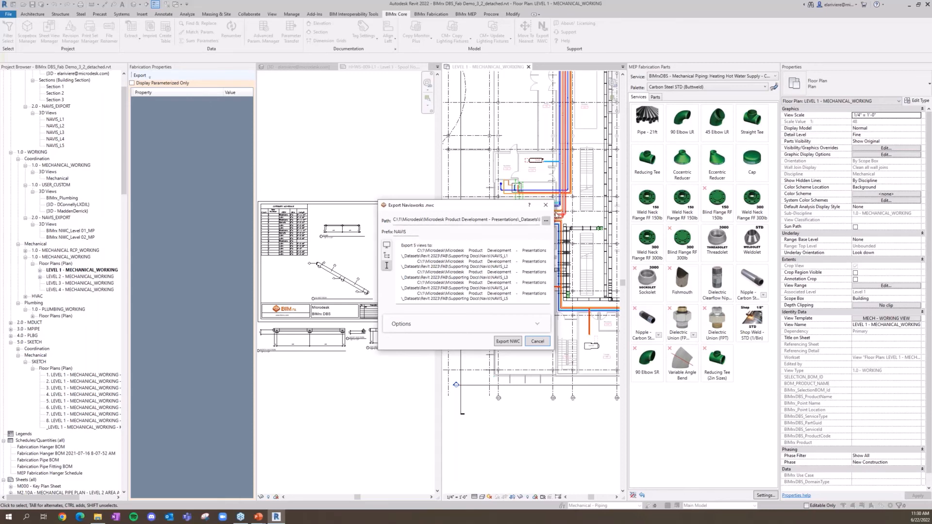
left_click(545, 205)
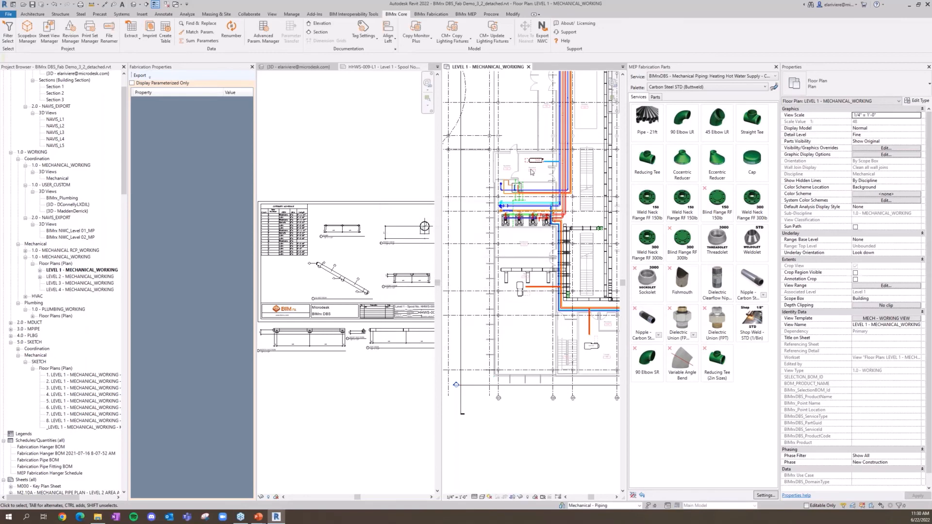